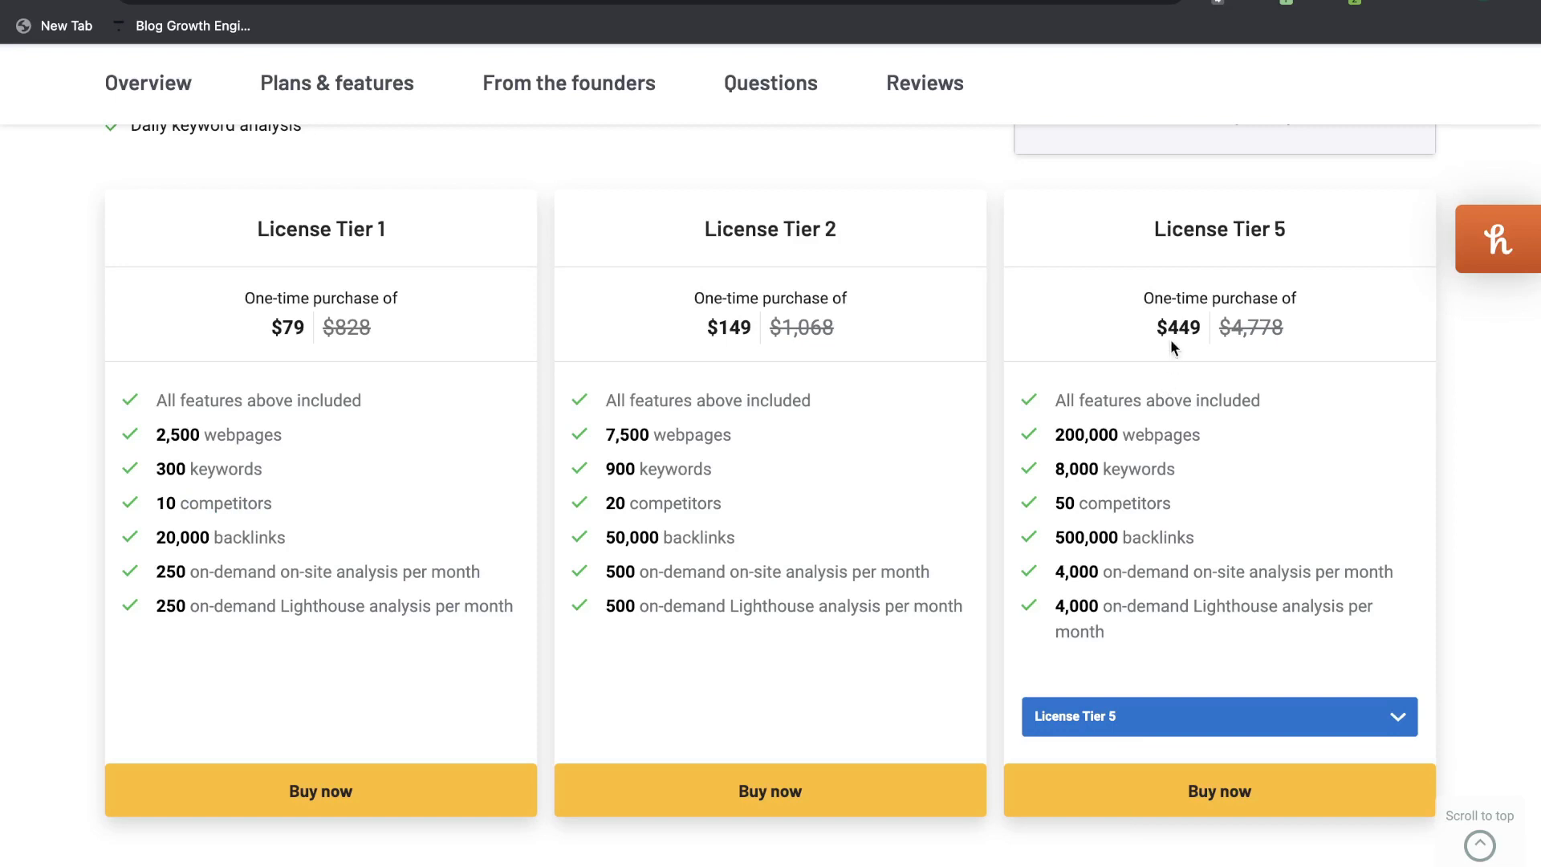
- Review the License Tier 5 price and its webpage, keyword, competitor, backlink and analysis limits
{"action": "left_click_drag", "start_coordinate": [1169, 333], "coordinate": [1200, 336]}
{"action": "left_click_drag", "start_coordinate": [1065, 435], "coordinate": [1092, 573]}
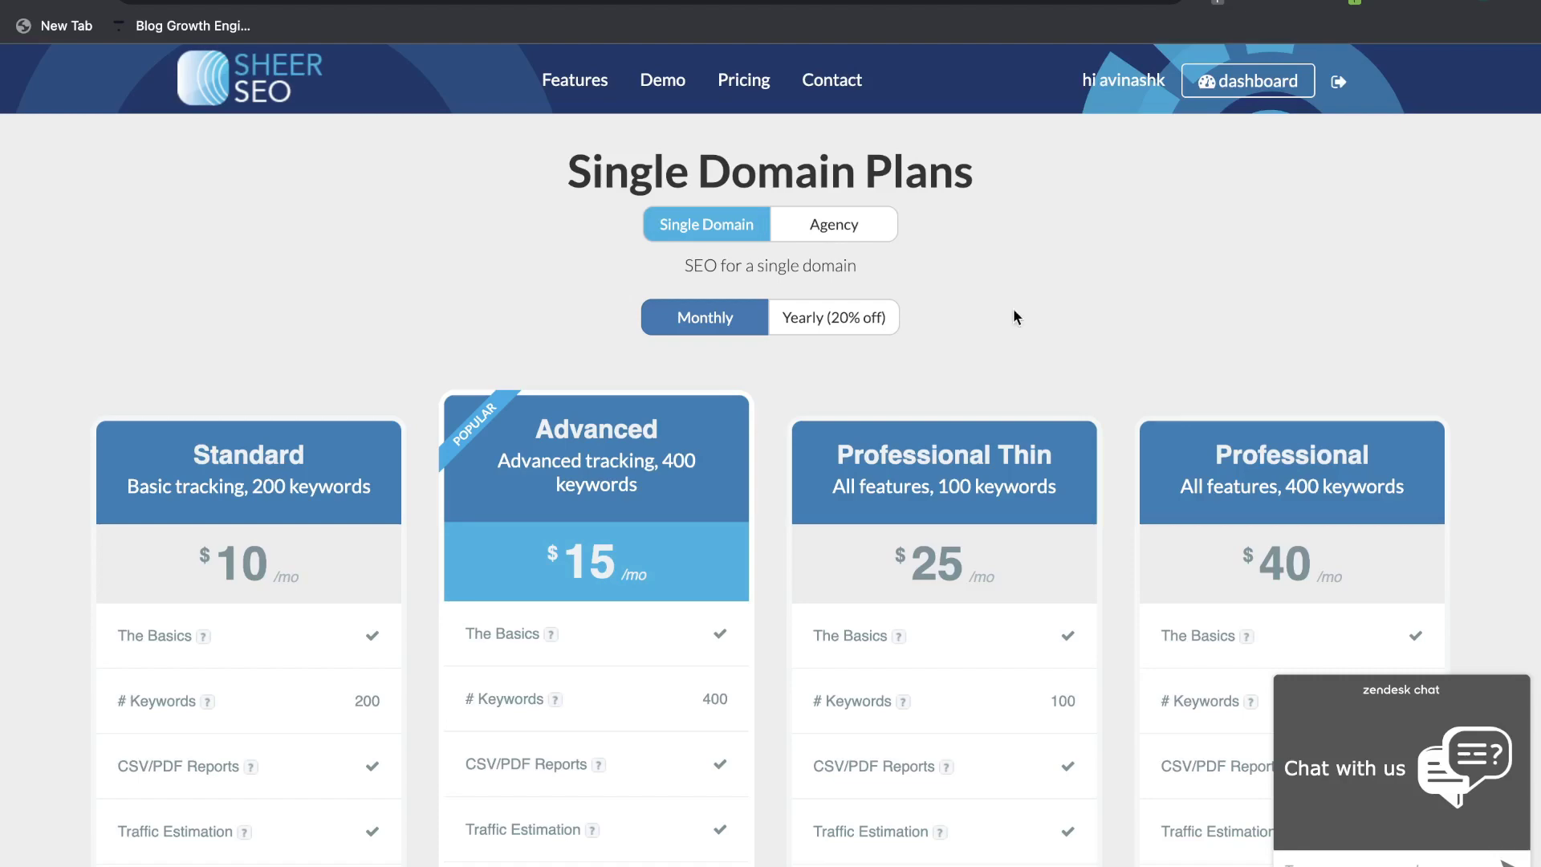
- Switch to SheerSEO's Single Domain Plans page and examine the Free plan's features and limits
{"action": "scroll", "coordinate": [1013, 313], "scroll_direction": "down", "scroll_amount": 20}
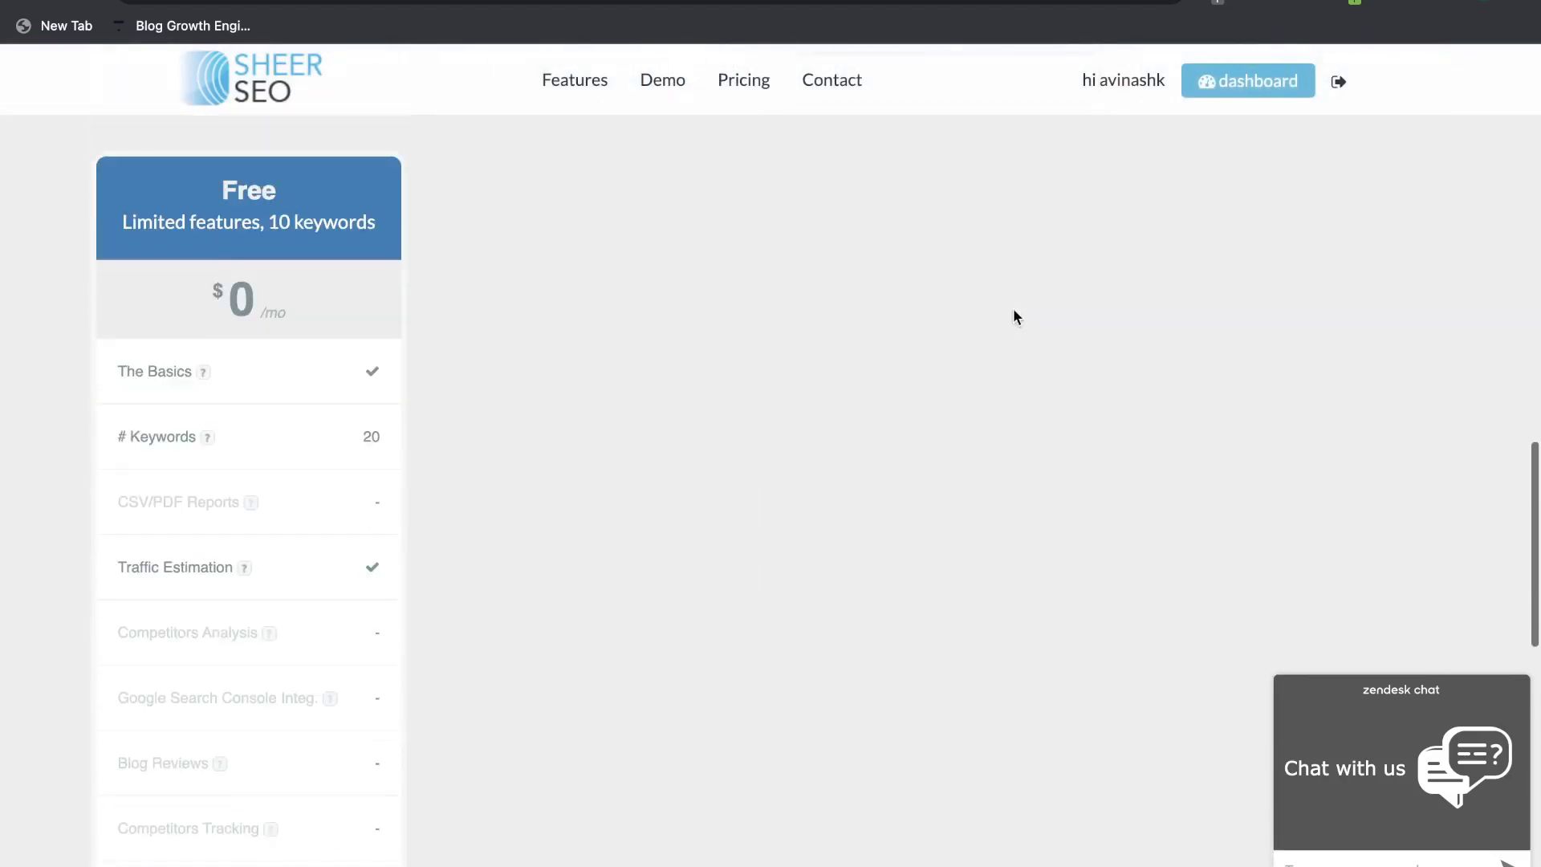
{"action": "scroll", "coordinate": [313, 436], "scroll_direction": "down", "scroll_amount": 1}
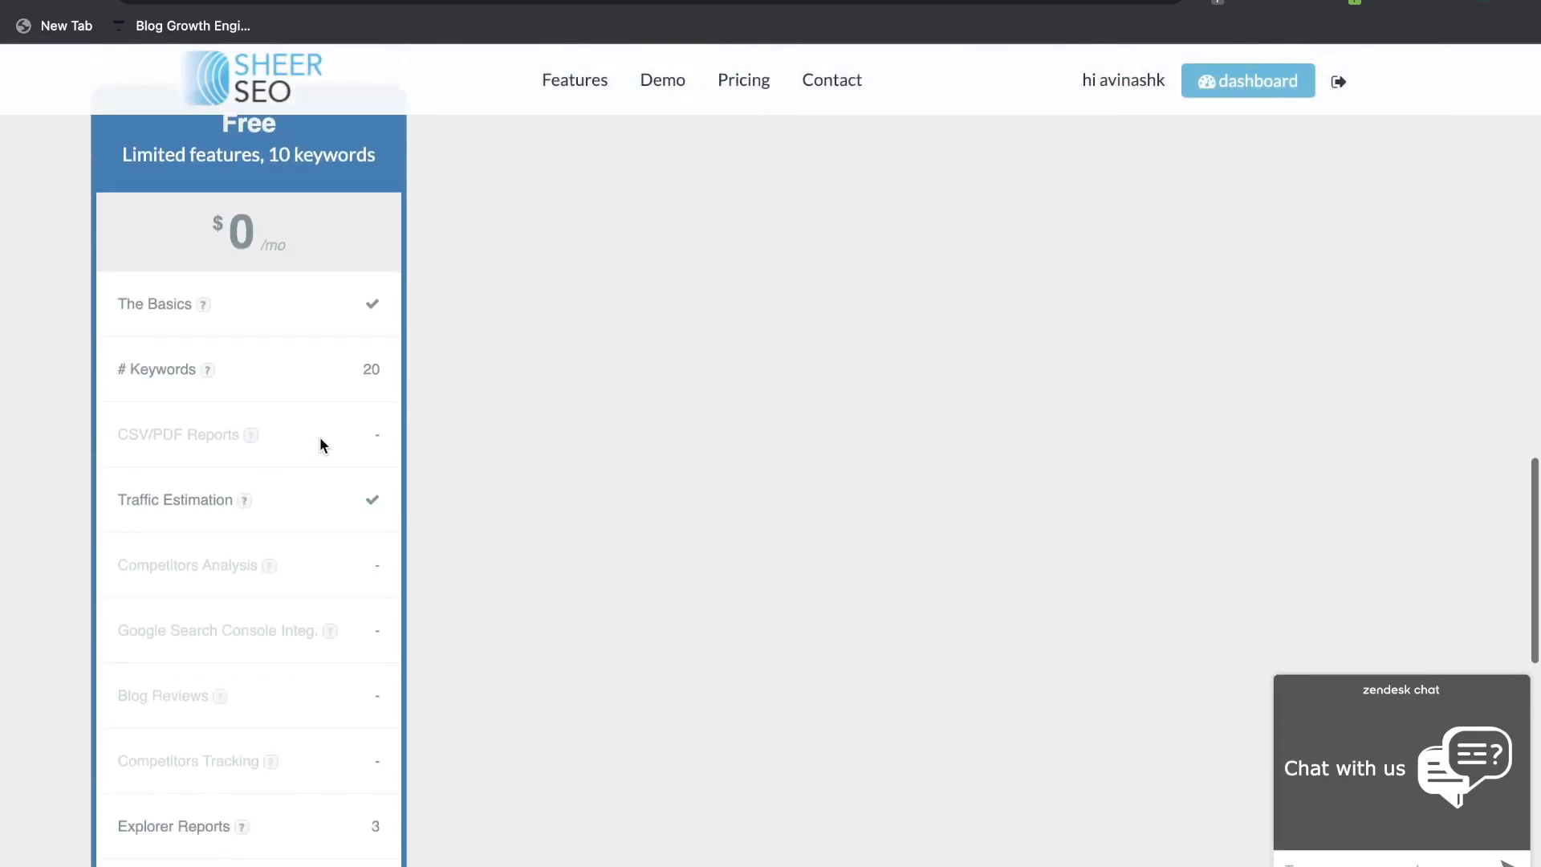
{"action": "scroll", "coordinate": [373, 432], "scroll_direction": "down", "scroll_amount": 2}
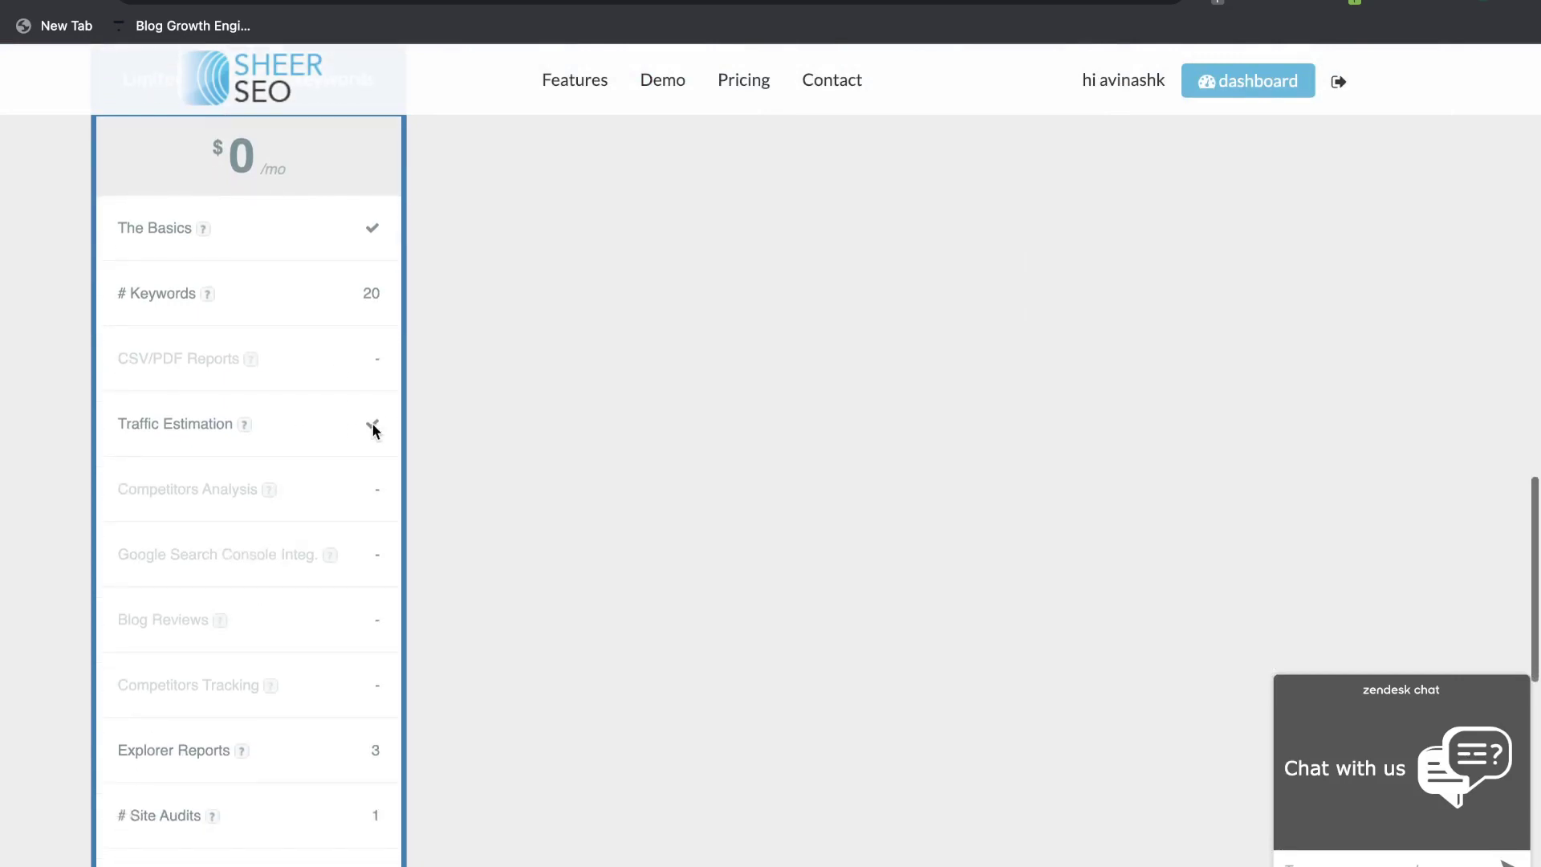
{"action": "scroll", "coordinate": [358, 482], "scroll_direction": "down", "scroll_amount": 2}
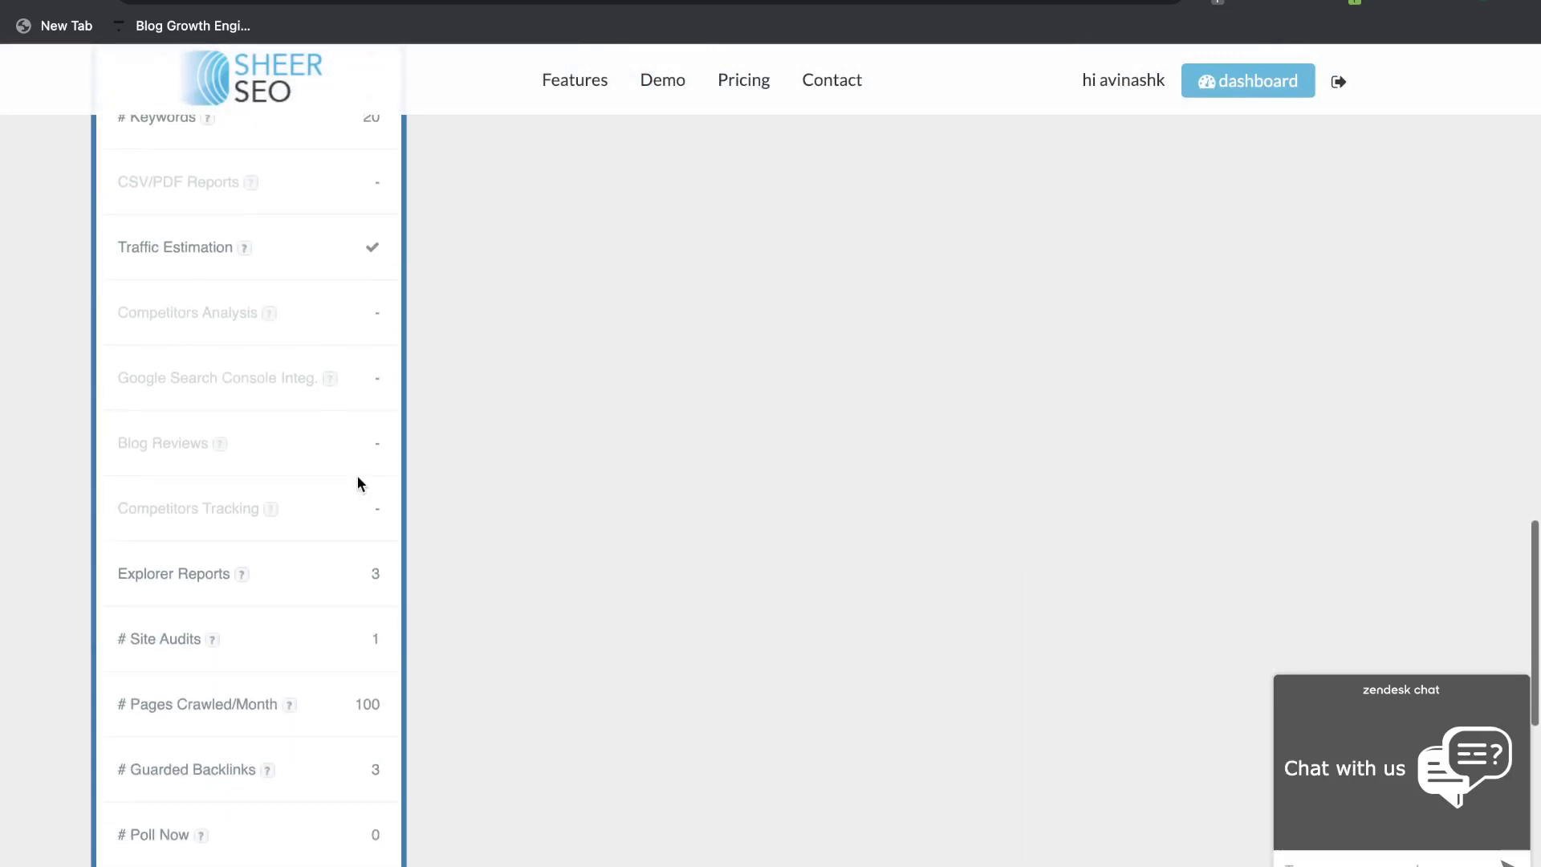
{"action": "scroll", "coordinate": [327, 601], "scroll_direction": "down", "scroll_amount": 2}
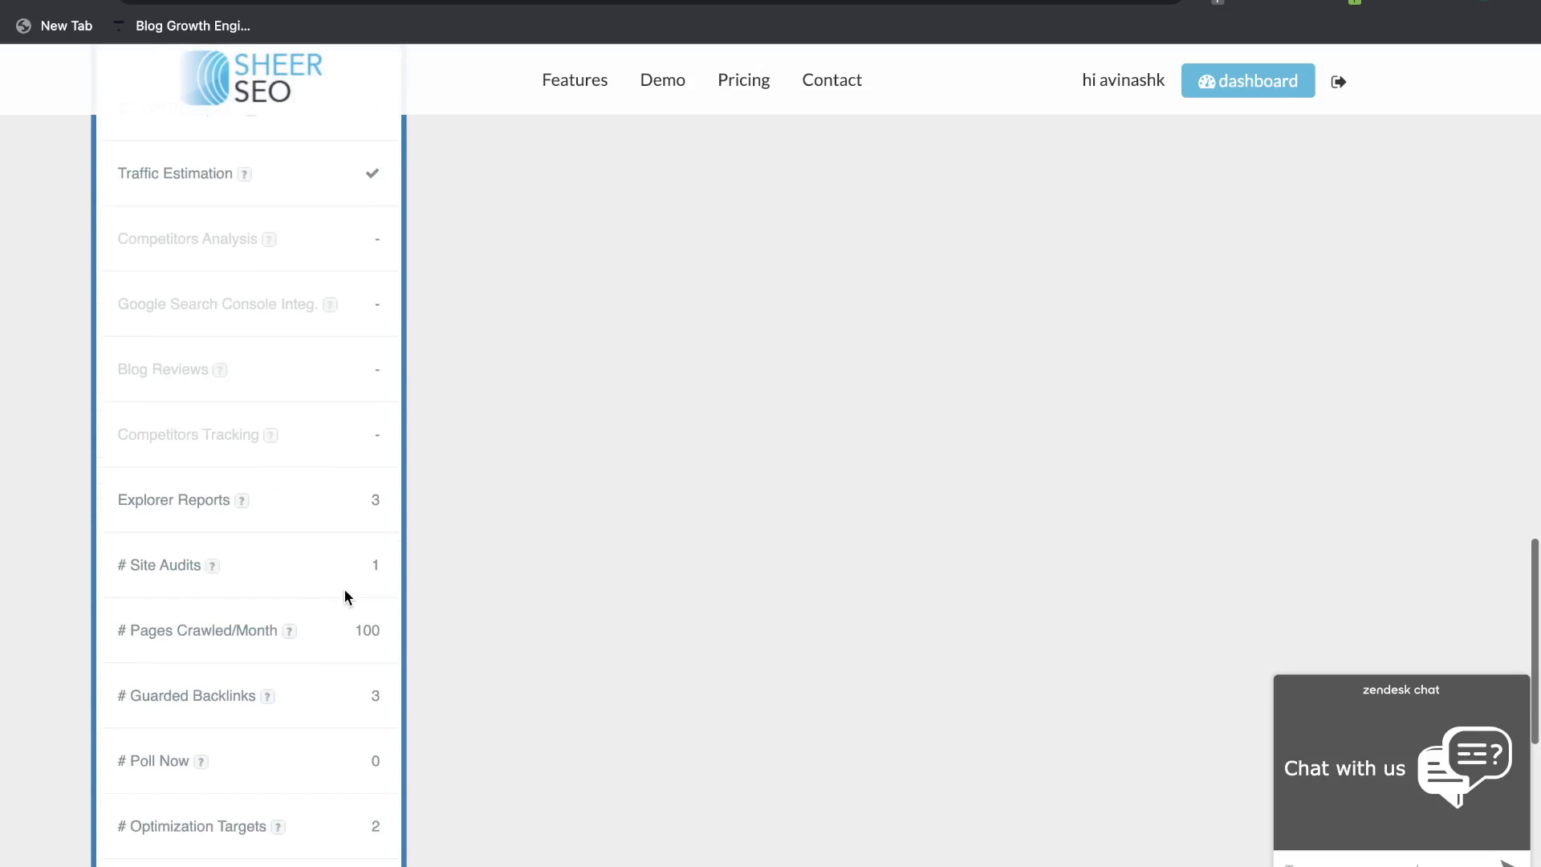
{"action": "scroll", "coordinate": [369, 589], "scroll_direction": "down", "scroll_amount": 2}
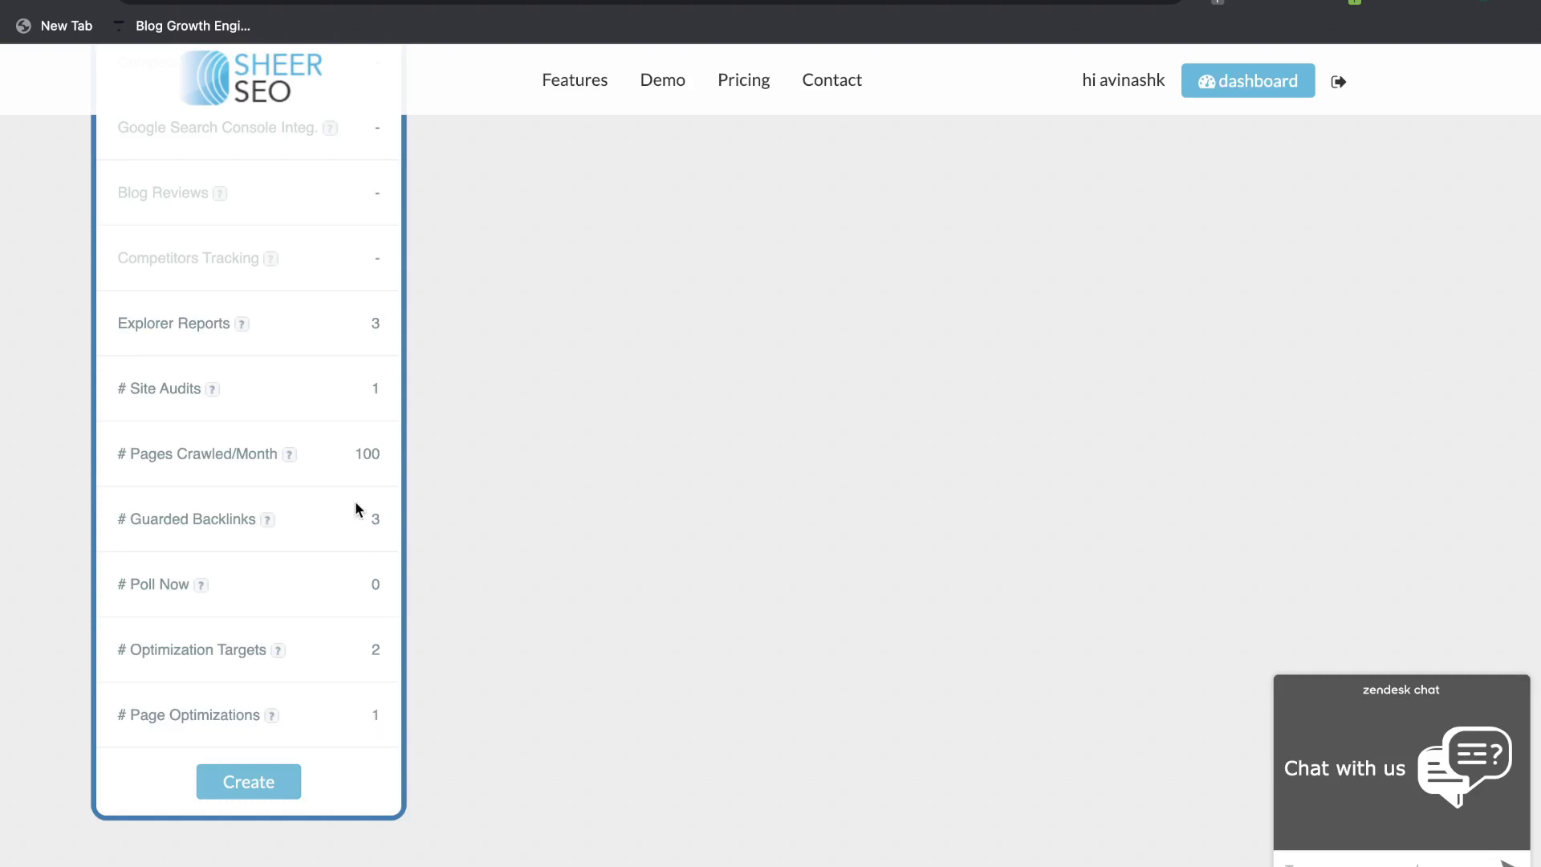
{"action": "scroll", "coordinate": [355, 530], "scroll_direction": "up", "scroll_amount": 7}
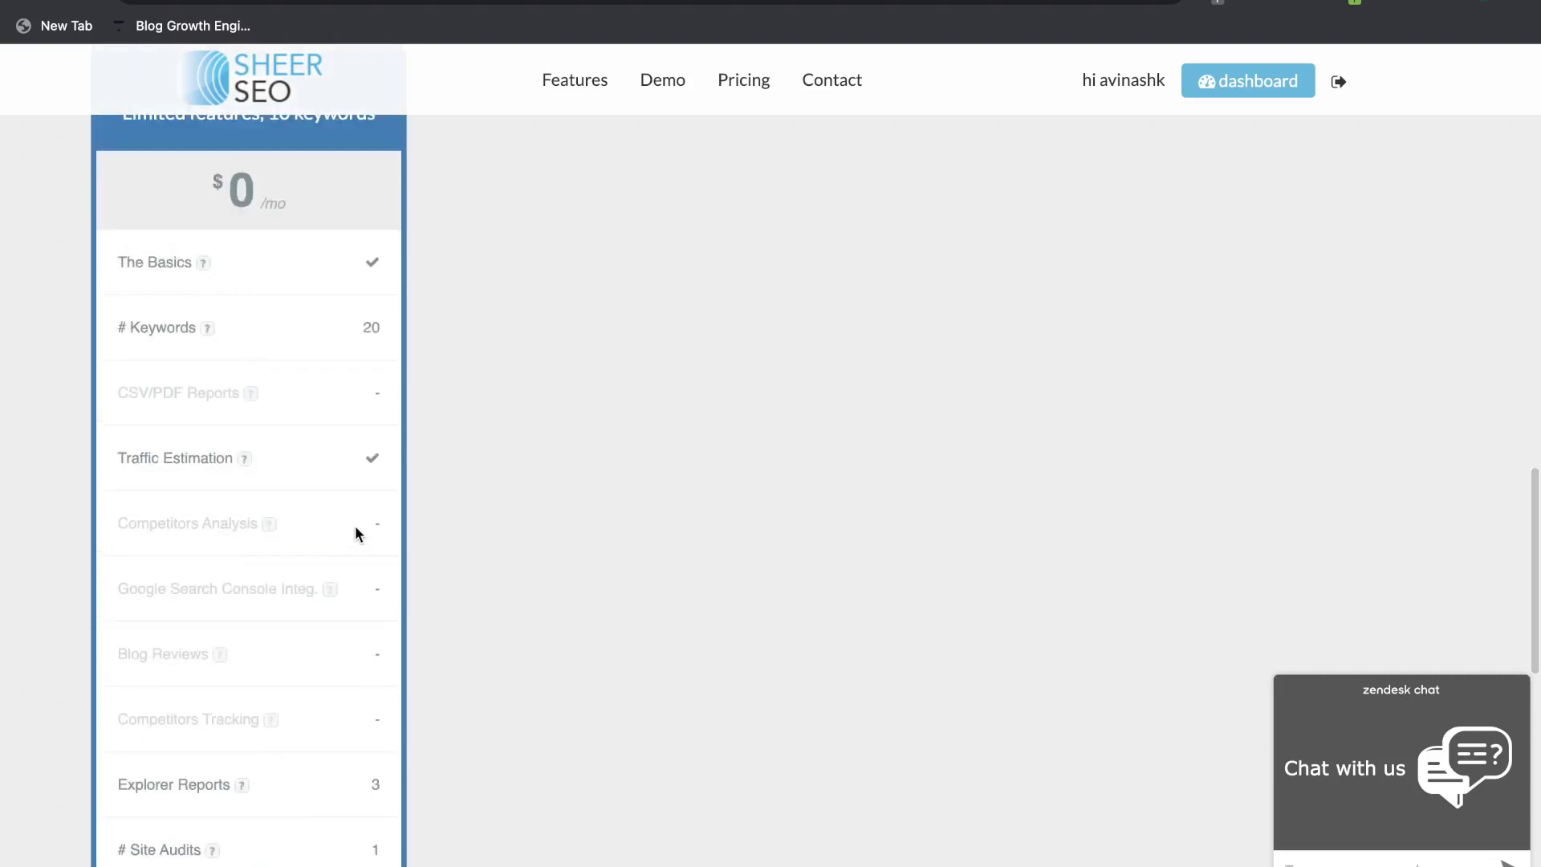
{"action": "scroll", "coordinate": [346, 419], "scroll_direction": "up", "scroll_amount": 2}
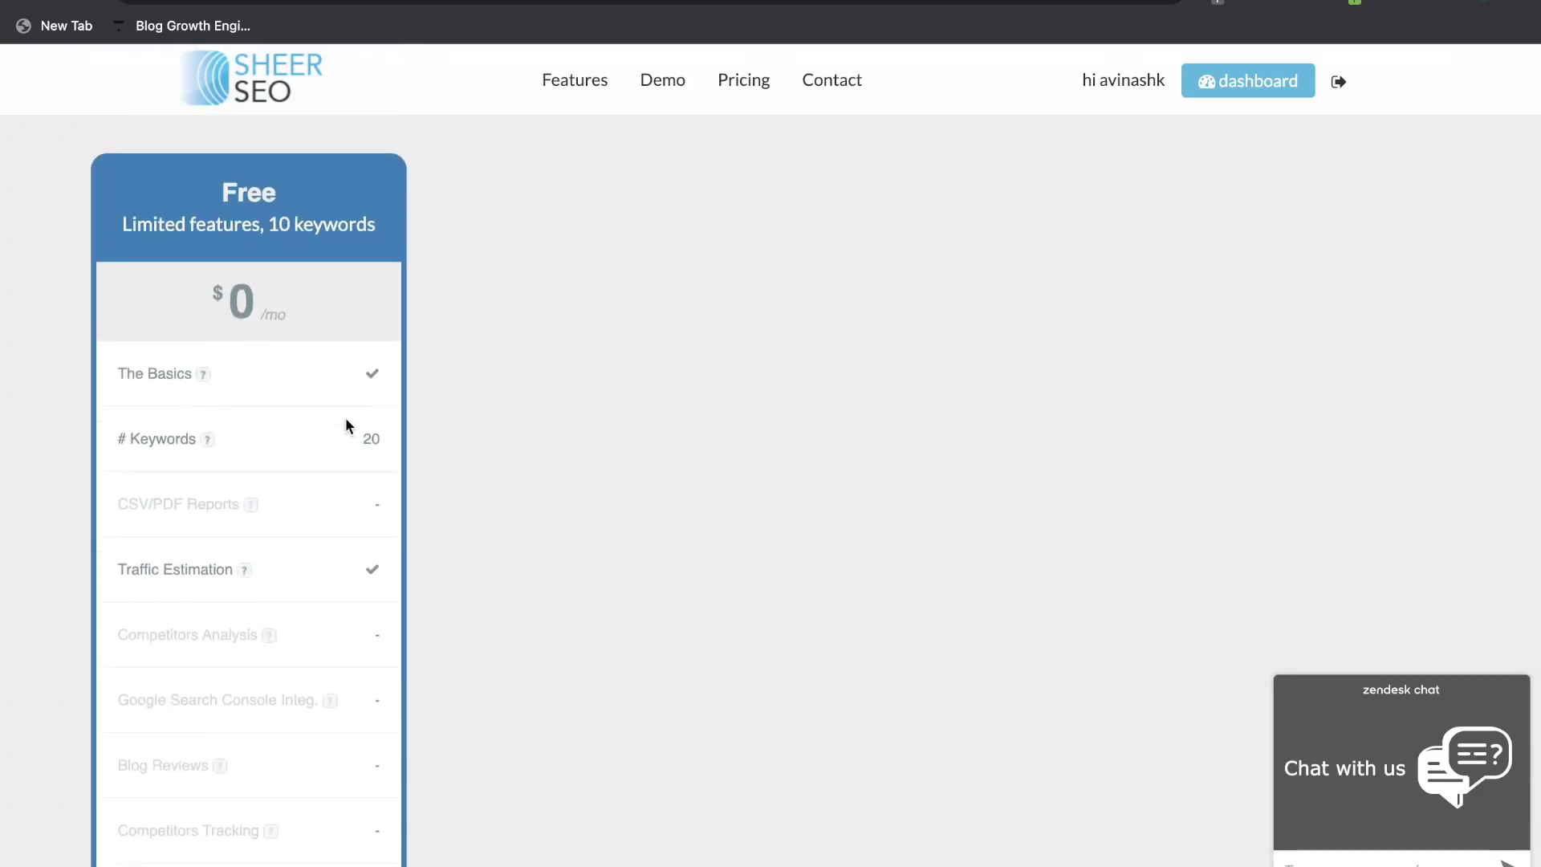
- Examine the monthly prices and feature limits of SheerSEO's paid single-domain plans, focusing on the Standard plan
{"action": "scroll", "coordinate": [345, 425], "scroll_direction": "down", "scroll_amount": 7}
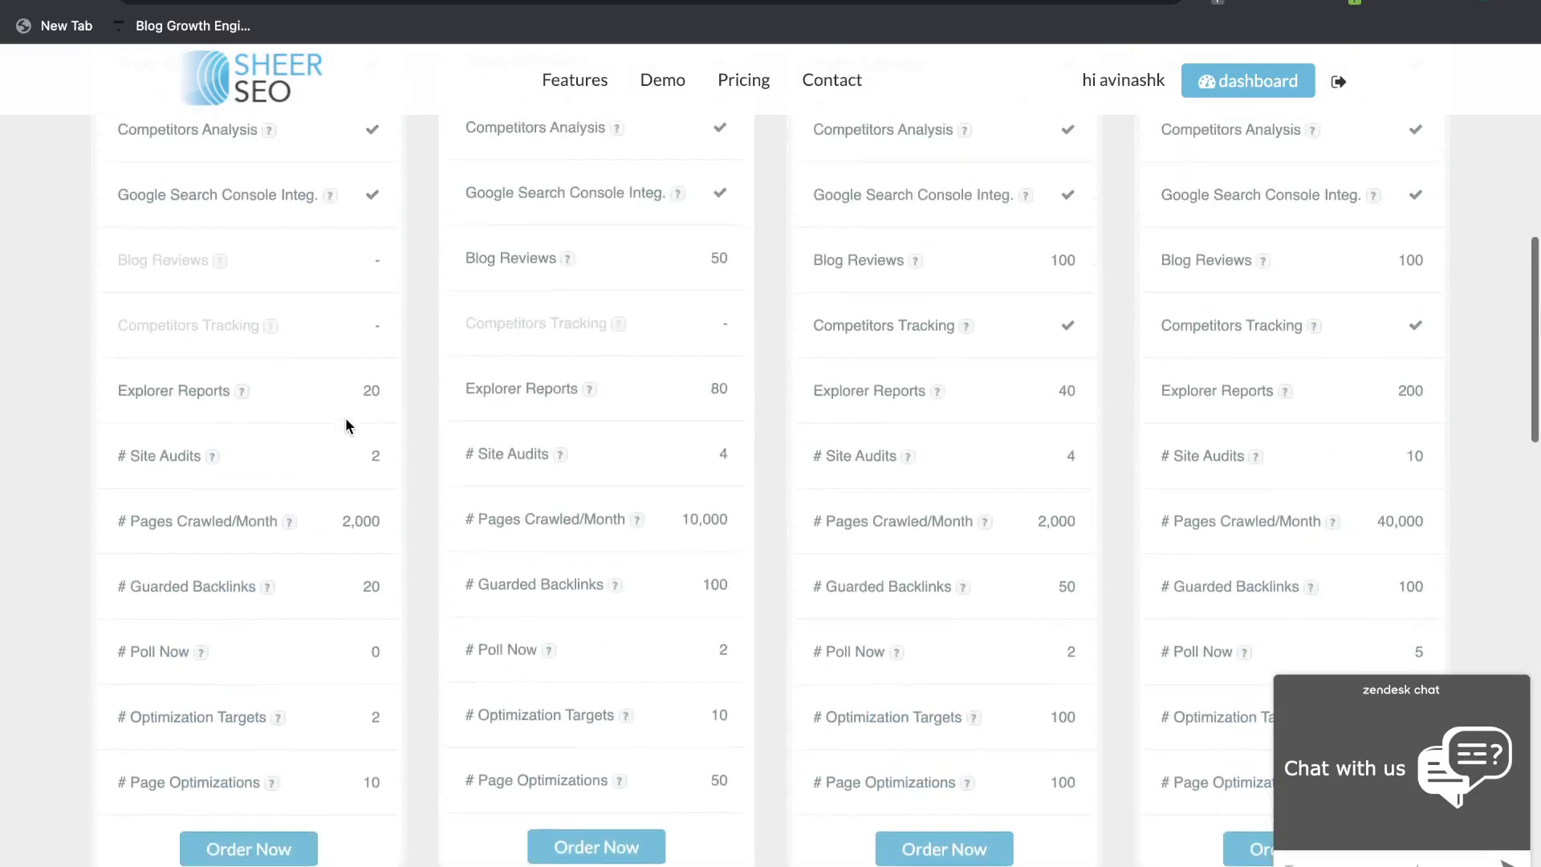
{"action": "scroll", "coordinate": [519, 392], "scroll_direction": "up", "scroll_amount": 2}
{"action": "scroll", "coordinate": [519, 383], "scroll_direction": "up", "scroll_amount": 6}
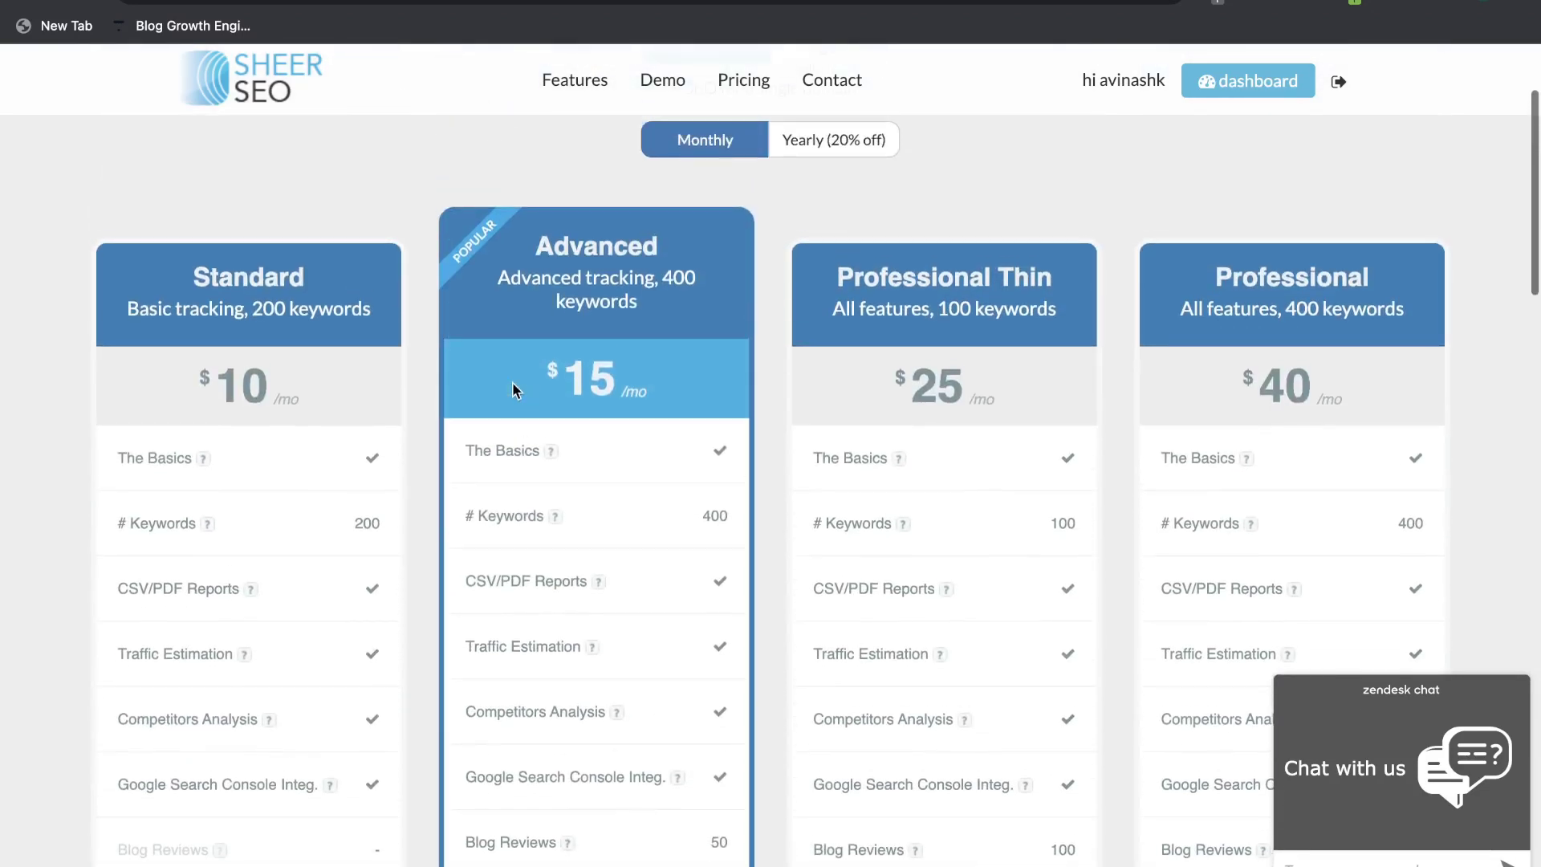
{"action": "scroll", "coordinate": [305, 437], "scroll_direction": "down", "scroll_amount": 1}
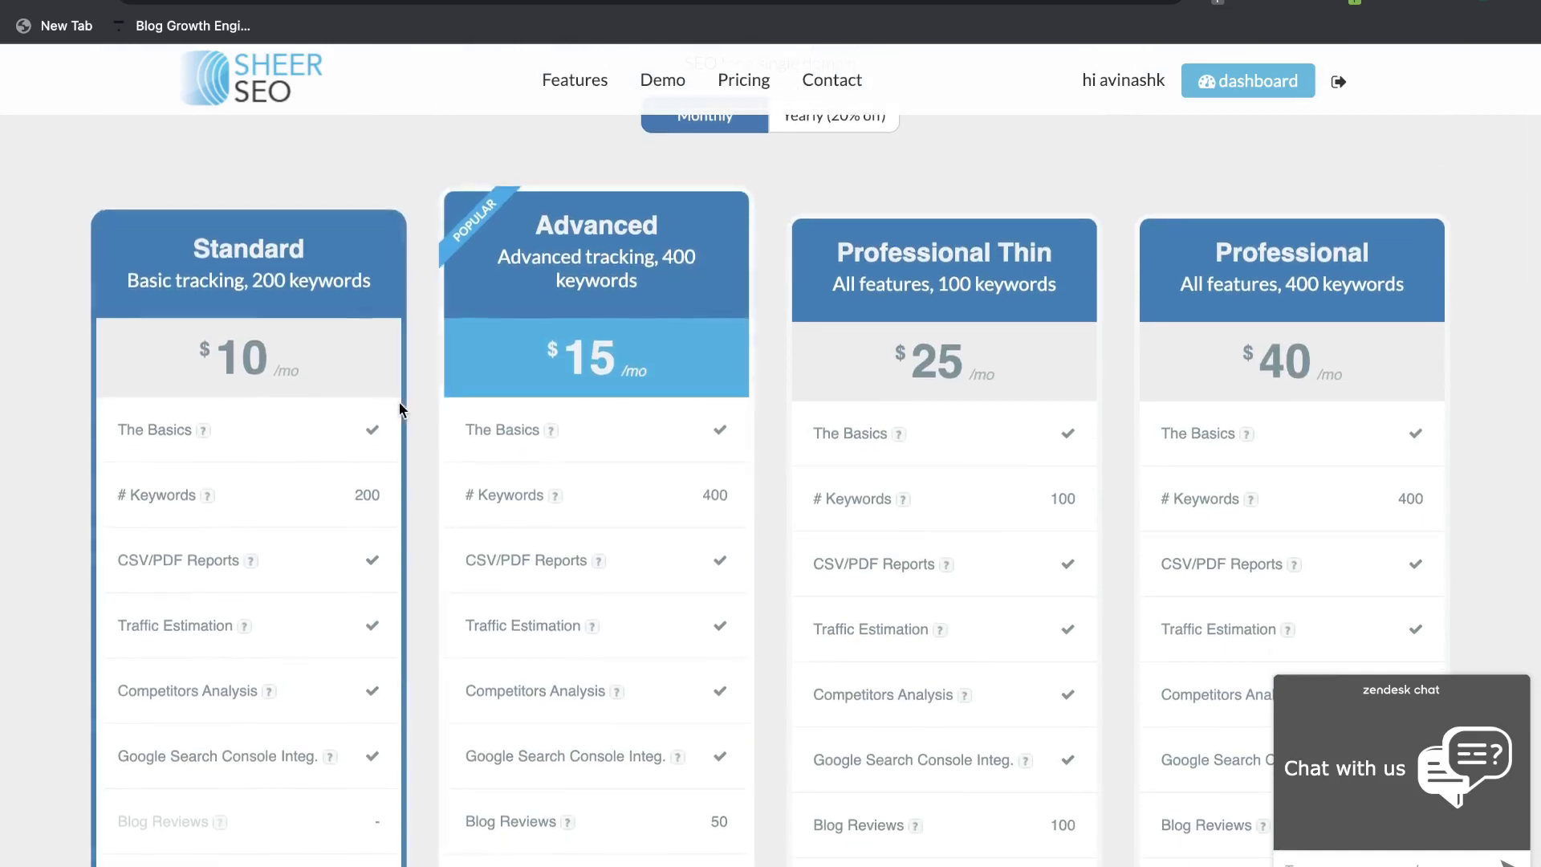
{"action": "scroll", "coordinate": [306, 470], "scroll_direction": "down", "scroll_amount": 2}
{"action": "scroll", "coordinate": [311, 576], "scroll_direction": "down", "scroll_amount": 3}
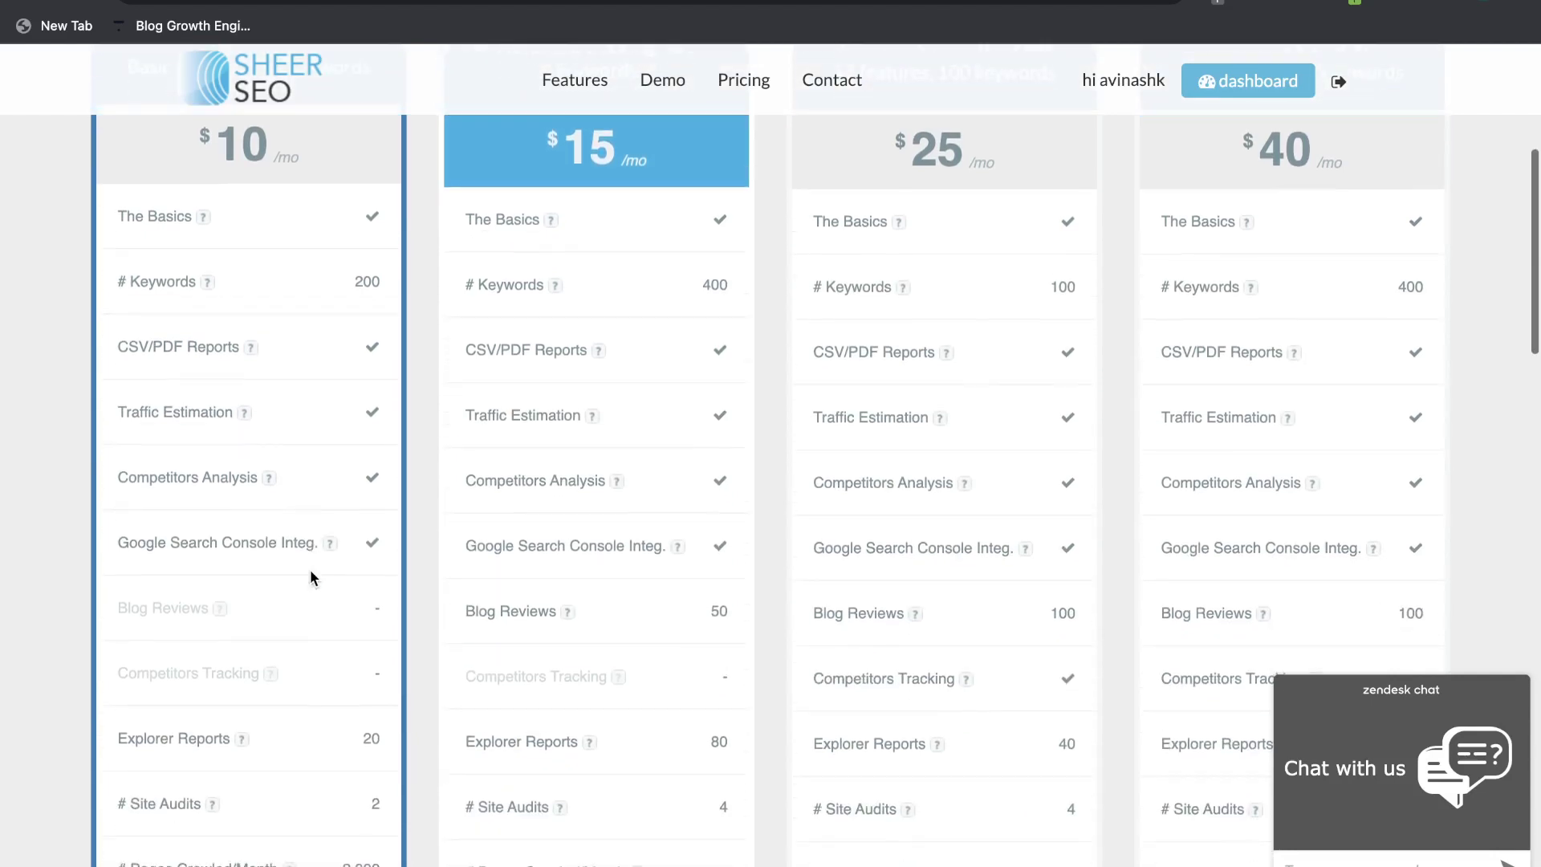
{"action": "scroll", "coordinate": [319, 514], "scroll_direction": "down", "scroll_amount": 2}
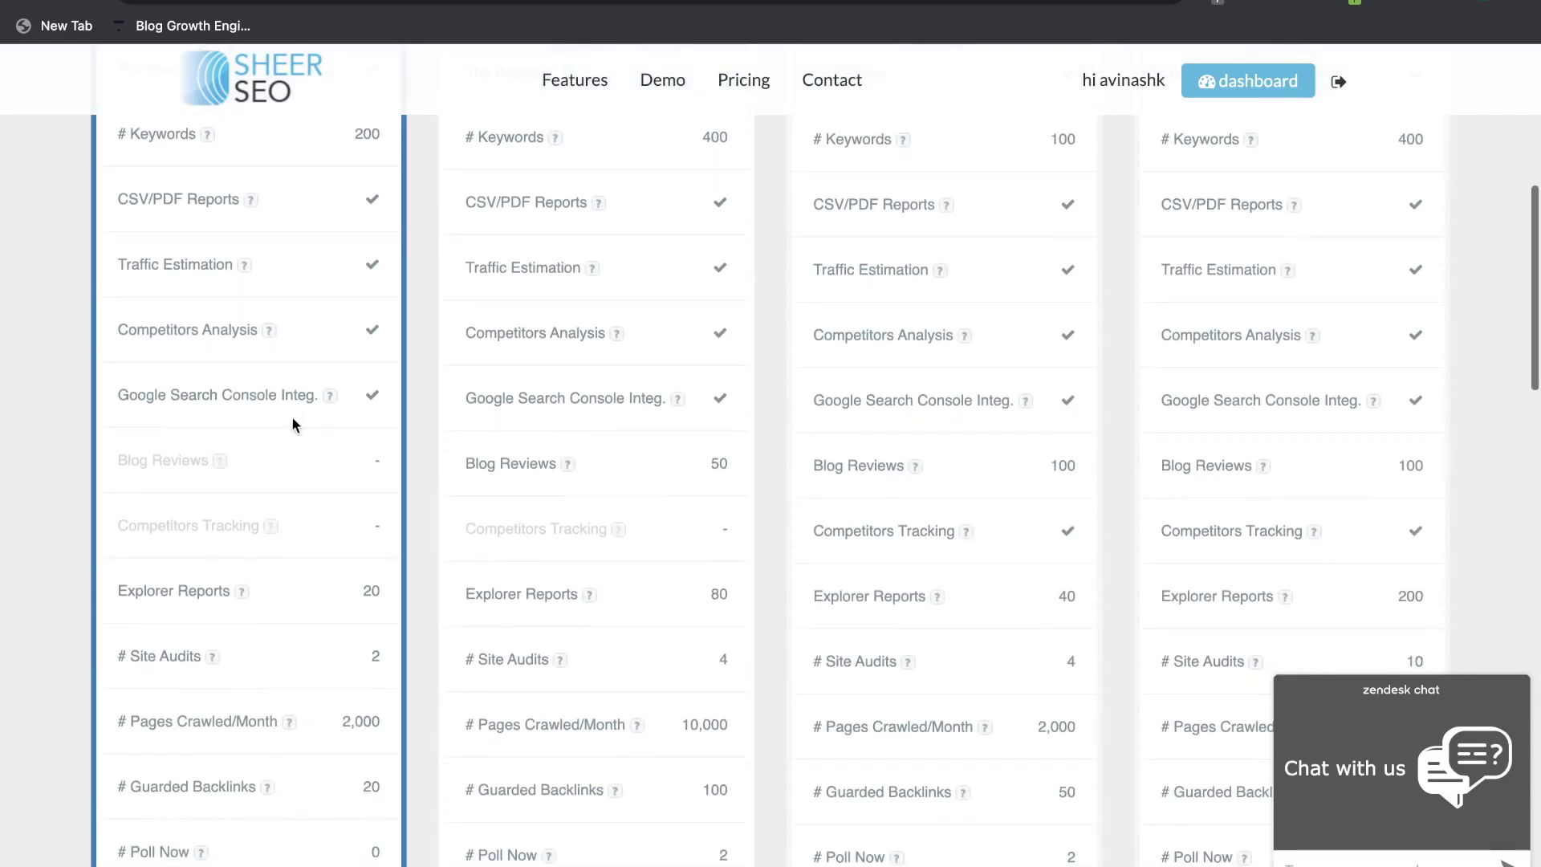
{"action": "scroll", "coordinate": [306, 574], "scroll_direction": "down", "scroll_amount": 2}
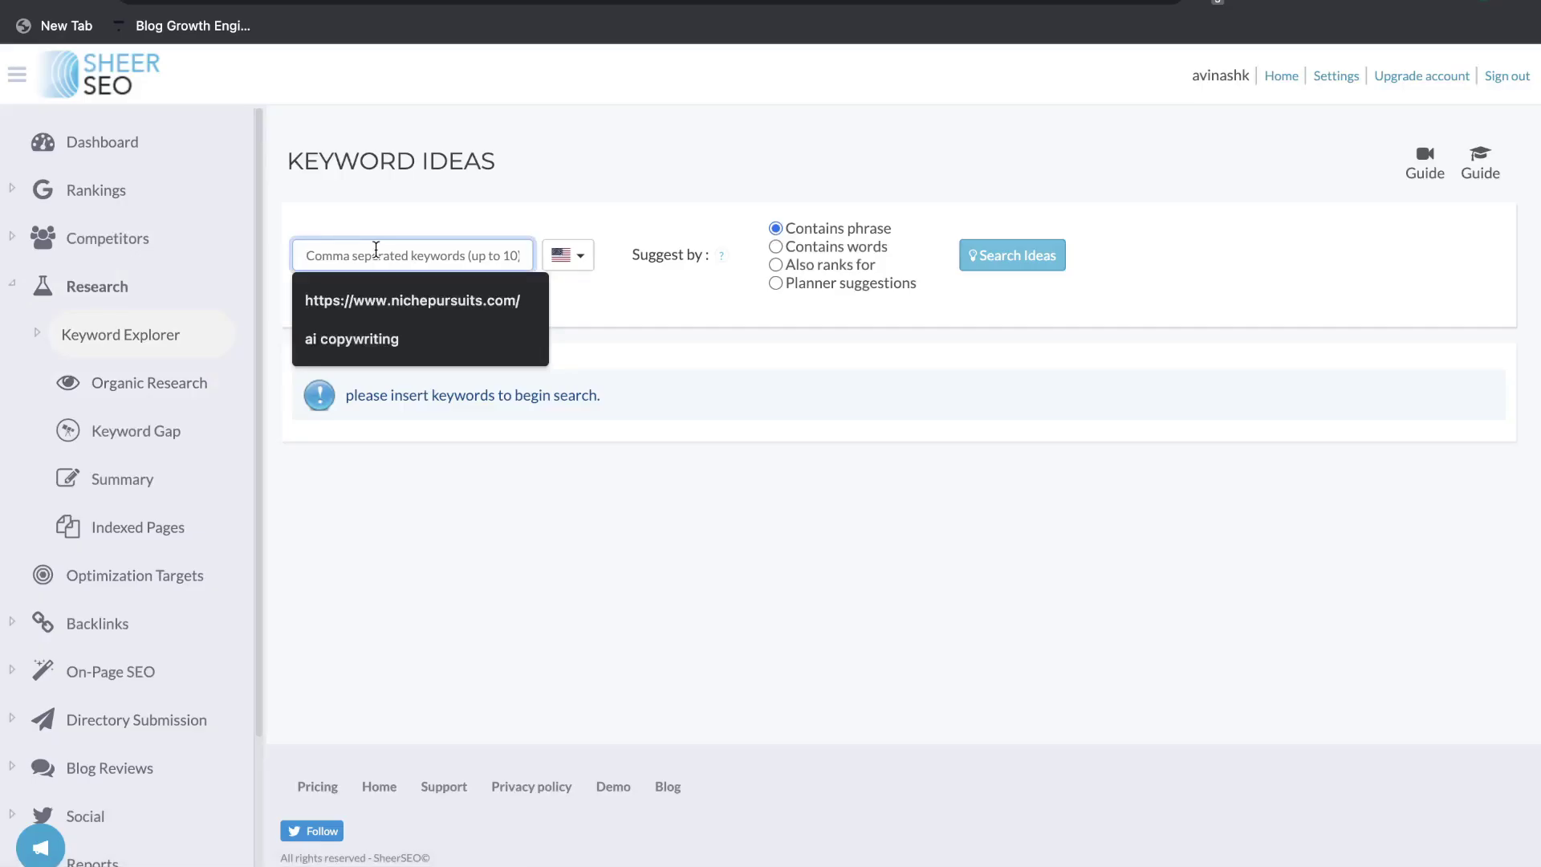
- Switch to SheerSEO's Keyword Ideas page and activate the keyword entry field
{"action": "left_click", "coordinate": [409, 211]}
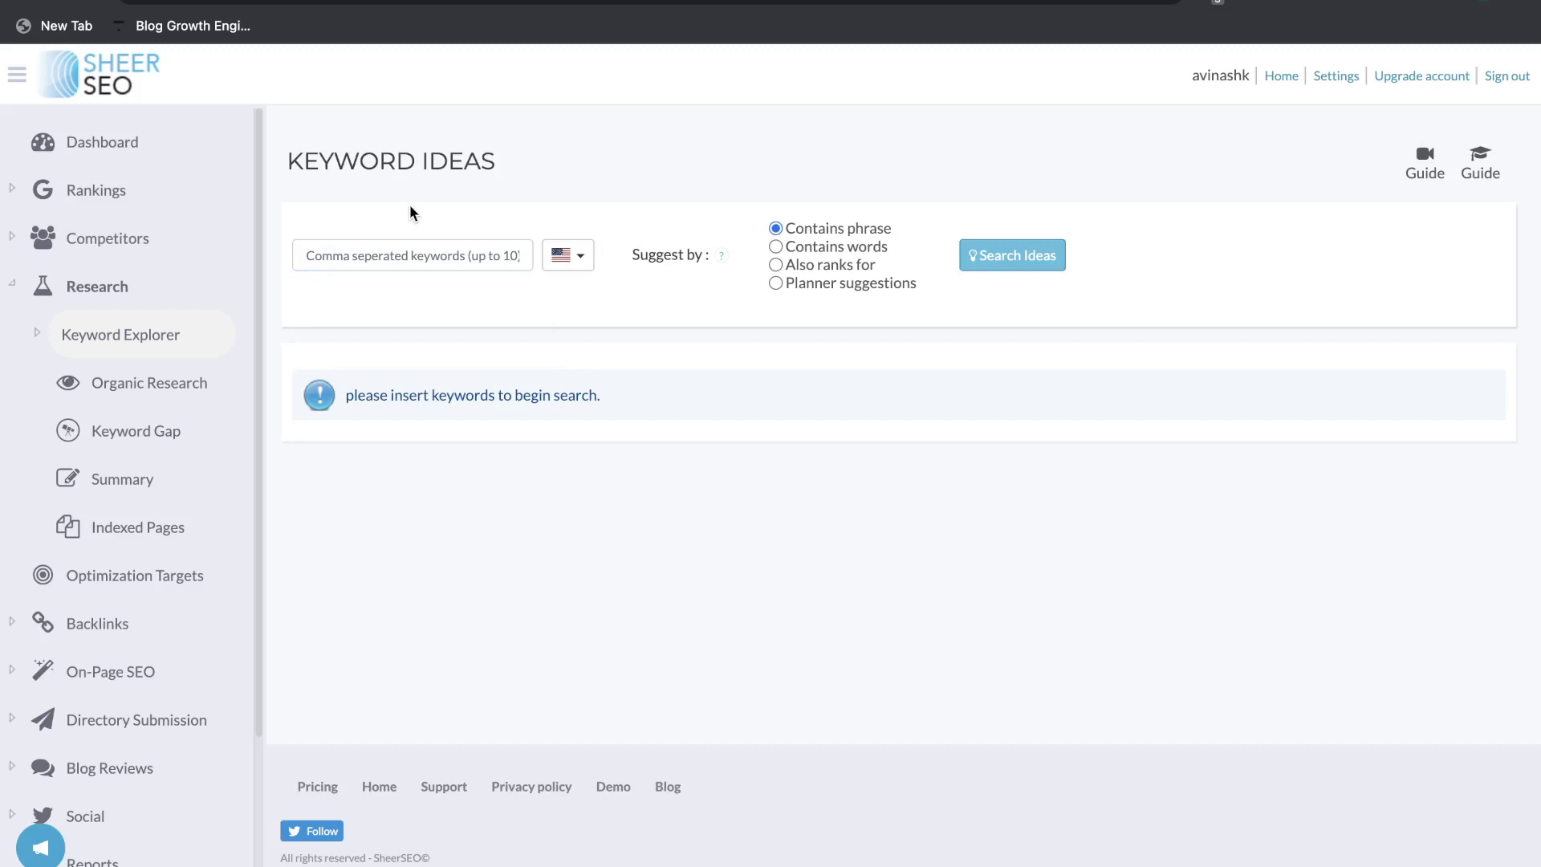
{"action": "left_click", "coordinate": [393, 257]}
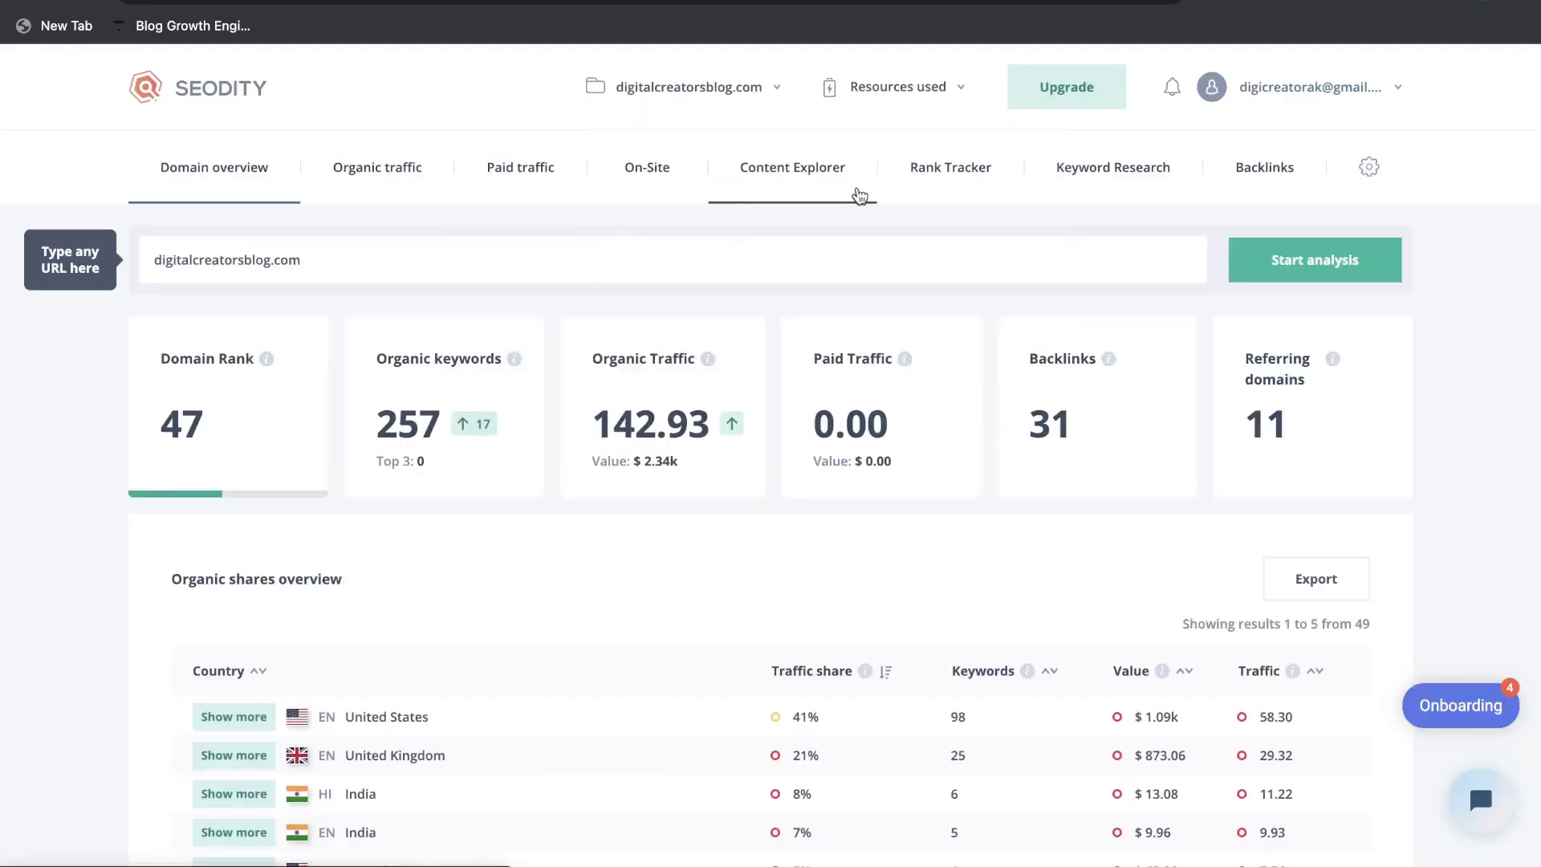
- Switch to Seodity and search its keyword suggestions for "yoga" in the United States in English
{"action": "left_click", "coordinate": [1058, 170]}
{"action": "left_click", "coordinate": [505, 330]}
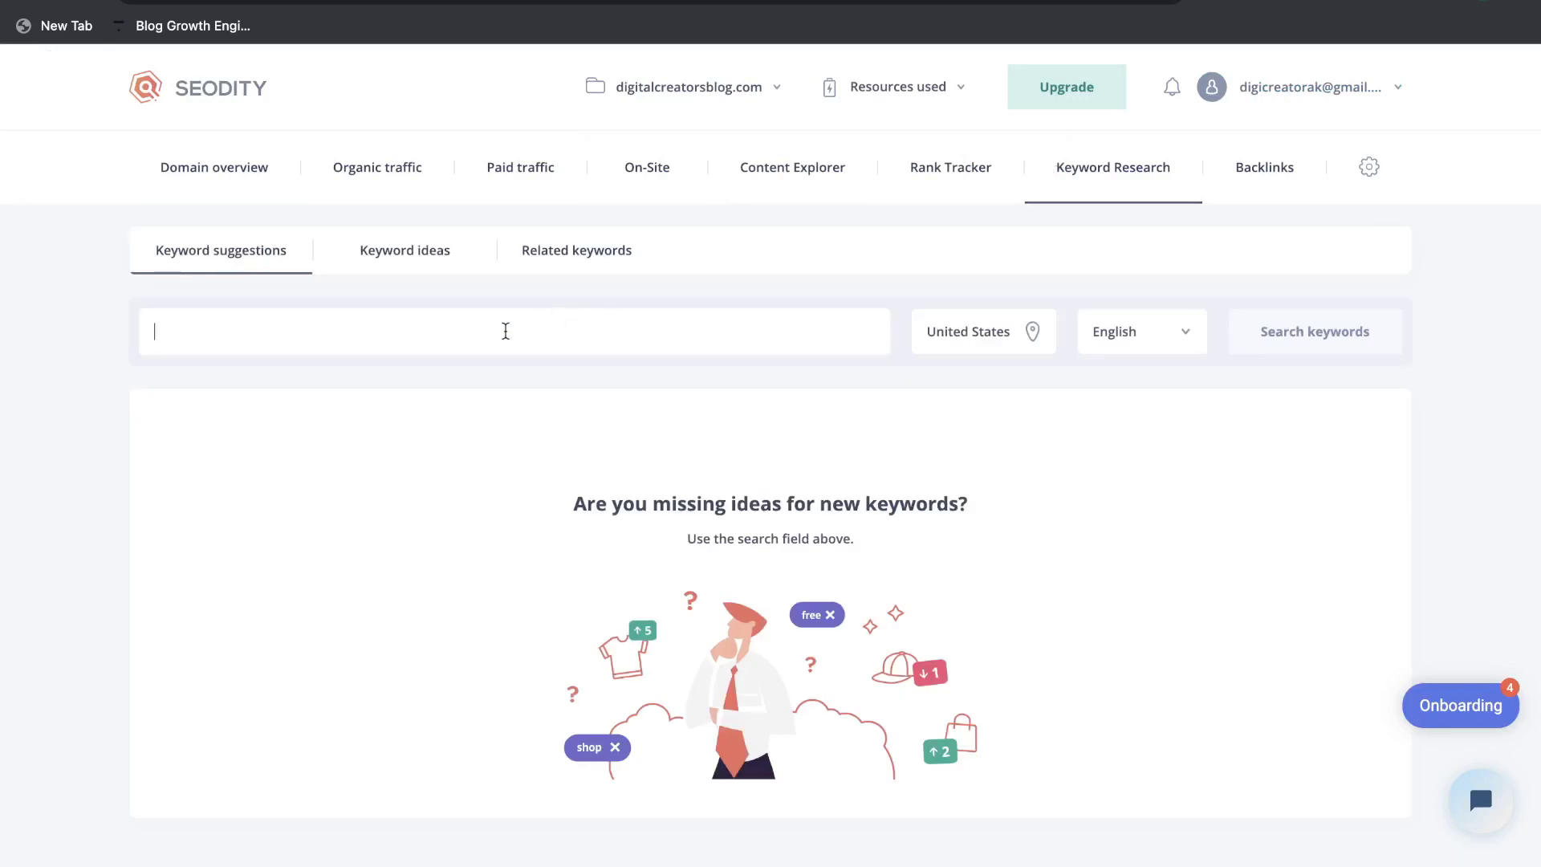
{"action": "type", "text": "yoga"}
{"action": "left_click", "coordinate": [1336, 353]}
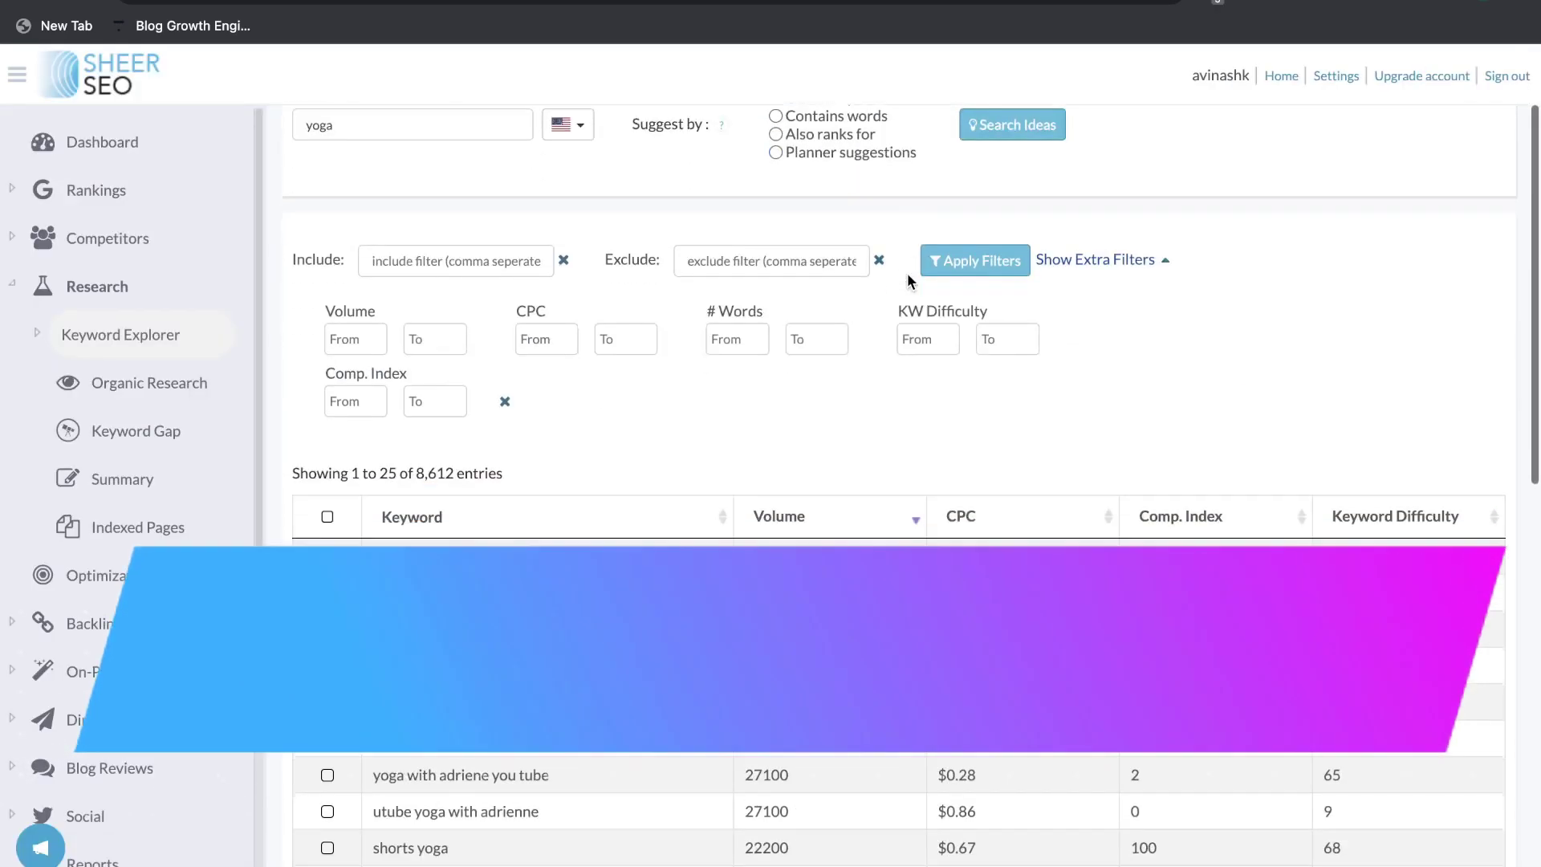
- Switch to SheerSEO and examine its "yoga" keyword results, including the Volume, Comp. Index and Keyword Difficulty columns
{"action": "scroll", "coordinate": [909, 279], "scroll_direction": "down", "scroll_amount": 3}
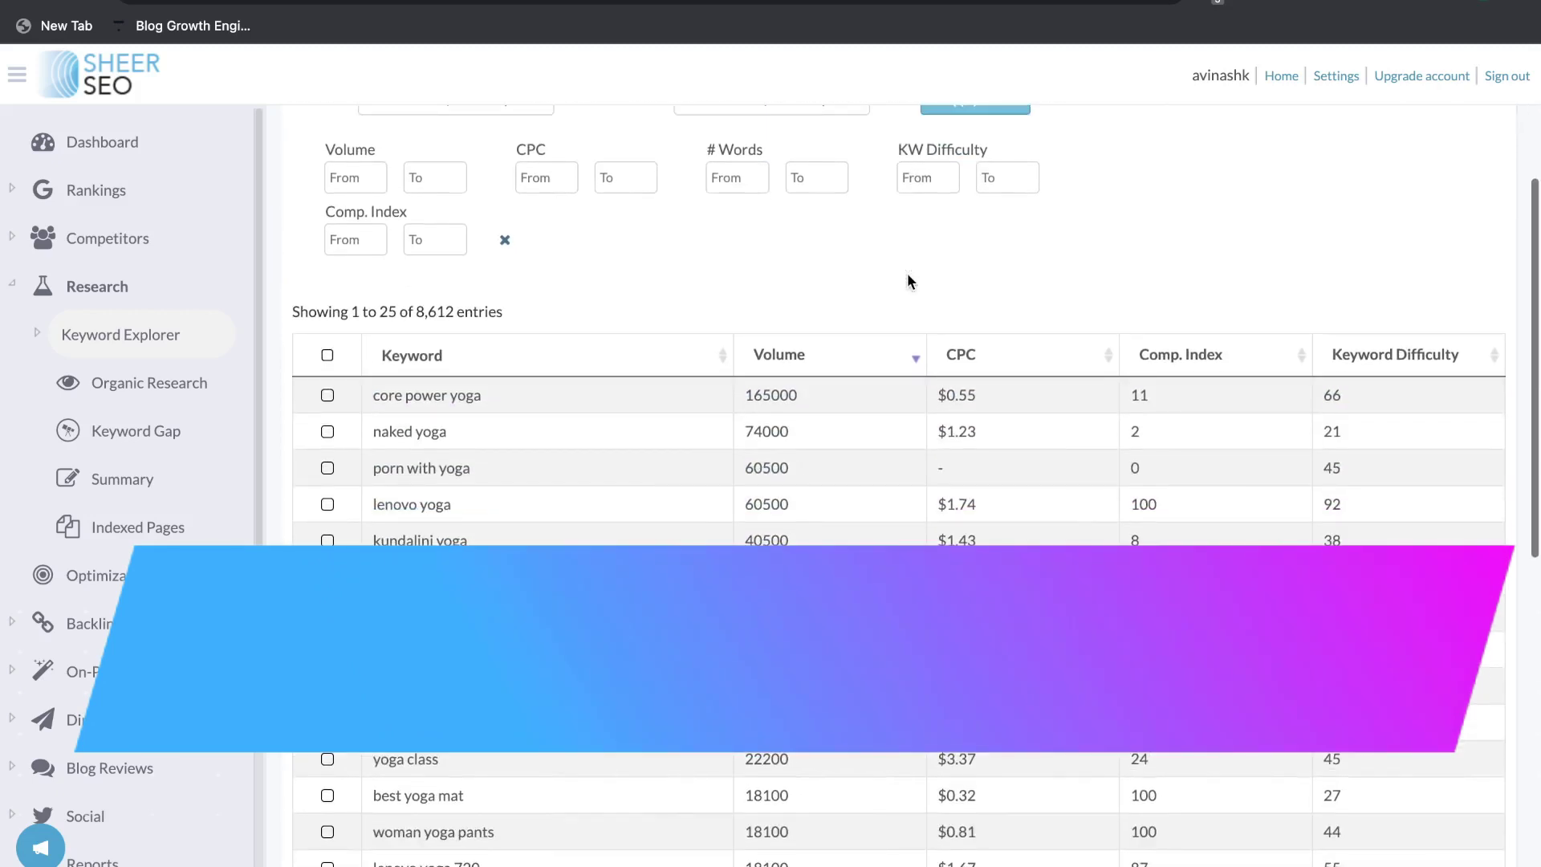
{"action": "scroll", "coordinate": [908, 279], "scroll_direction": "down", "scroll_amount": 5}
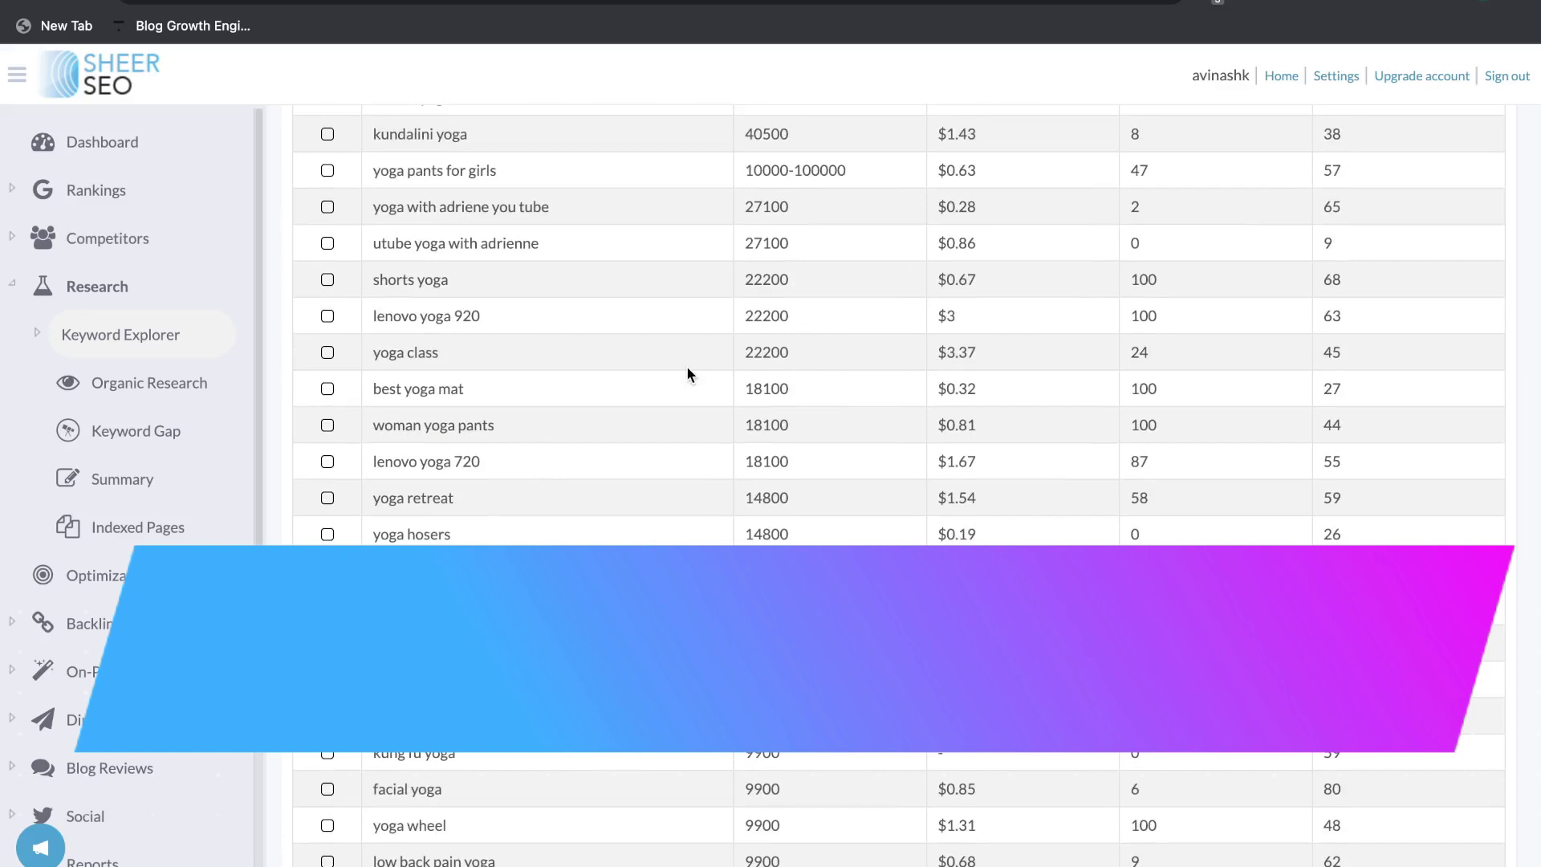
{"action": "scroll", "coordinate": [686, 373], "scroll_direction": "up", "scroll_amount": 6}
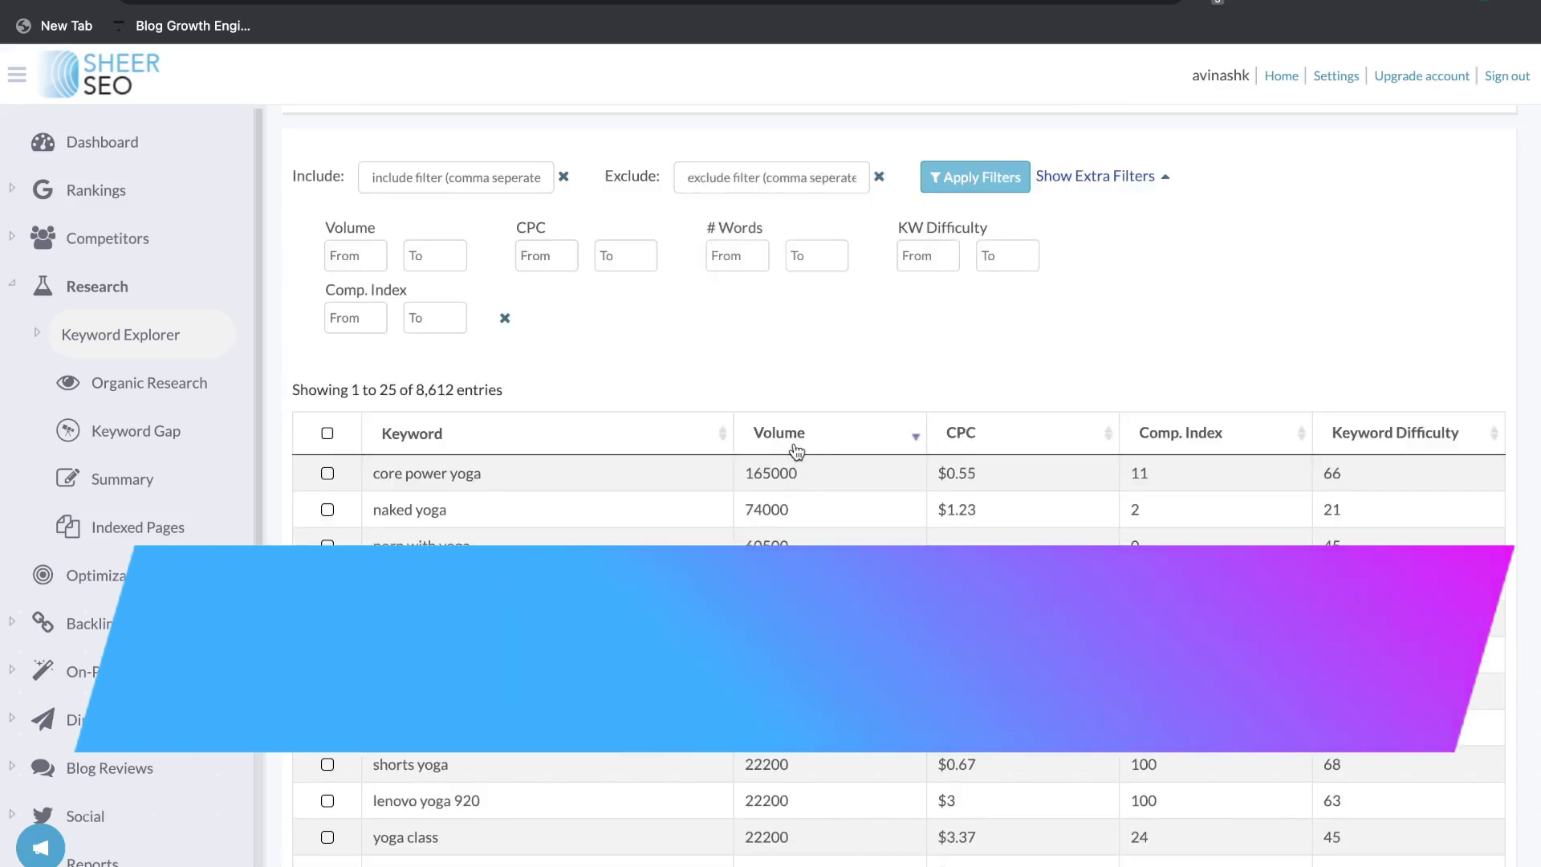
{"action": "mouse_move", "coordinate": [1196, 439]}
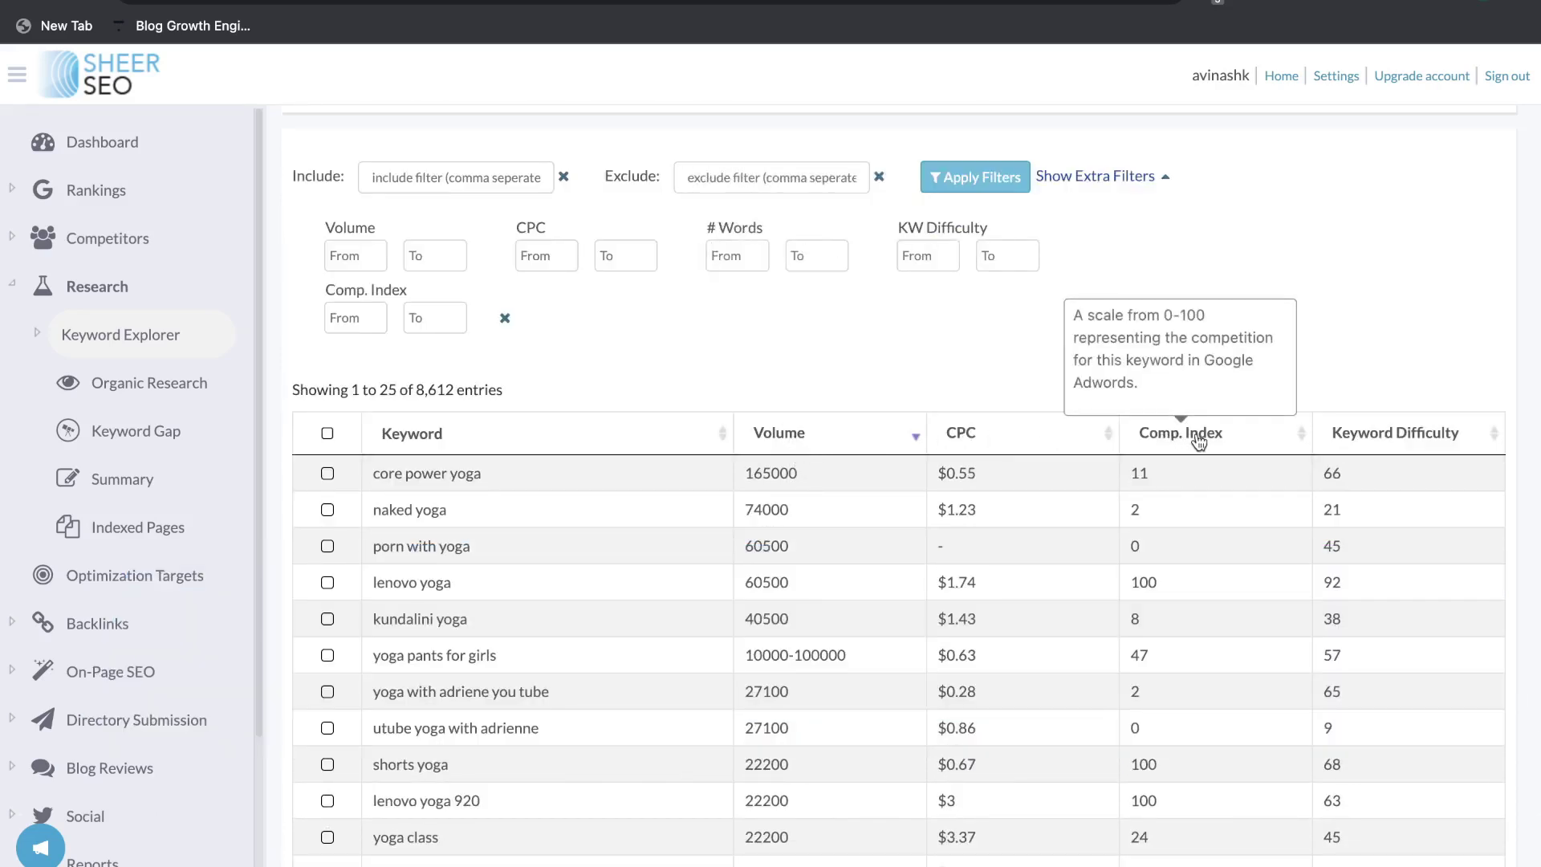
{"action": "mouse_move", "coordinate": [1383, 437]}
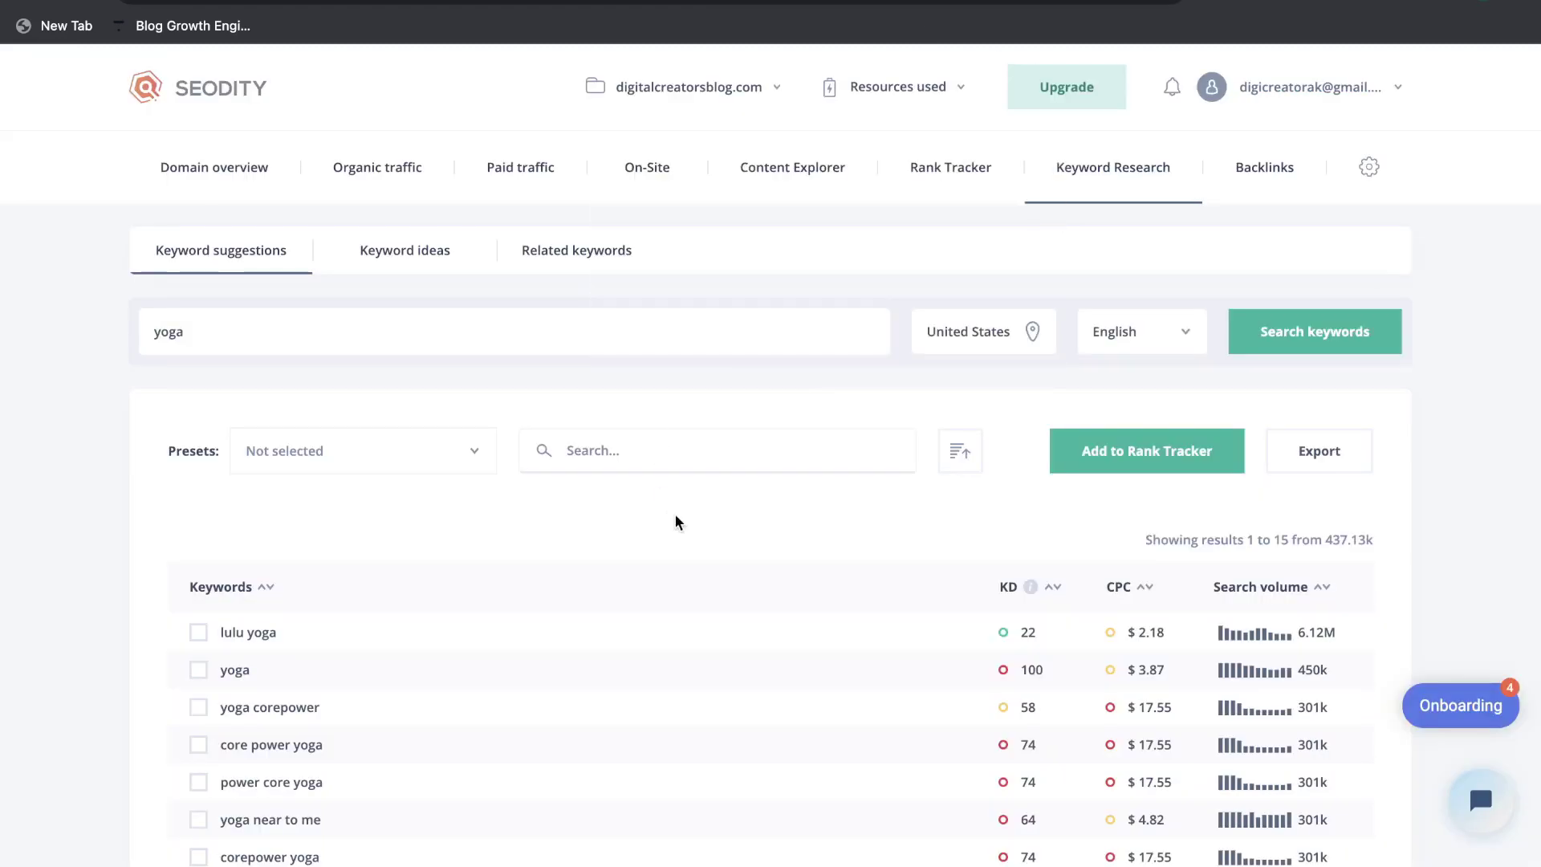
- Switch to Seodity and review the difficulty, CPC and search volume of its "yoga" keyword suggestions
{"action": "scroll", "coordinate": [676, 521], "scroll_direction": "down", "scroll_amount": 4}
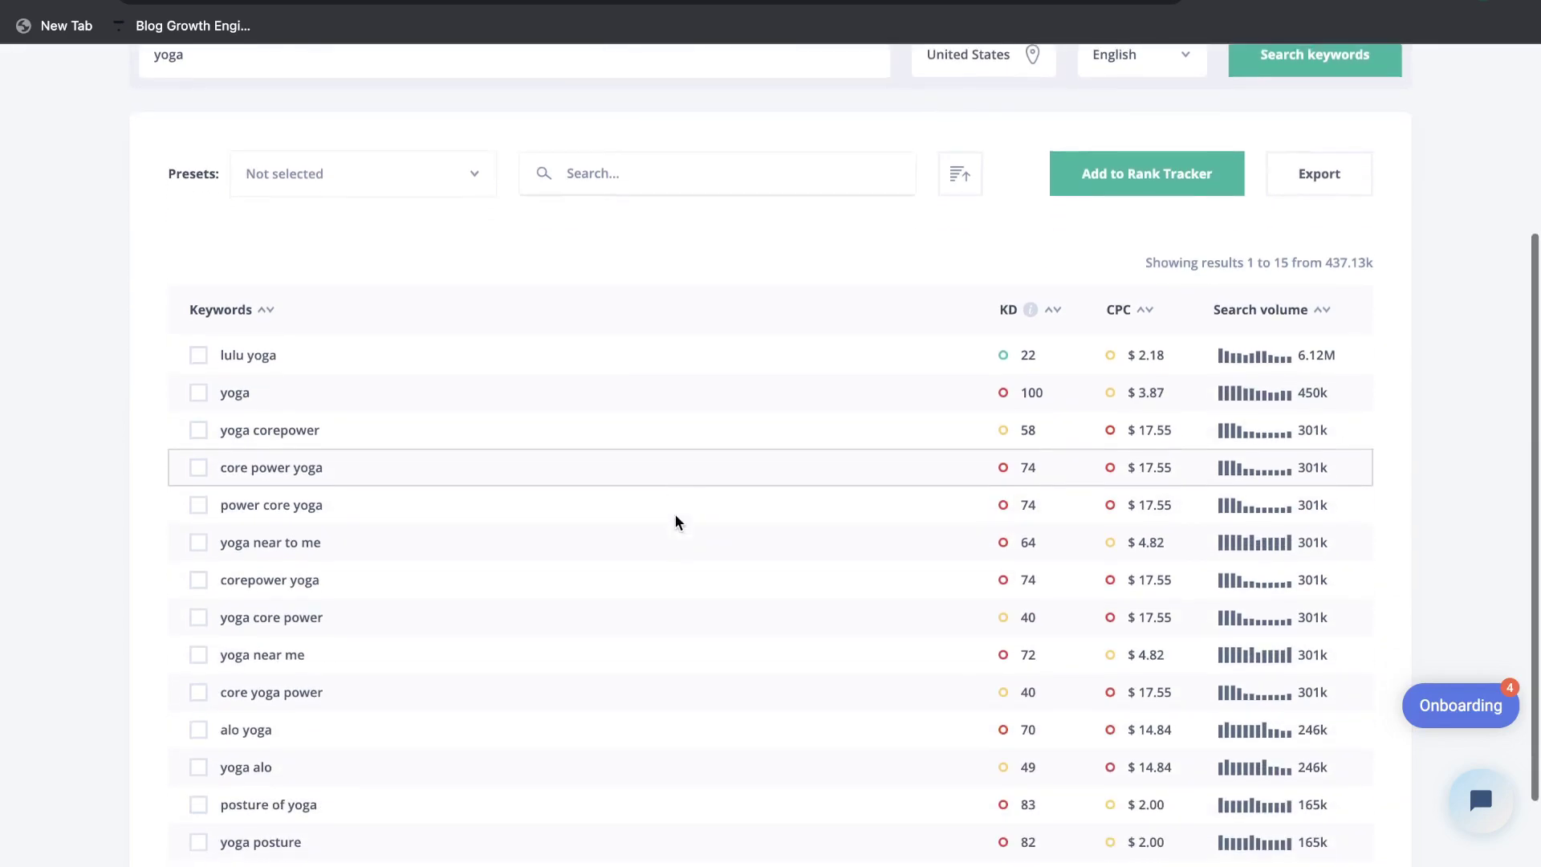
{"action": "scroll", "coordinate": [677, 521], "scroll_direction": "down", "scroll_amount": 2}
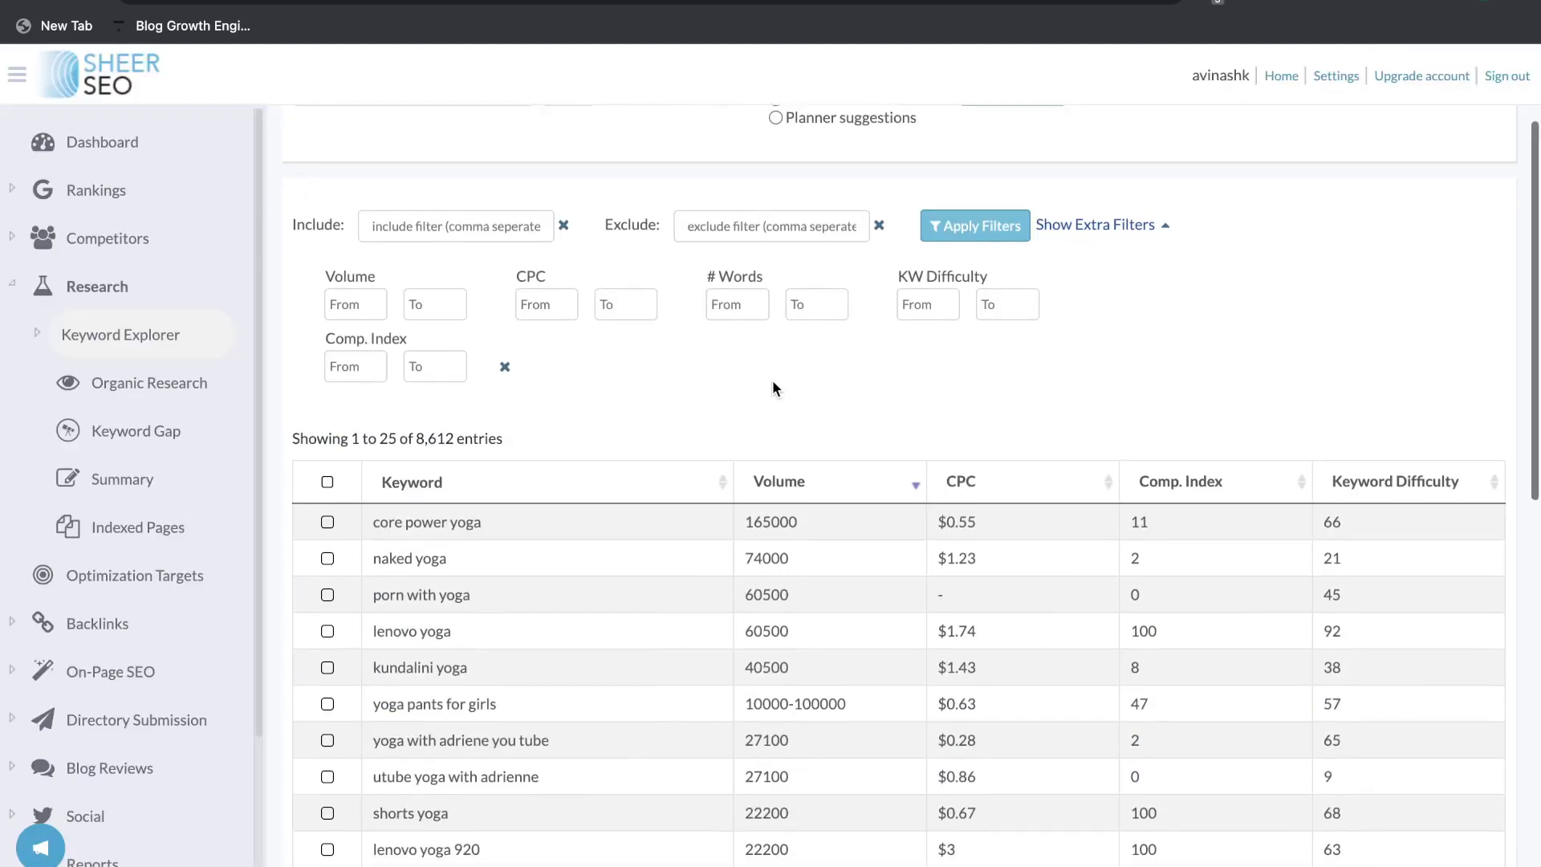
- Switch to SheerSEO and inspect the include, exclude, volume, CPC, word count, difficulty and competition filters for the "yoga" results
{"action": "scroll", "coordinate": [773, 385], "scroll_direction": "down", "scroll_amount": 1}
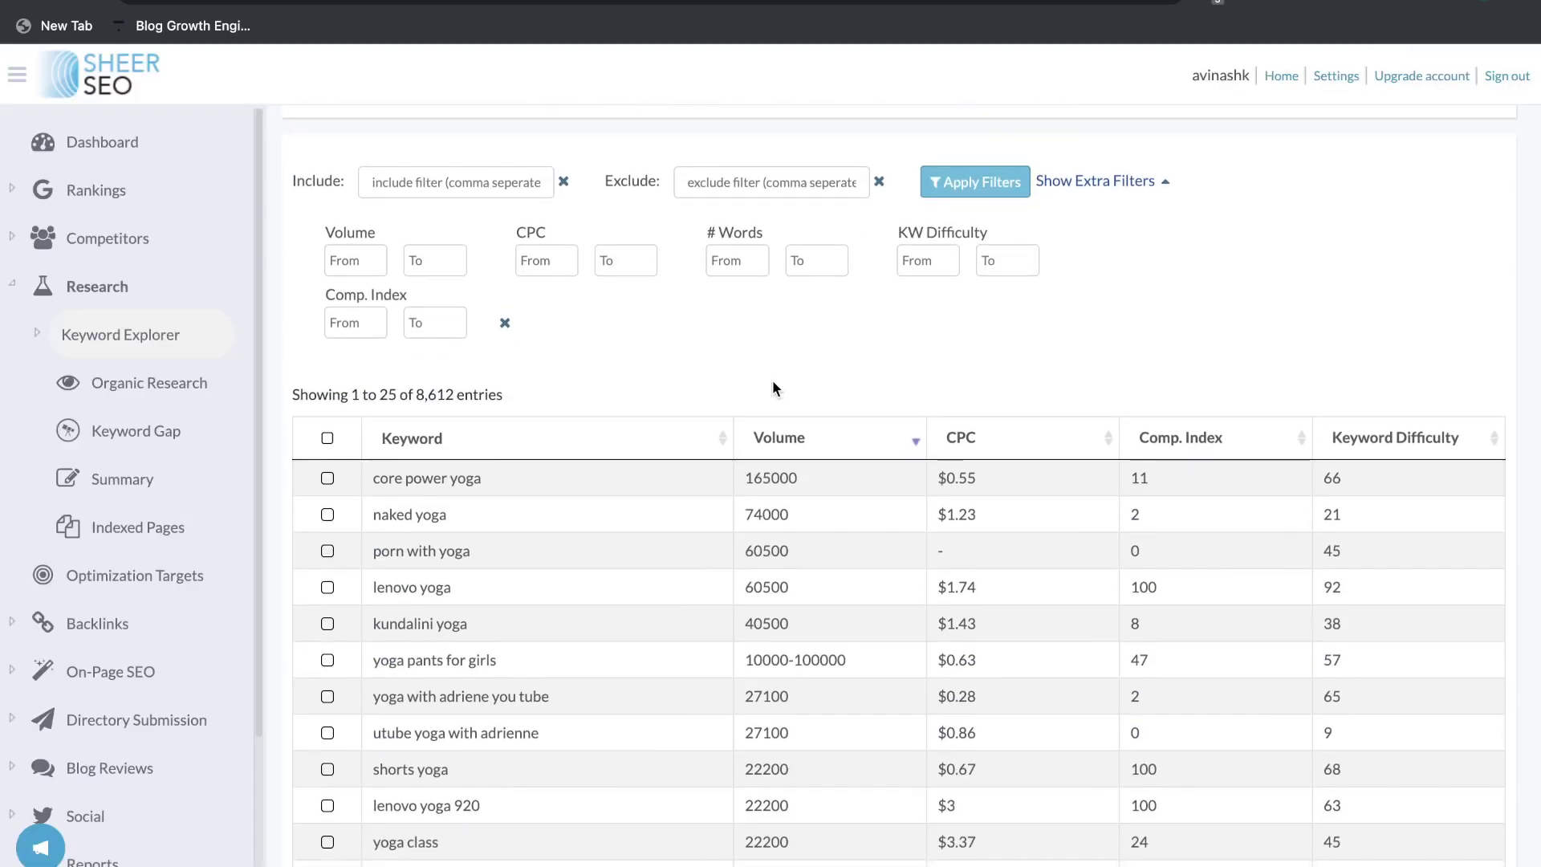
{"action": "scroll", "coordinate": [774, 382], "scroll_direction": "up", "scroll_amount": 1}
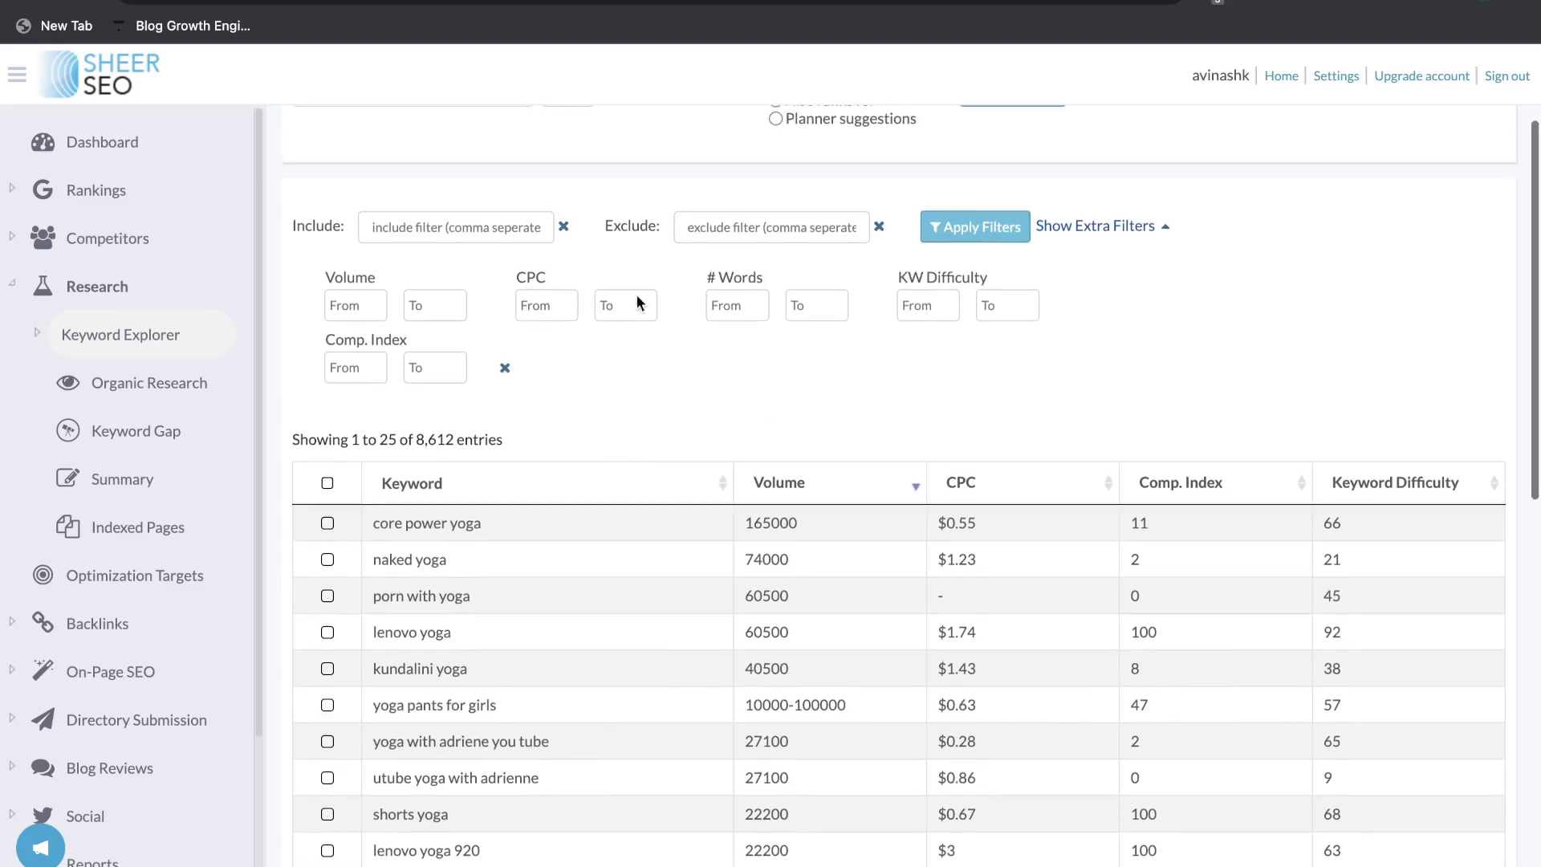
{"action": "scroll", "coordinate": [668, 341], "scroll_direction": "up", "scroll_amount": 1}
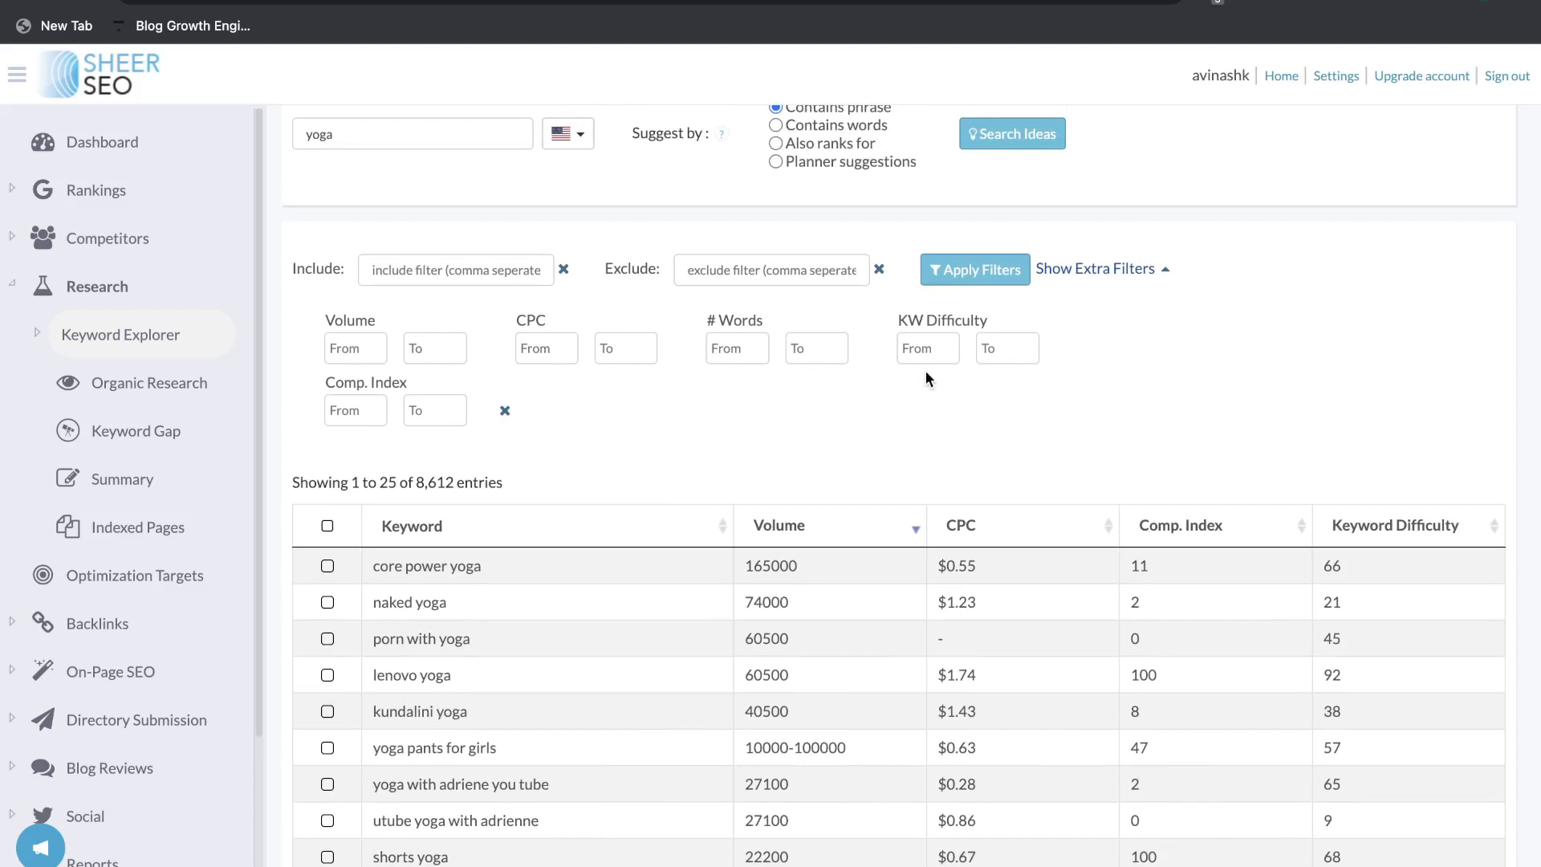
{"action": "scroll", "coordinate": [926, 374], "scroll_direction": "up", "scroll_amount": 2}
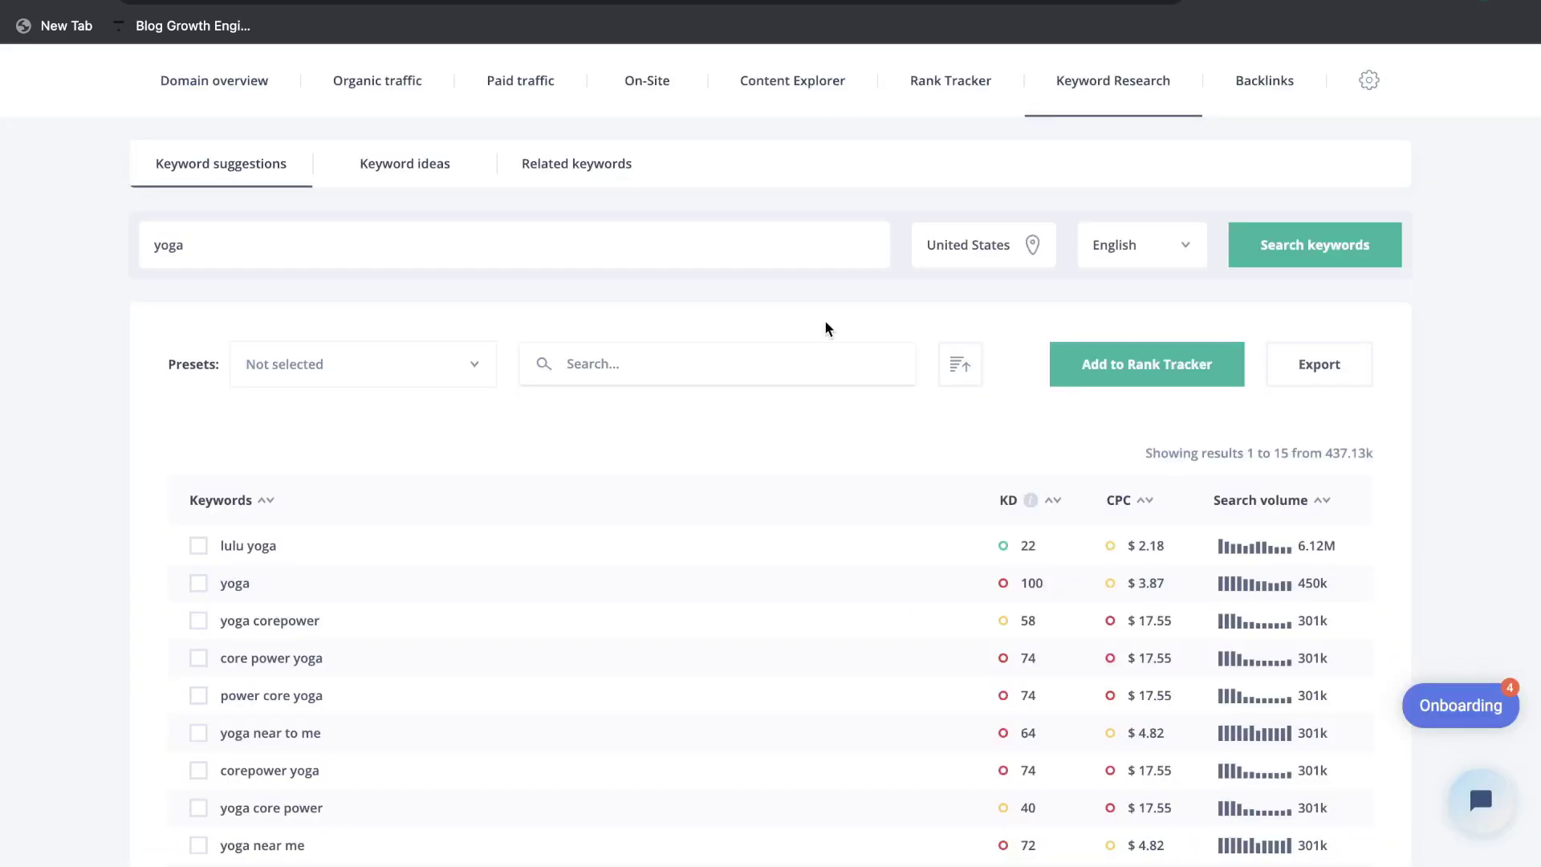
- Switch to Seodity, review the "yoga" suggestions and their filtering options, and view the Keyword ideas and Related keywords lists
{"action": "scroll", "coordinate": [825, 329], "scroll_direction": "down", "scroll_amount": 1}
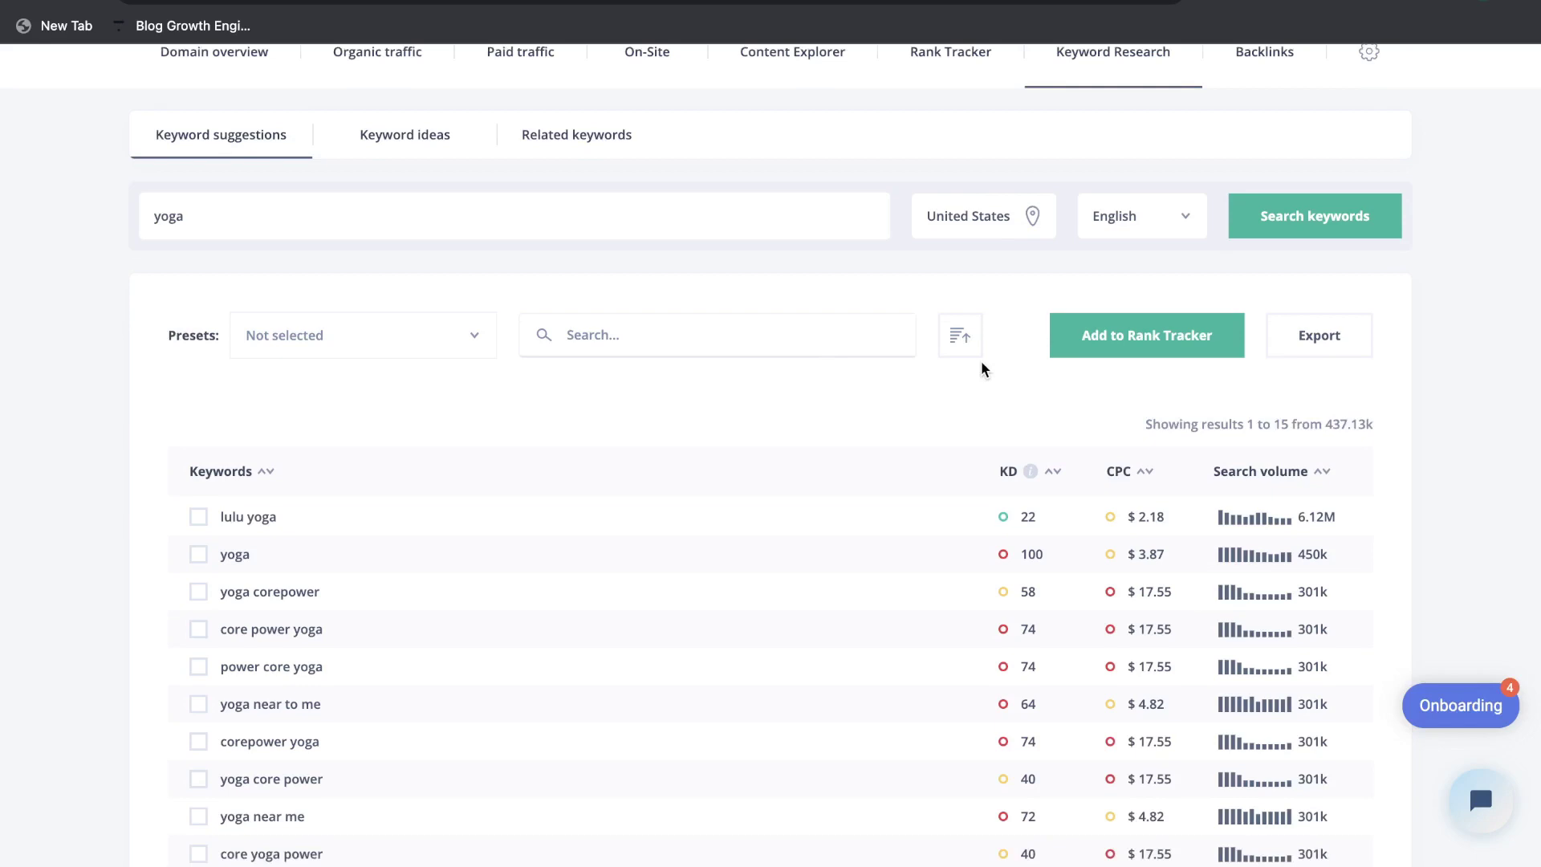
{"action": "scroll", "coordinate": [983, 368], "scroll_direction": "down", "scroll_amount": 5}
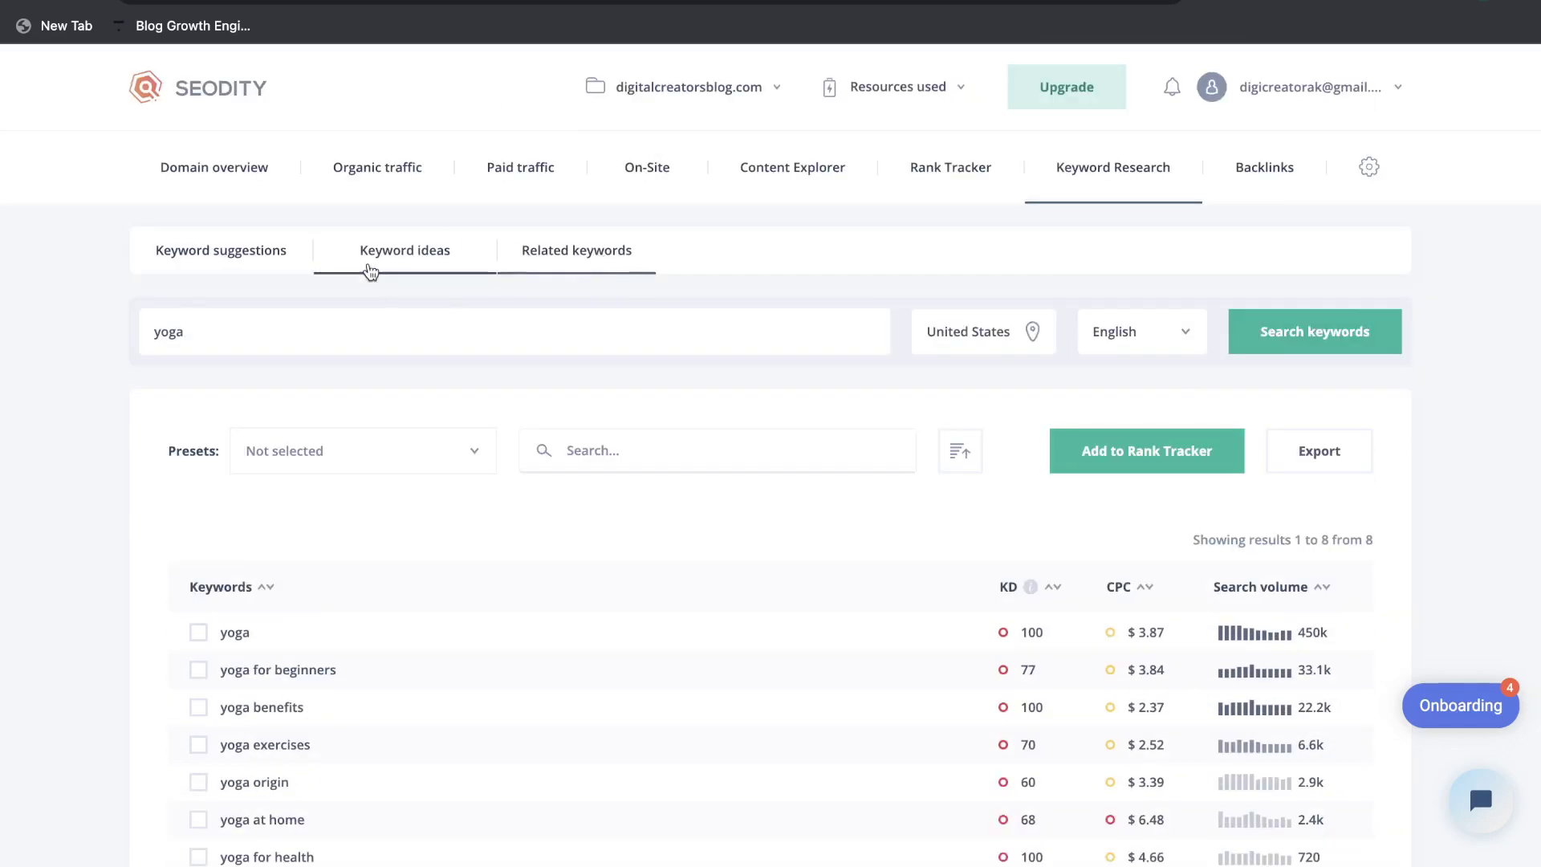
{"action": "left_click", "coordinate": [367, 248]}
{"action": "left_click", "coordinate": [589, 271]}
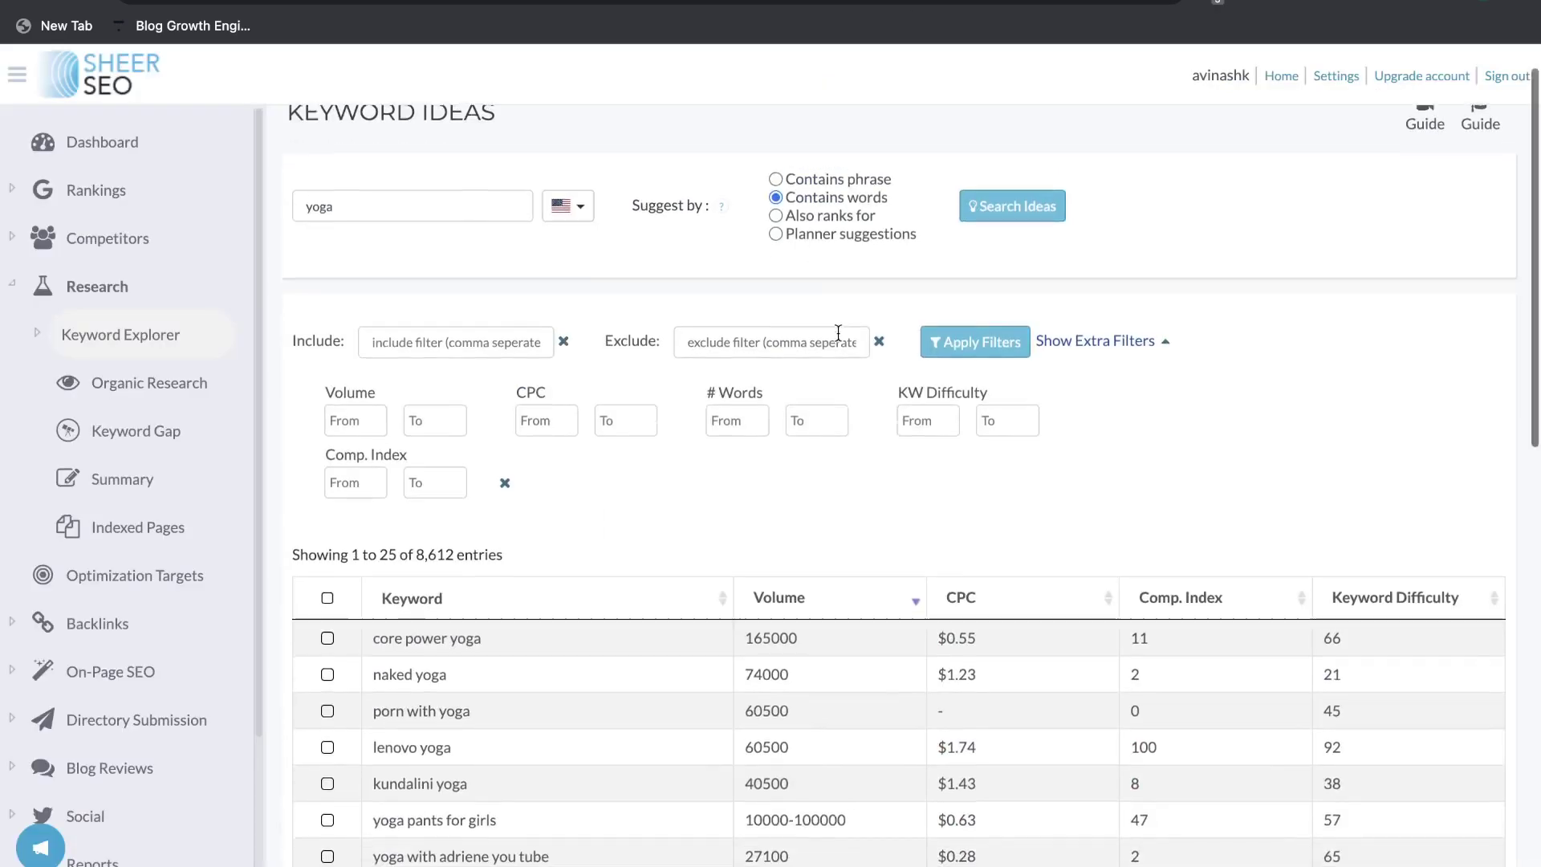
- Switch to SheerSEO and examine the "yoga" keyword list with suggestions set to Contains words
{"action": "scroll", "coordinate": [838, 332], "scroll_direction": "down", "scroll_amount": 1}
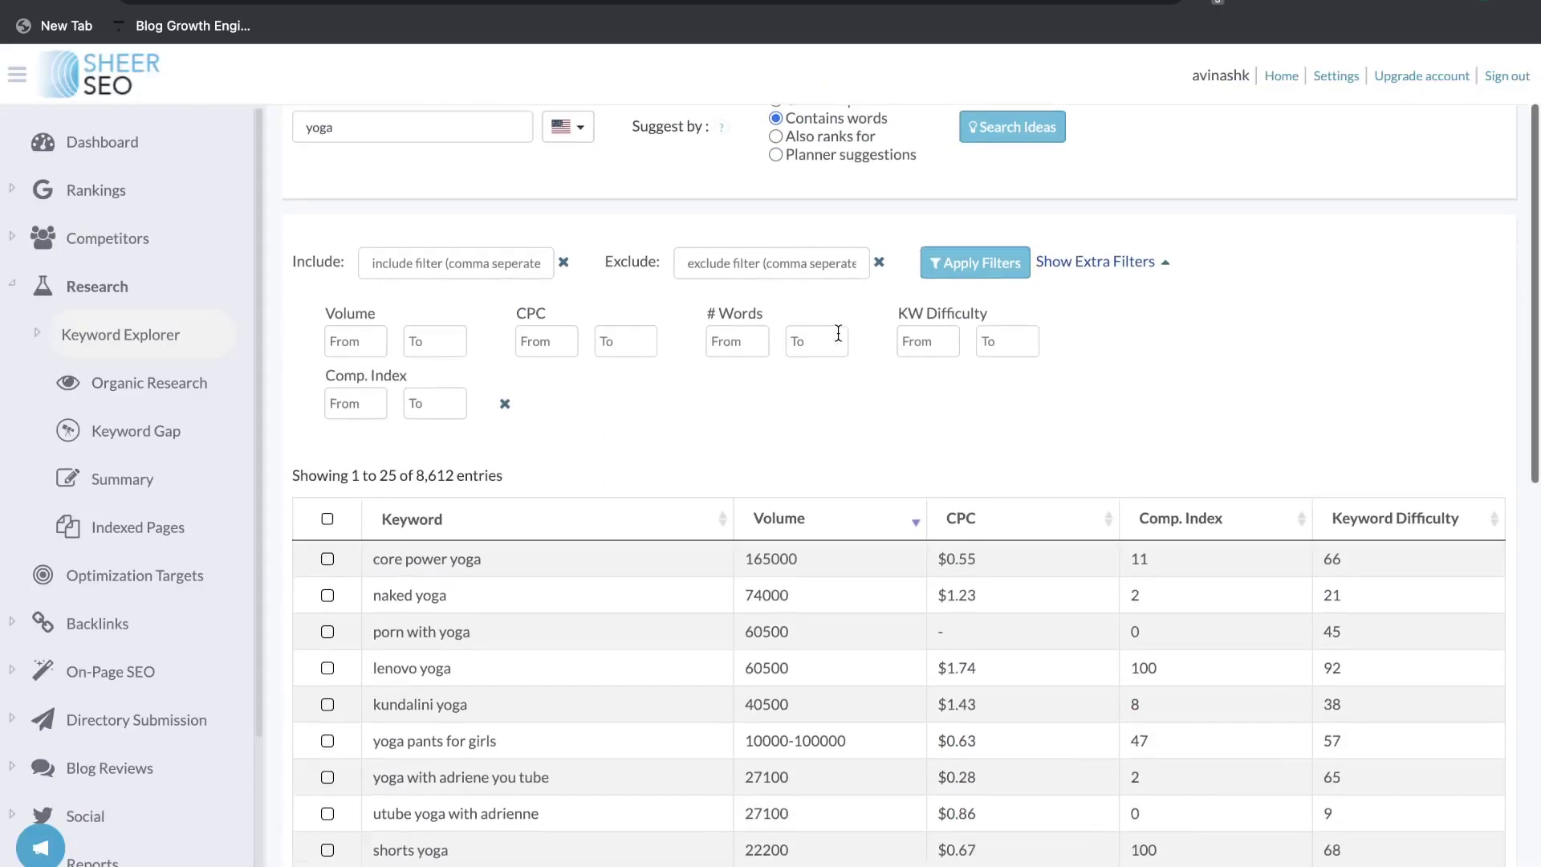
{"action": "scroll", "coordinate": [837, 332], "scroll_direction": "down", "scroll_amount": 5}
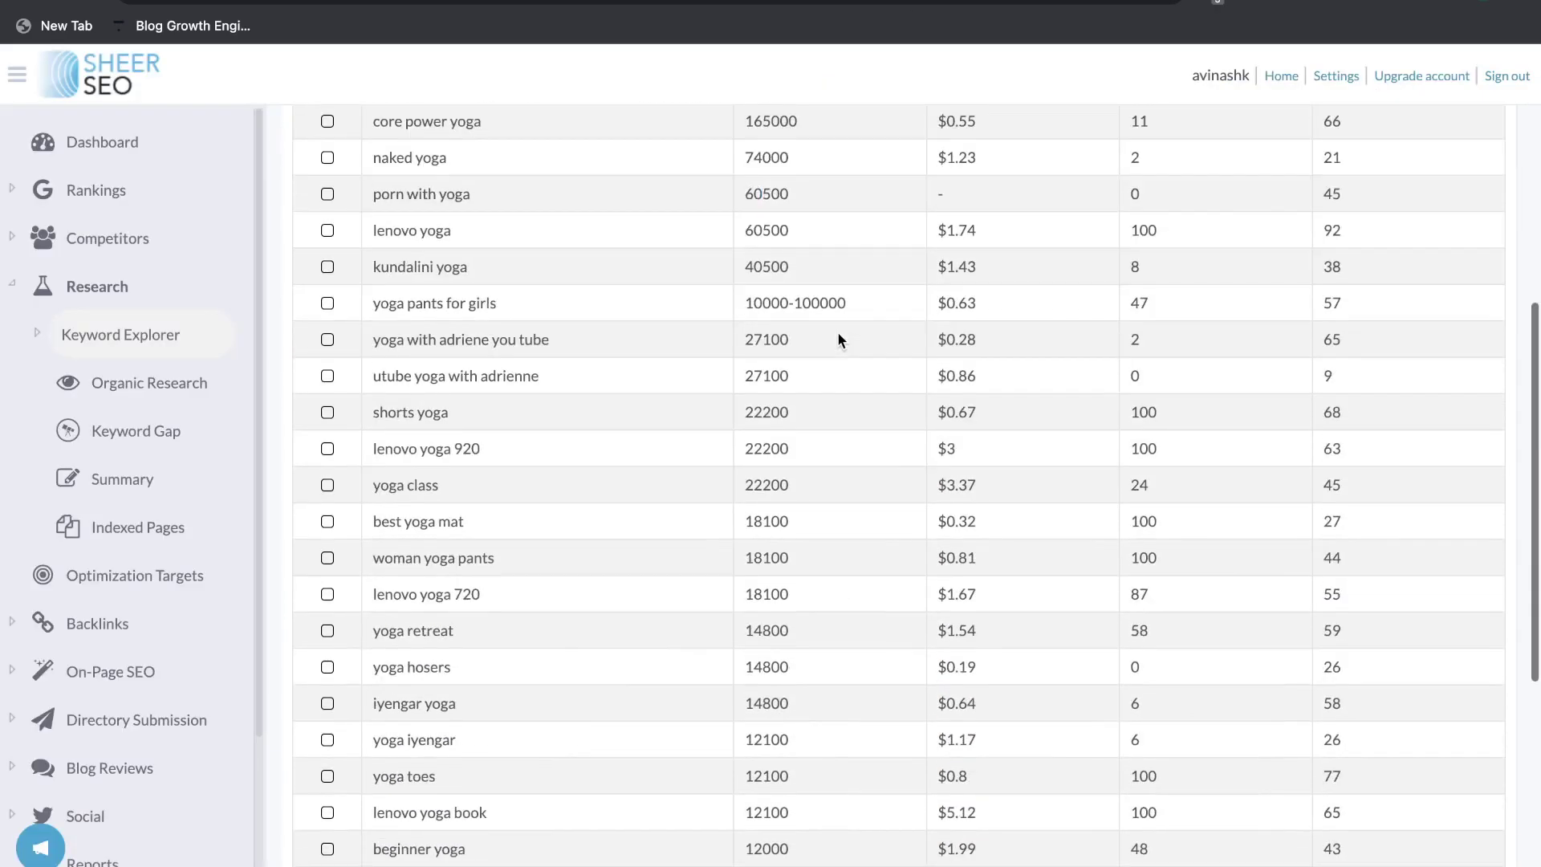
- Review the volume, CPC, competition index and keyword difficulty columns of the "yoga" results together with the filters above them
{"action": "scroll", "coordinate": [838, 332], "scroll_direction": "down", "scroll_amount": 4}
{"action": "scroll", "coordinate": [838, 333], "scroll_direction": "up", "scroll_amount": 9}
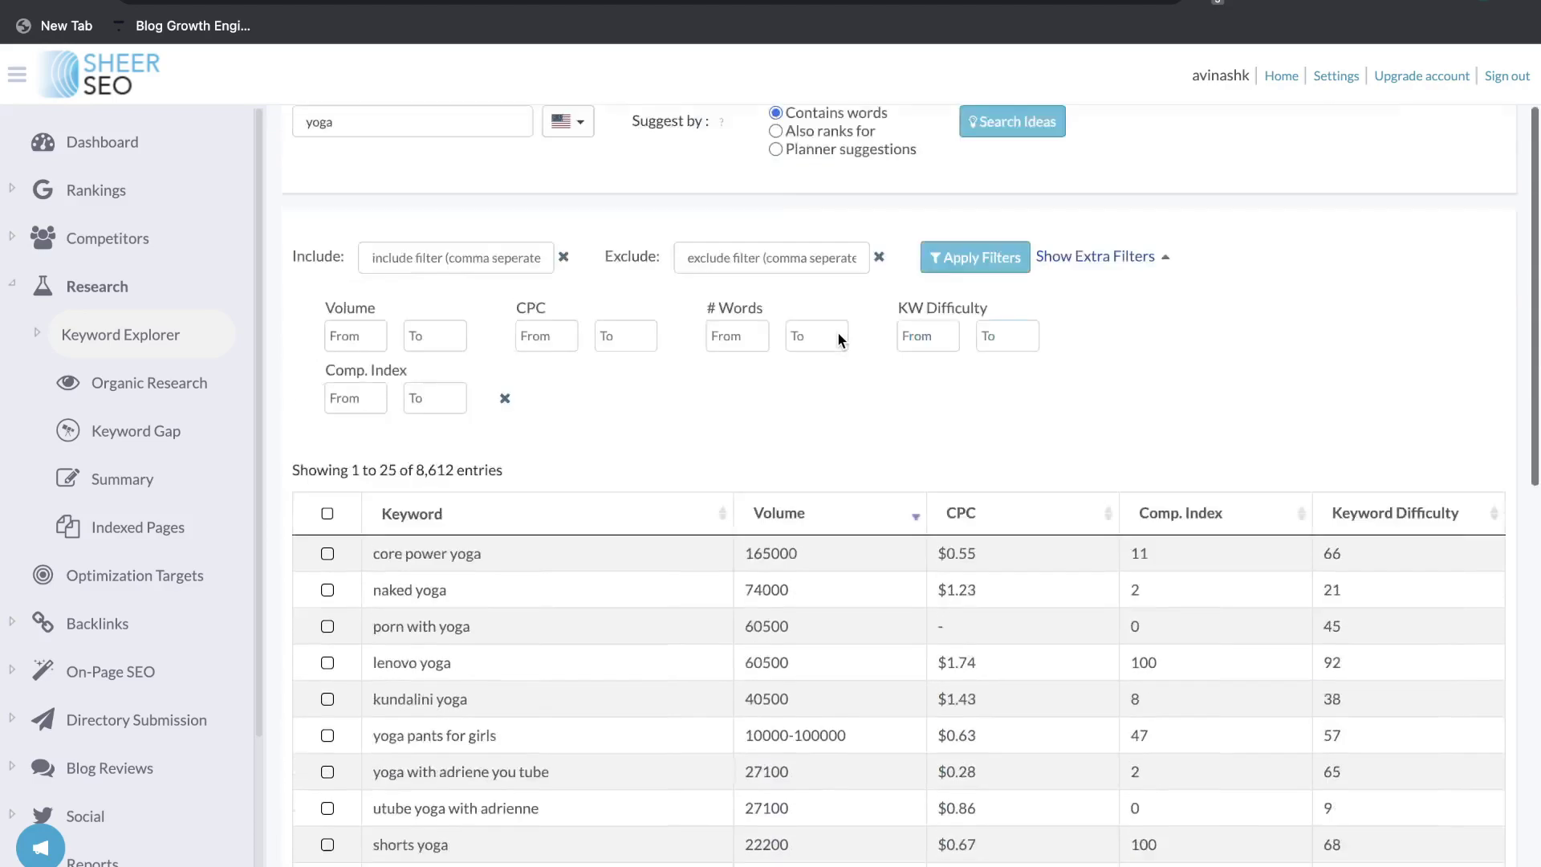
{"action": "scroll", "coordinate": [836, 330], "scroll_direction": "up", "scroll_amount": 2}
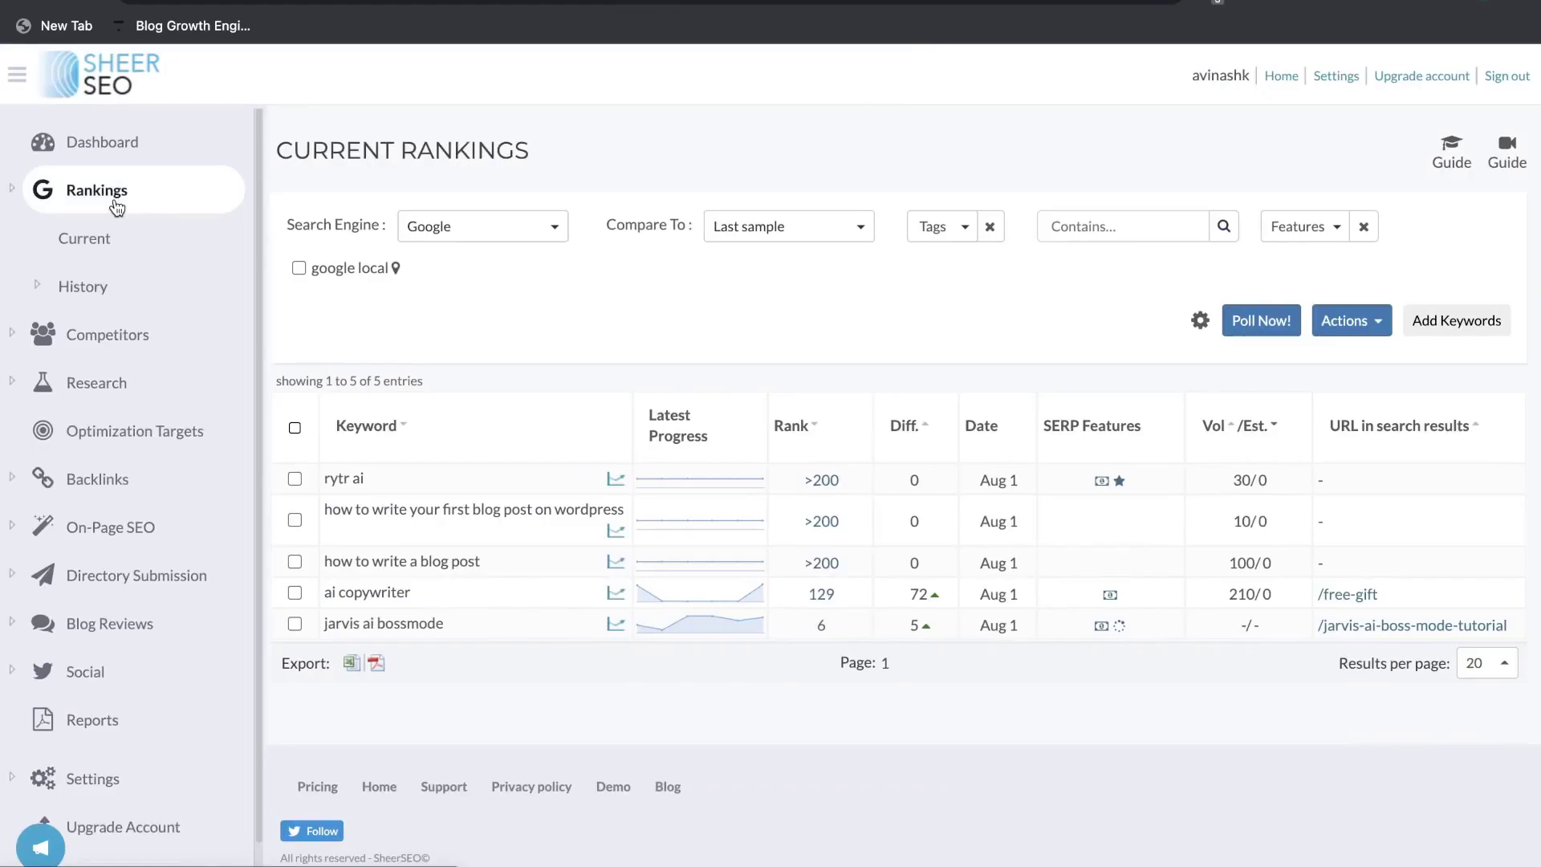
- Open the current rankings and examine the rank, progress and difference of each tracked keyword
{"action": "left_click", "coordinate": [114, 203]}
{"action": "left_click", "coordinate": [114, 203]}
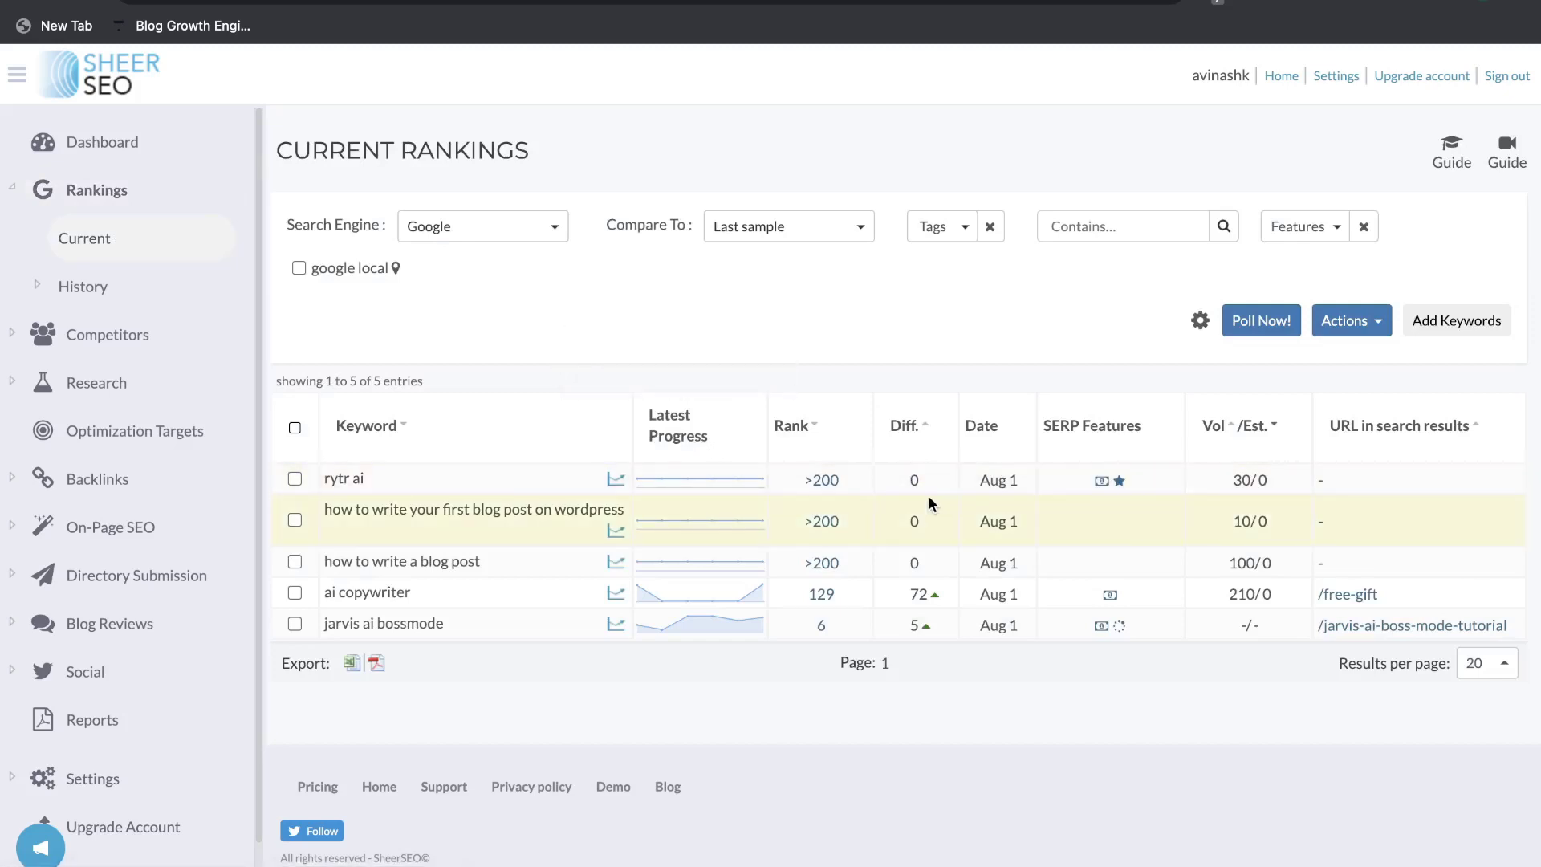
{"action": "mouse_move", "coordinate": [659, 478]}
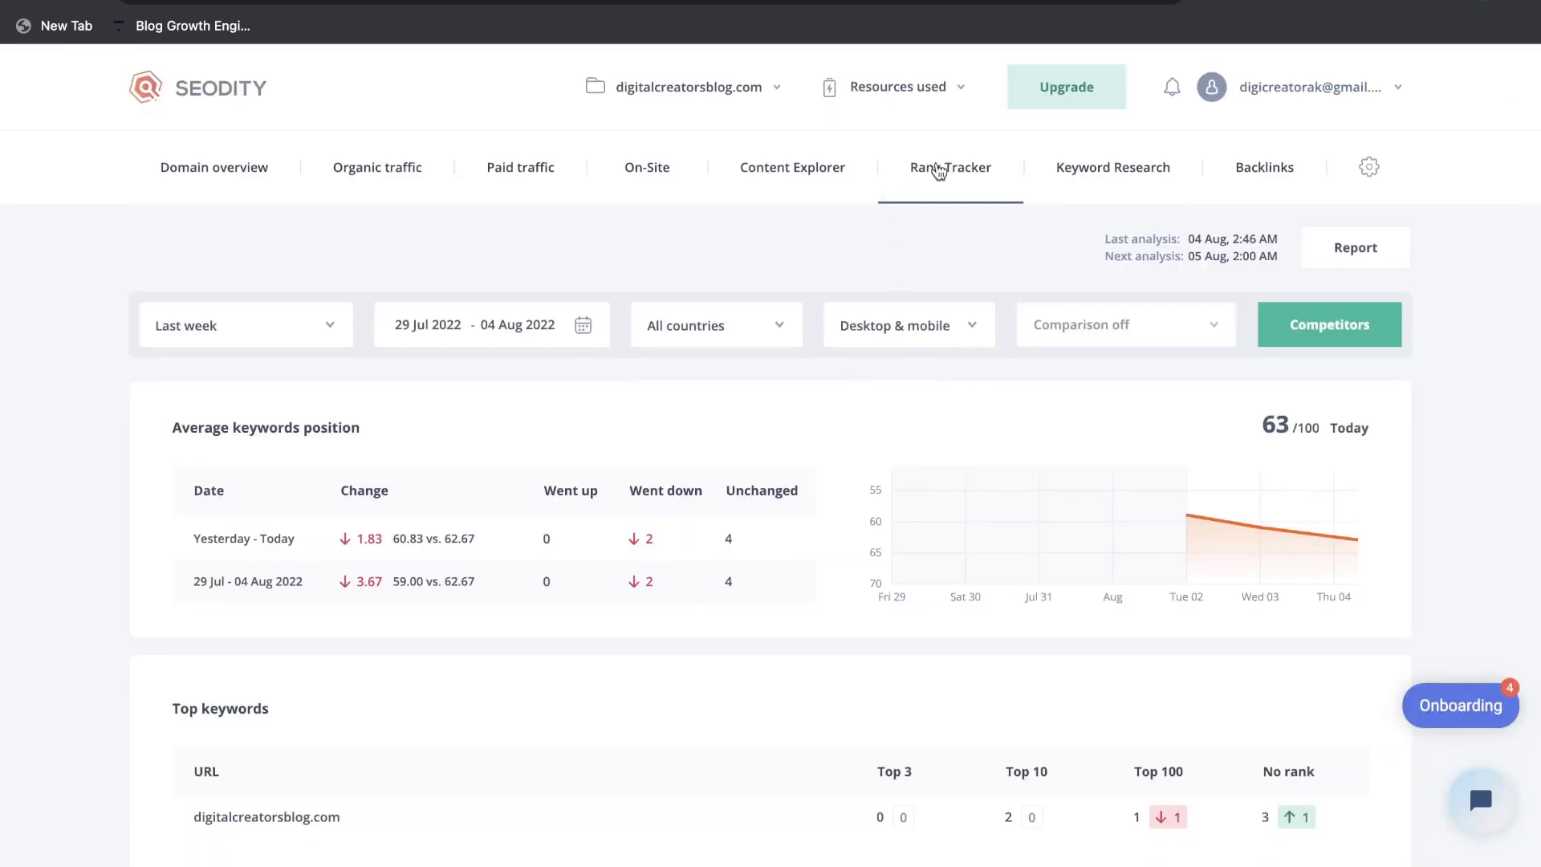
- Switch to Seodity's Rank Tracker and review the average keywords position and top keywords for digitalcreatorsblog.com
{"action": "scroll", "coordinate": [799, 426], "scroll_direction": "down", "scroll_amount": 2}
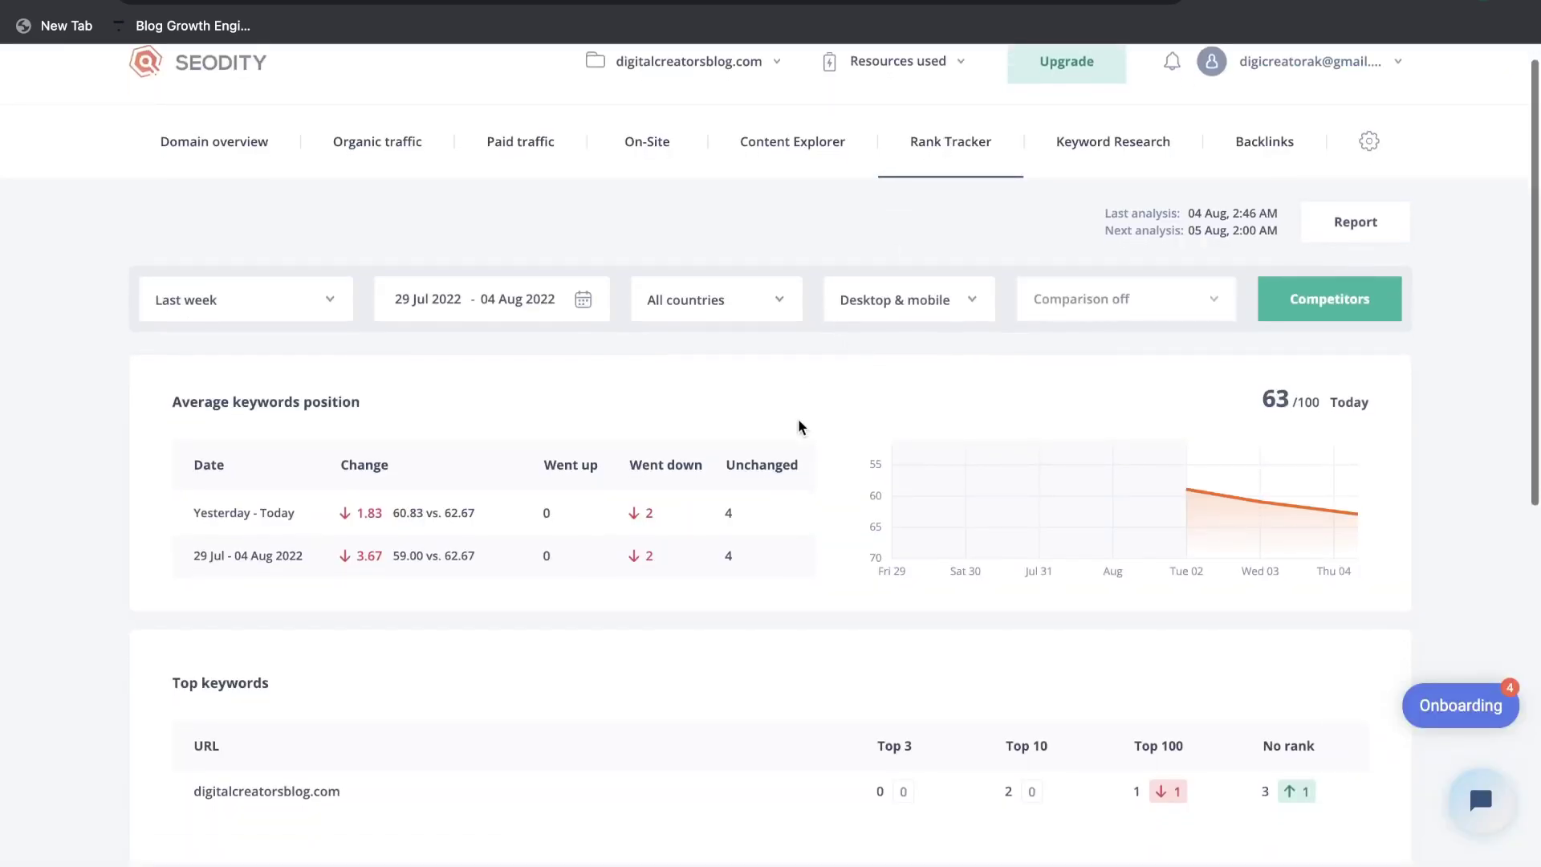
{"action": "scroll", "coordinate": [798, 426], "scroll_direction": "down", "scroll_amount": 2}
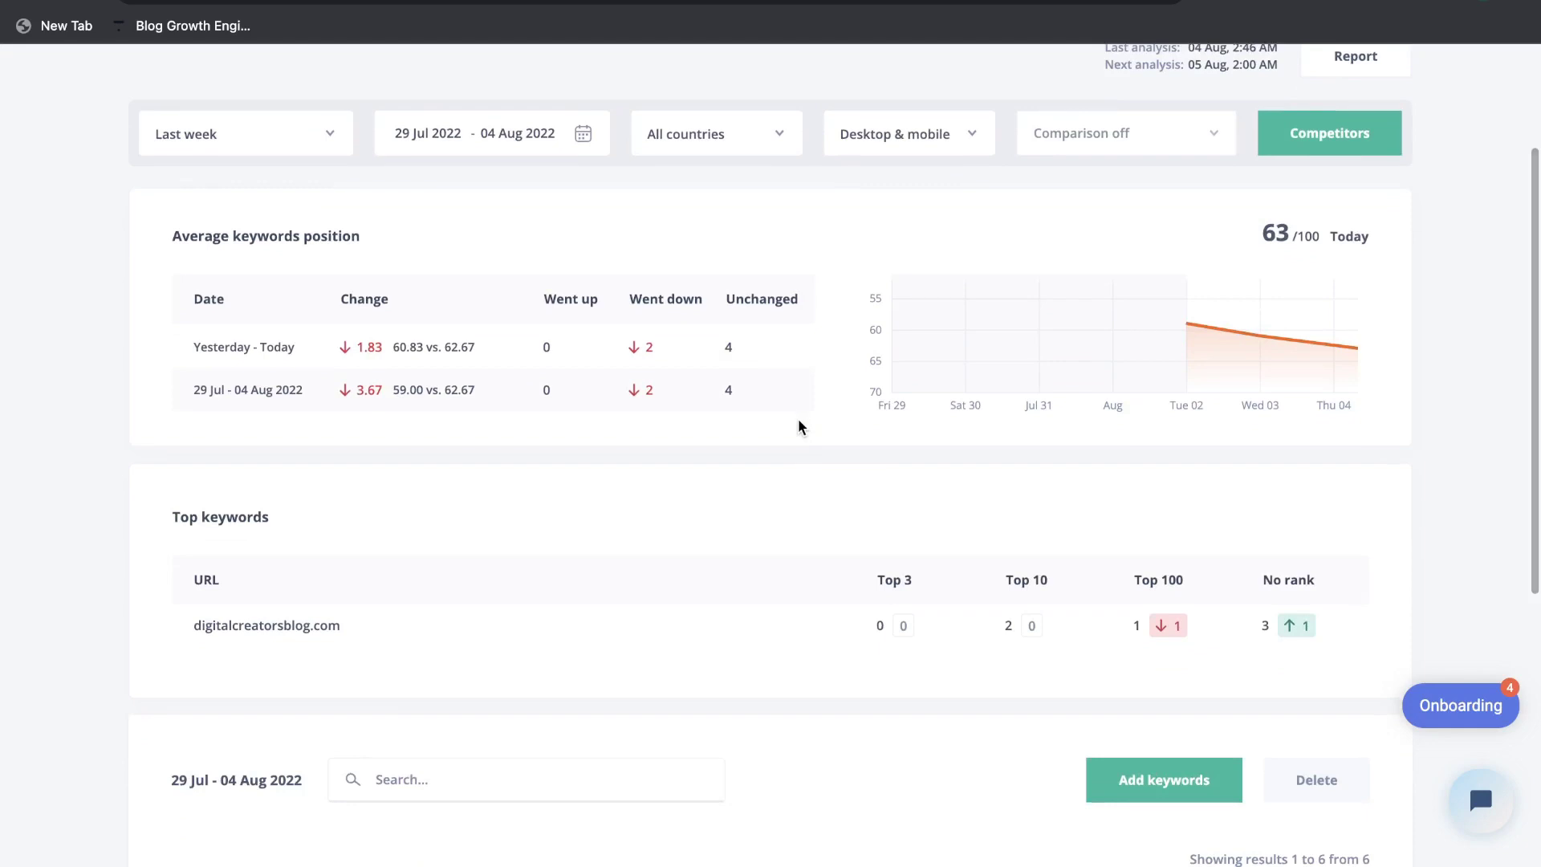
{"action": "scroll", "coordinate": [799, 426], "scroll_direction": "down", "scroll_amount": 2}
{"action": "scroll", "coordinate": [798, 426], "scroll_direction": "down", "scroll_amount": 1}
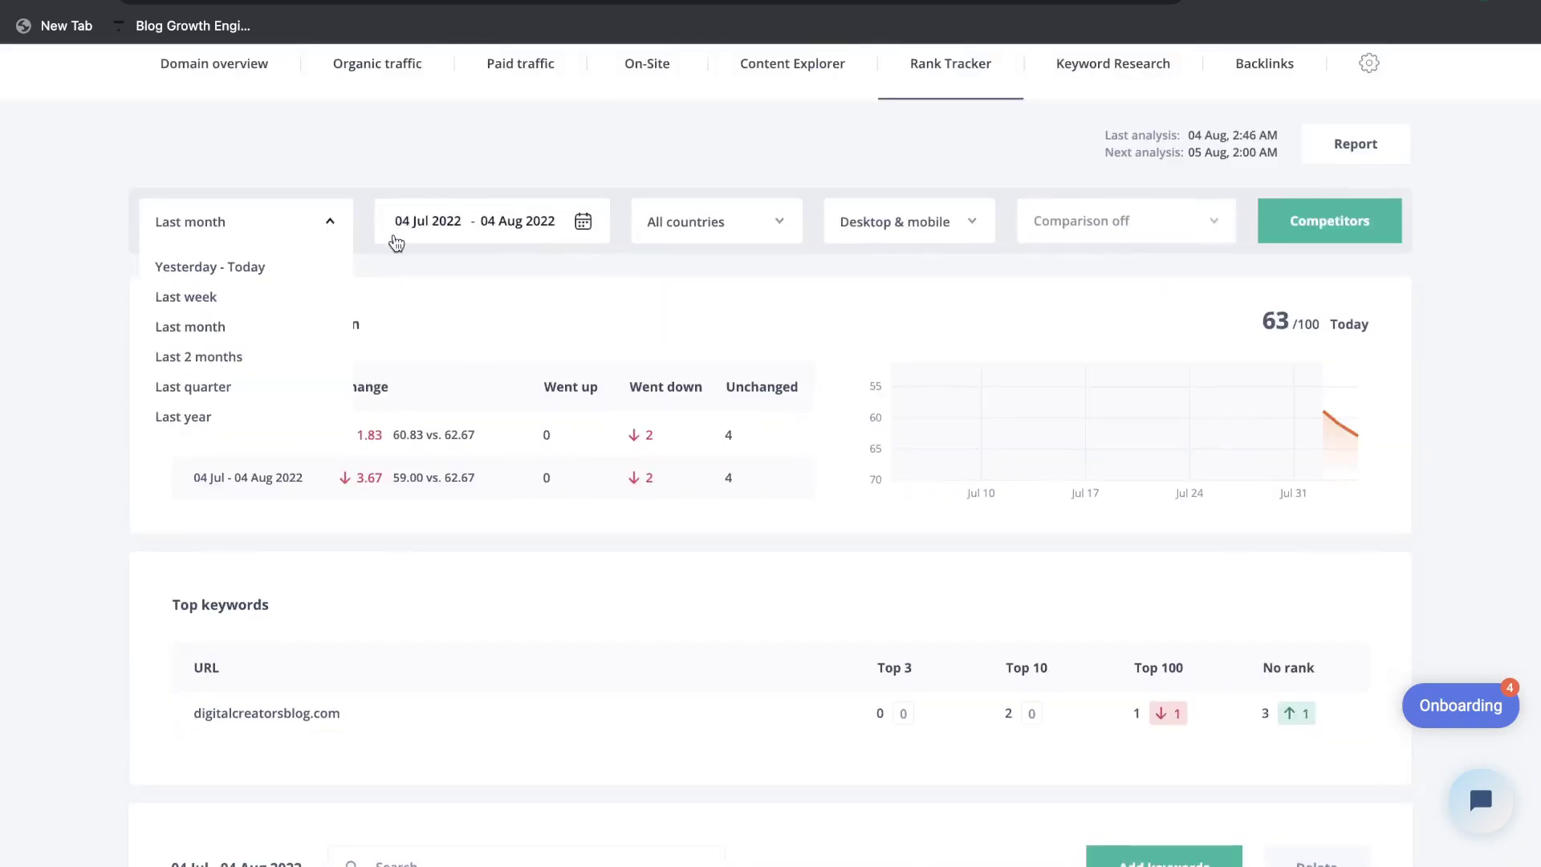
- Examine the Rank Tracker's reporting period options, from Yesterday - Today to Last year
{"action": "scroll", "coordinate": [401, 245], "scroll_direction": "up", "scroll_amount": 1}
{"action": "left_click", "coordinate": [337, 297]}
{"action": "left_click", "coordinate": [334, 295]}
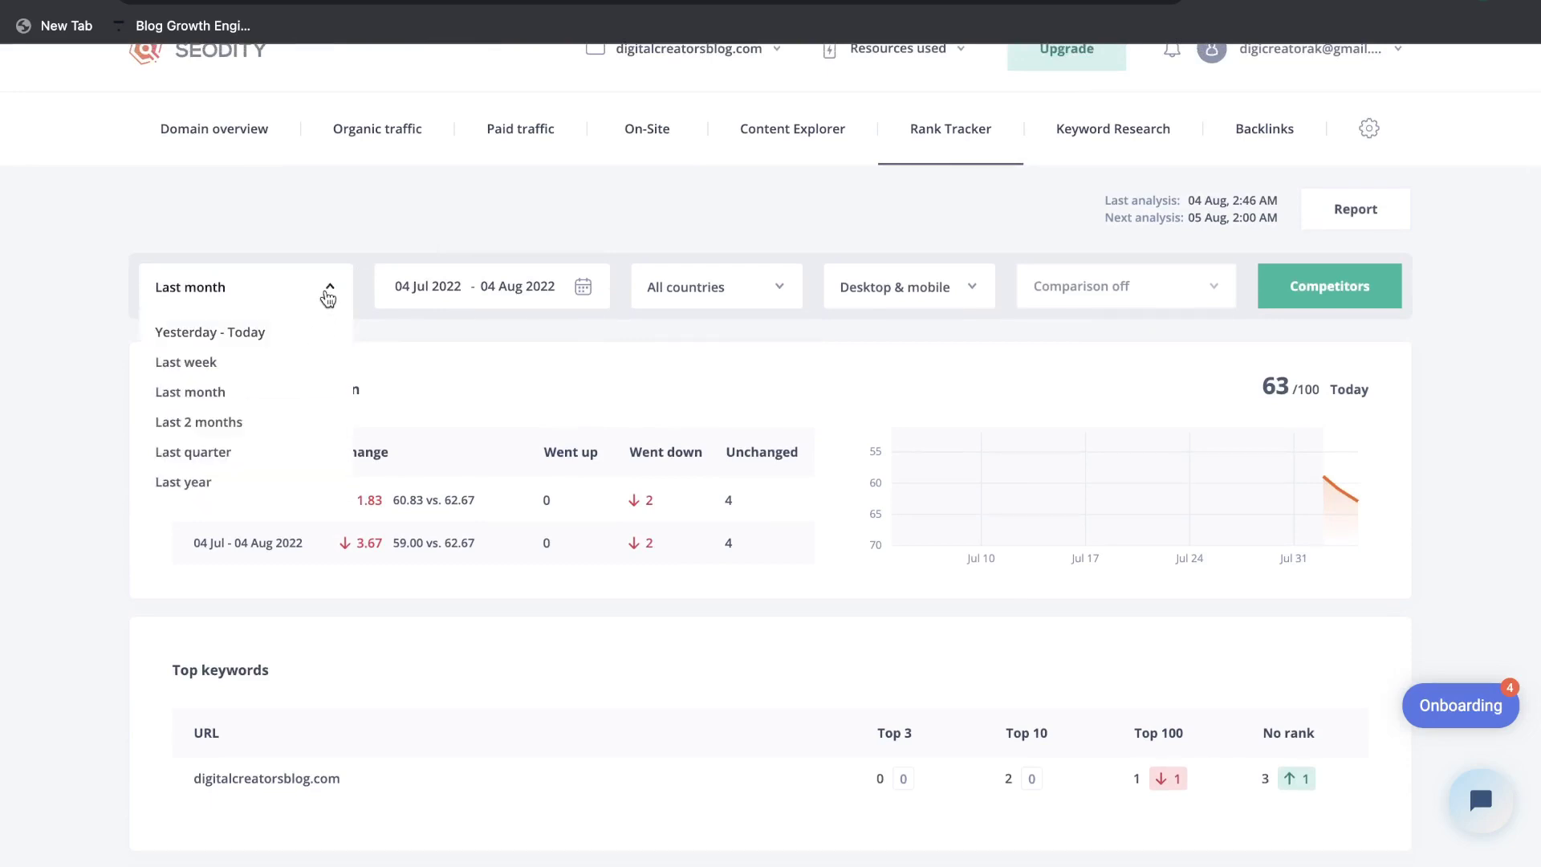
{"action": "left_click", "coordinate": [328, 298]}
{"action": "left_click", "coordinate": [328, 296]}
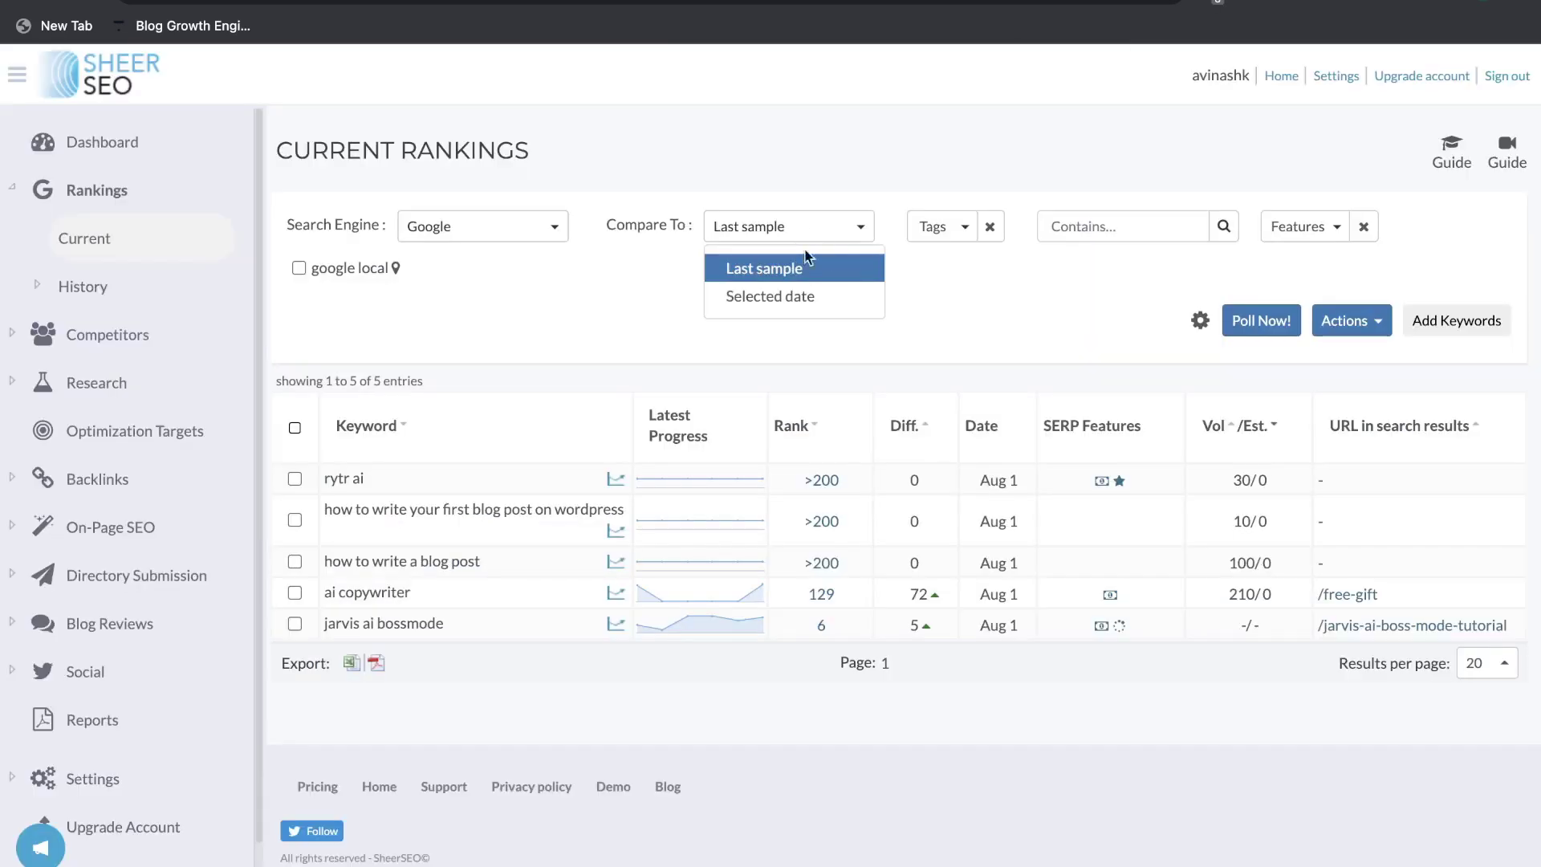
- Switch to SheerSEO, inspect the comparison and search engine options for current rankings, and view the dashboard's Average Google Rank graph
{"action": "left_click", "coordinate": [803, 299]}
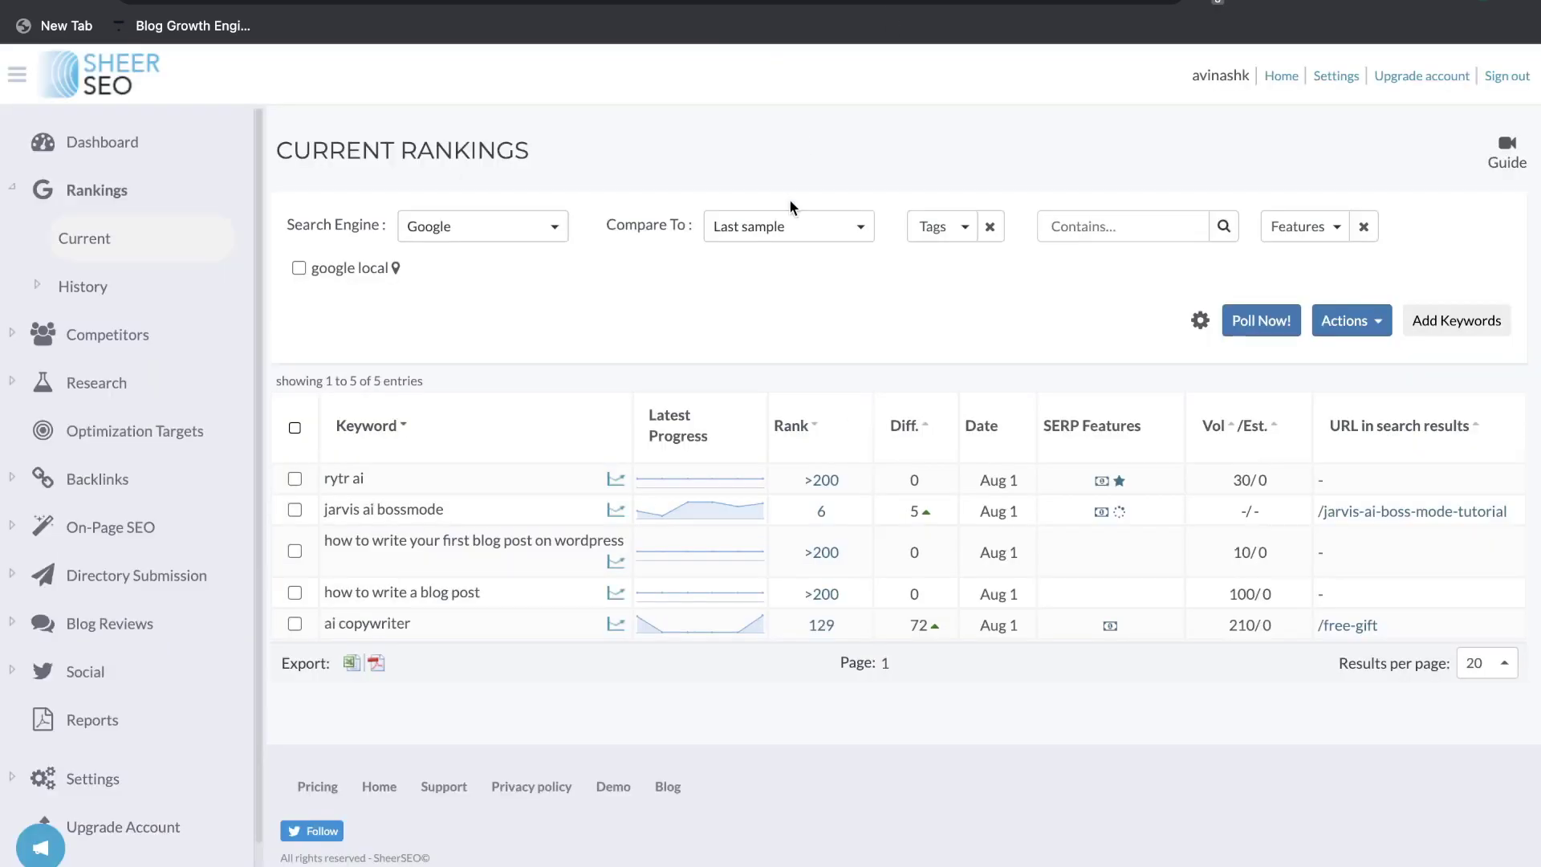
{"action": "left_click", "coordinate": [548, 235]}
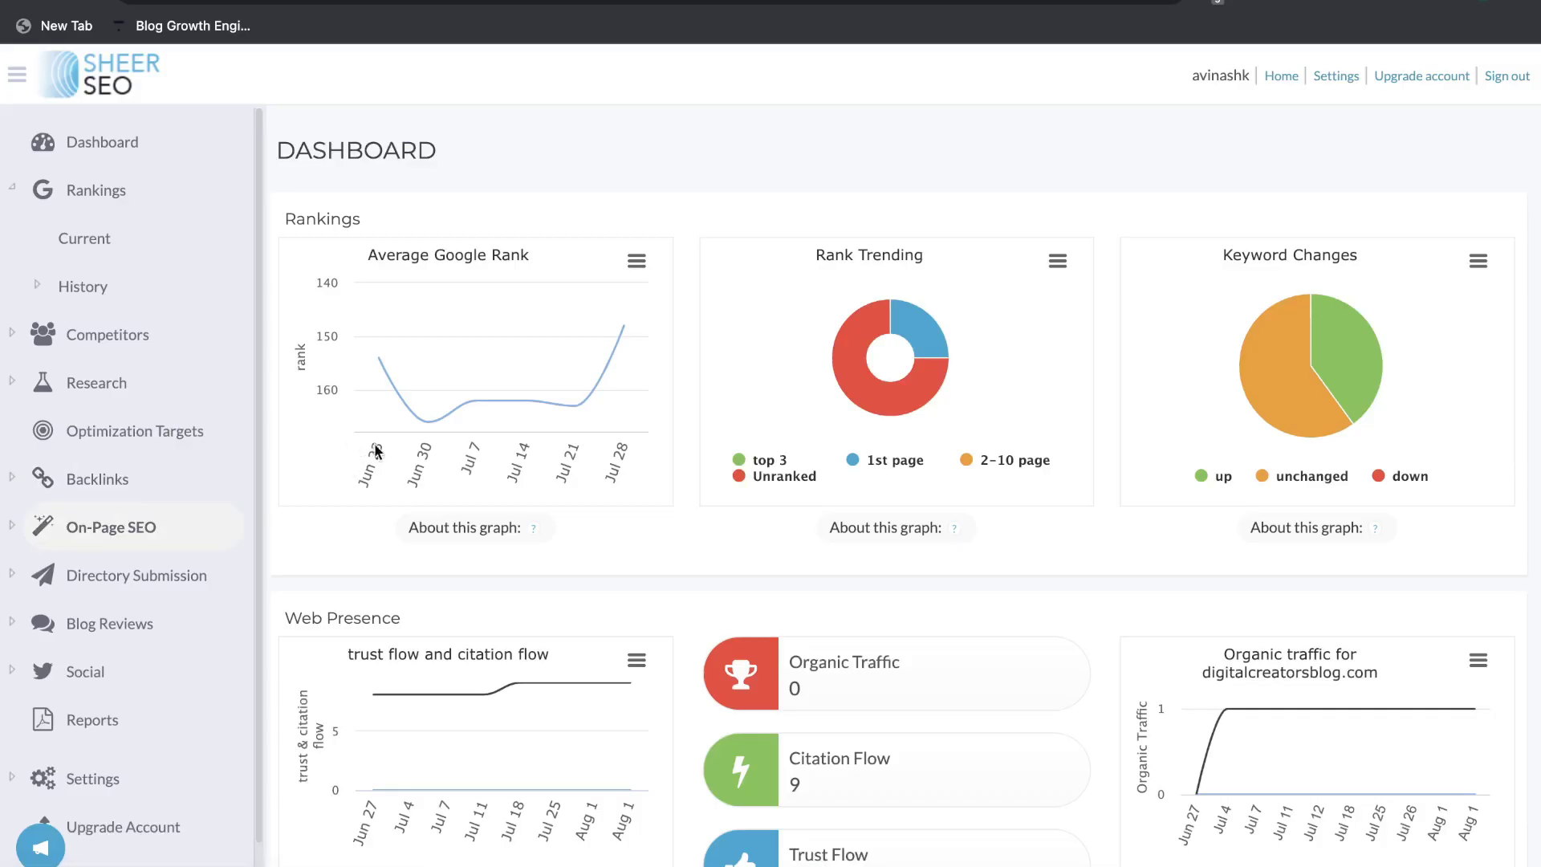
{"action": "mouse_move", "coordinate": [357, 431]}
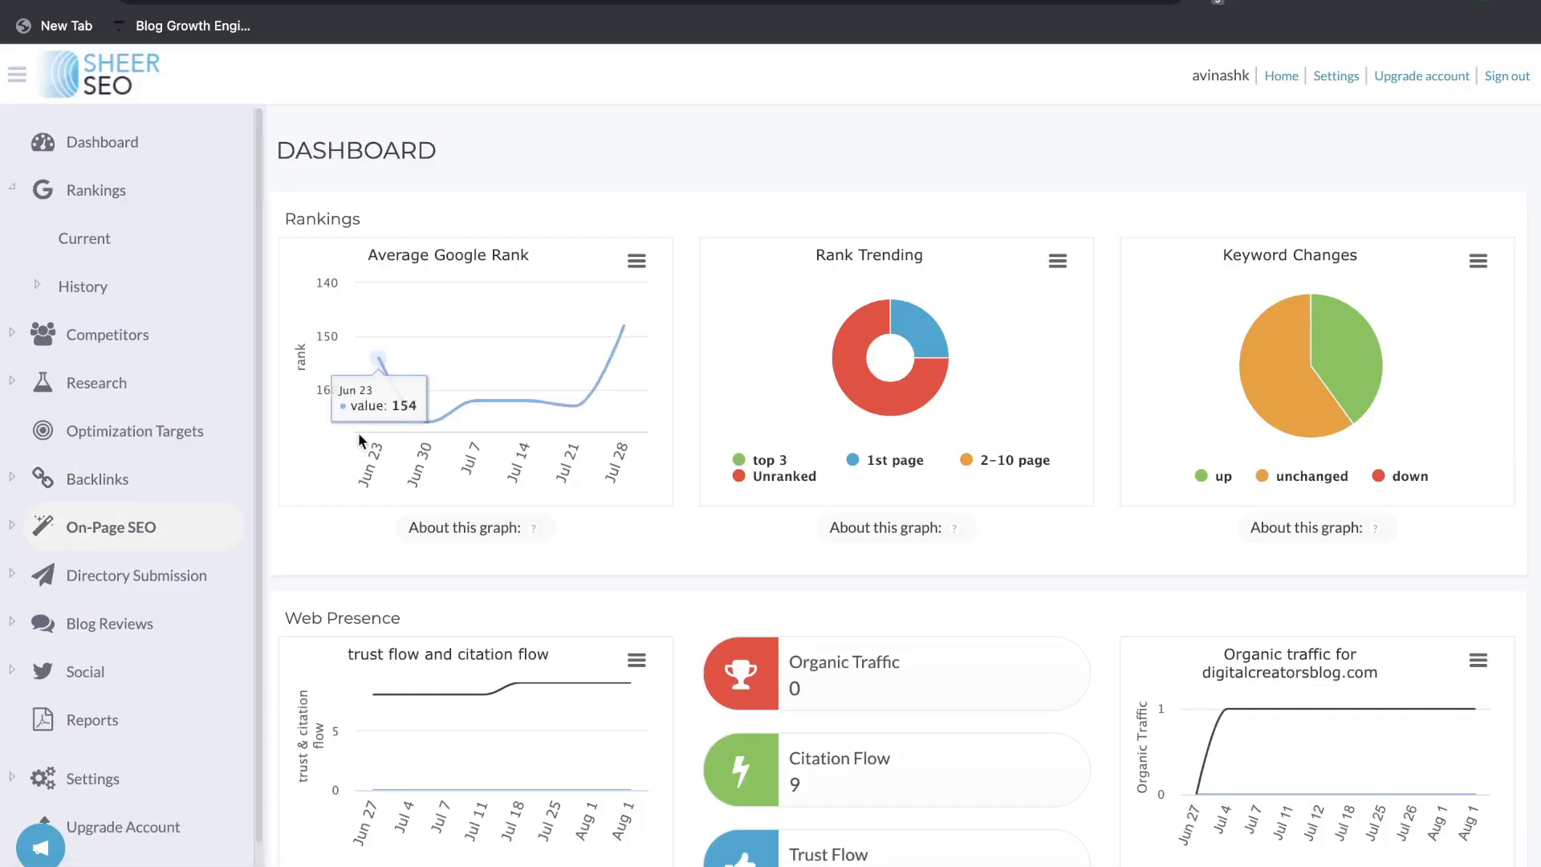
- Open the on-page Site Audit overview and review its issue distribution, health progress, crawled pages and HTTP code charts
{"action": "left_click", "coordinate": [172, 536]}
{"action": "scroll", "coordinate": [172, 539], "scroll_direction": "down", "scroll_amount": 2}
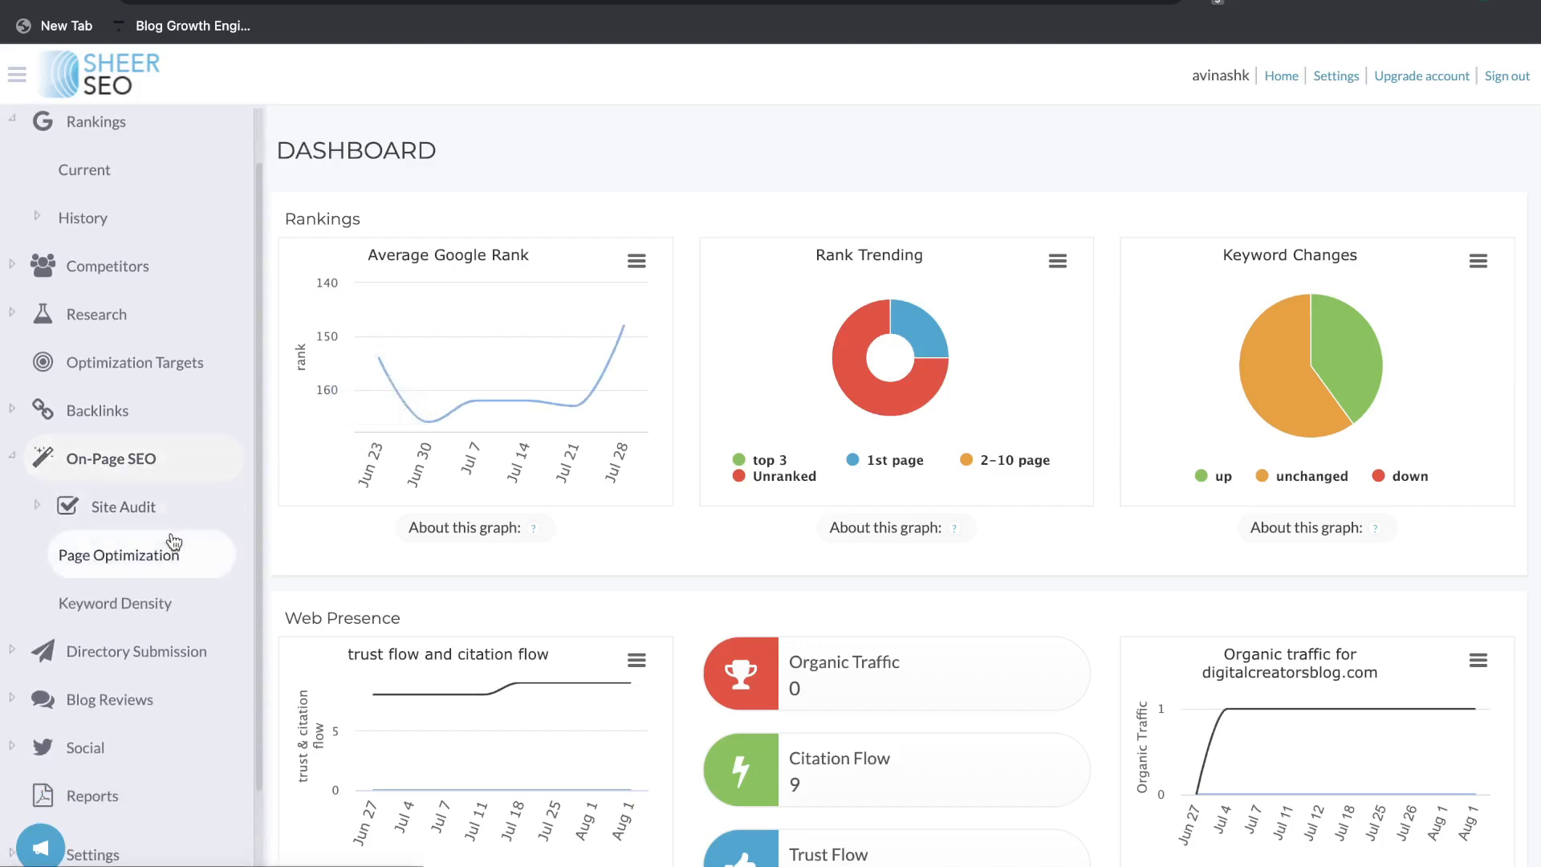
{"action": "scroll", "coordinate": [141, 479], "scroll_direction": "down", "scroll_amount": 1}
{"action": "left_click", "coordinate": [142, 474]}
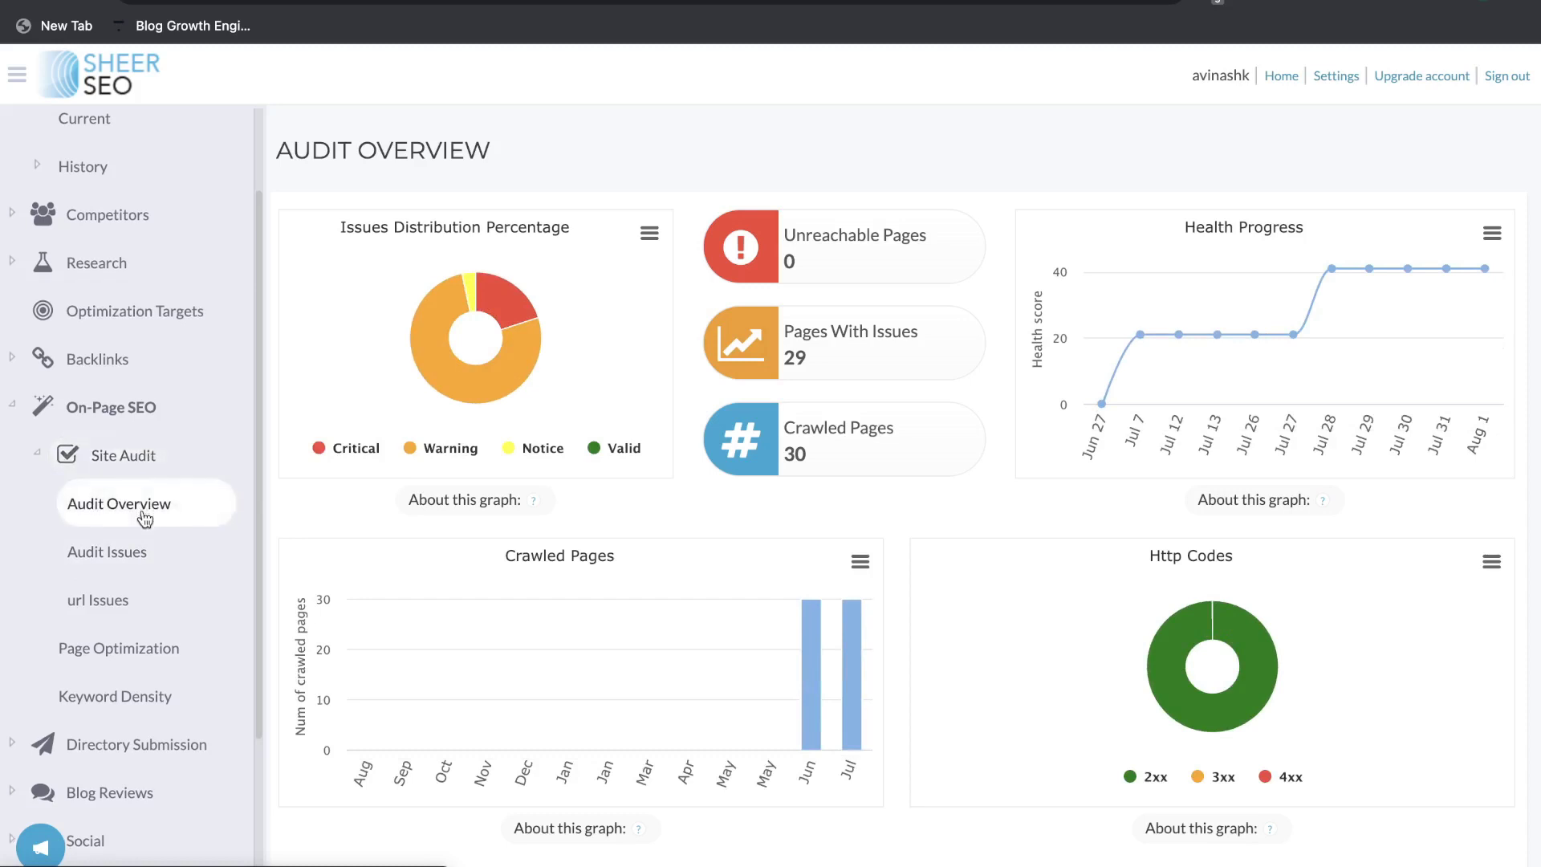
{"action": "scroll", "coordinate": [96, 509], "scroll_direction": "down", "scroll_amount": 1}
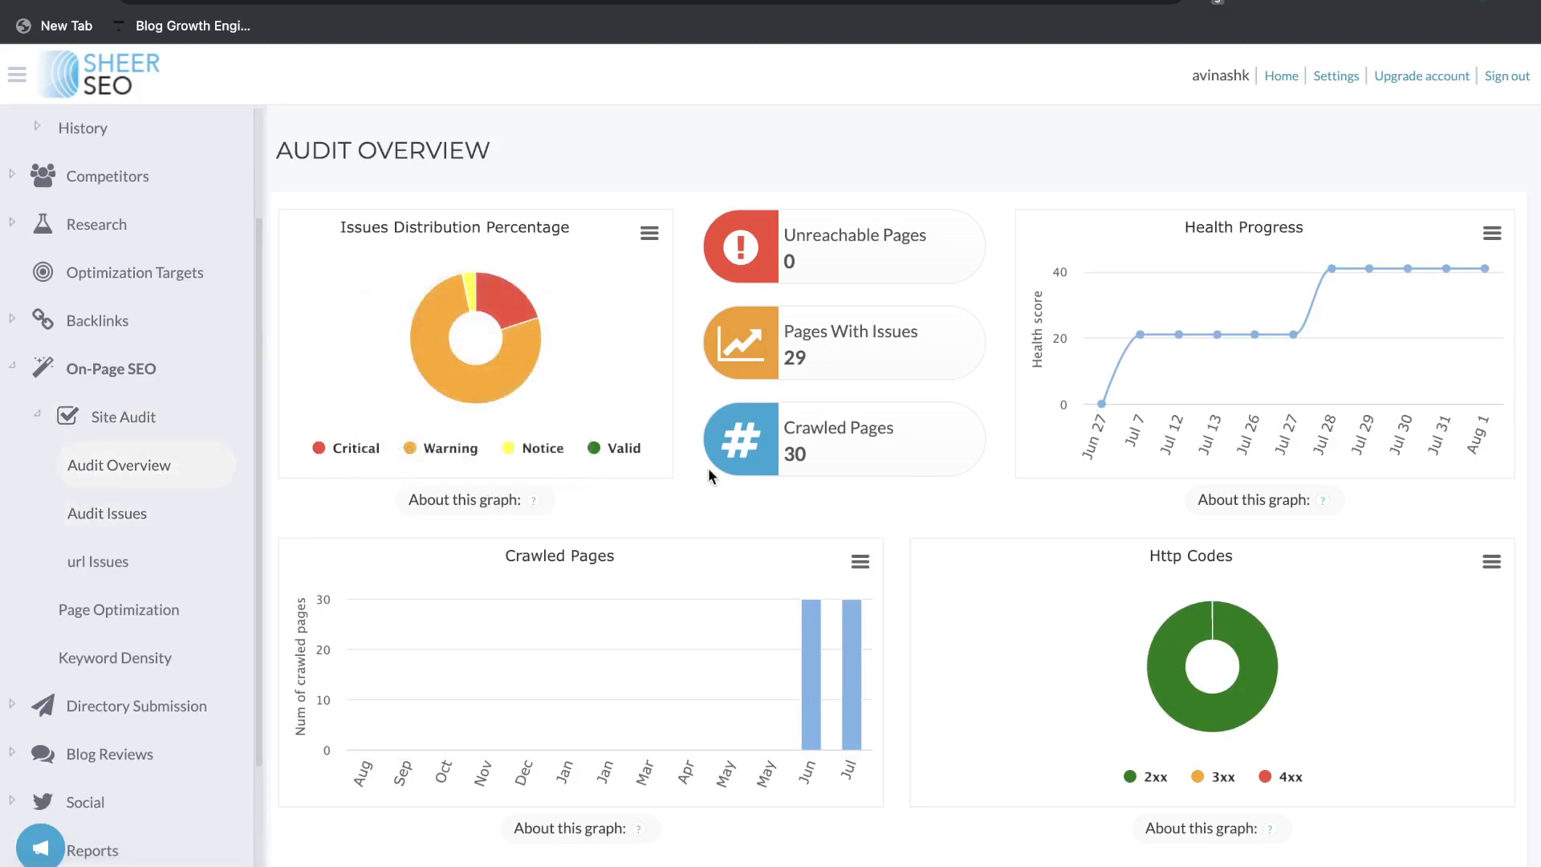
{"action": "scroll", "coordinate": [709, 476], "scroll_direction": "down", "scroll_amount": 1}
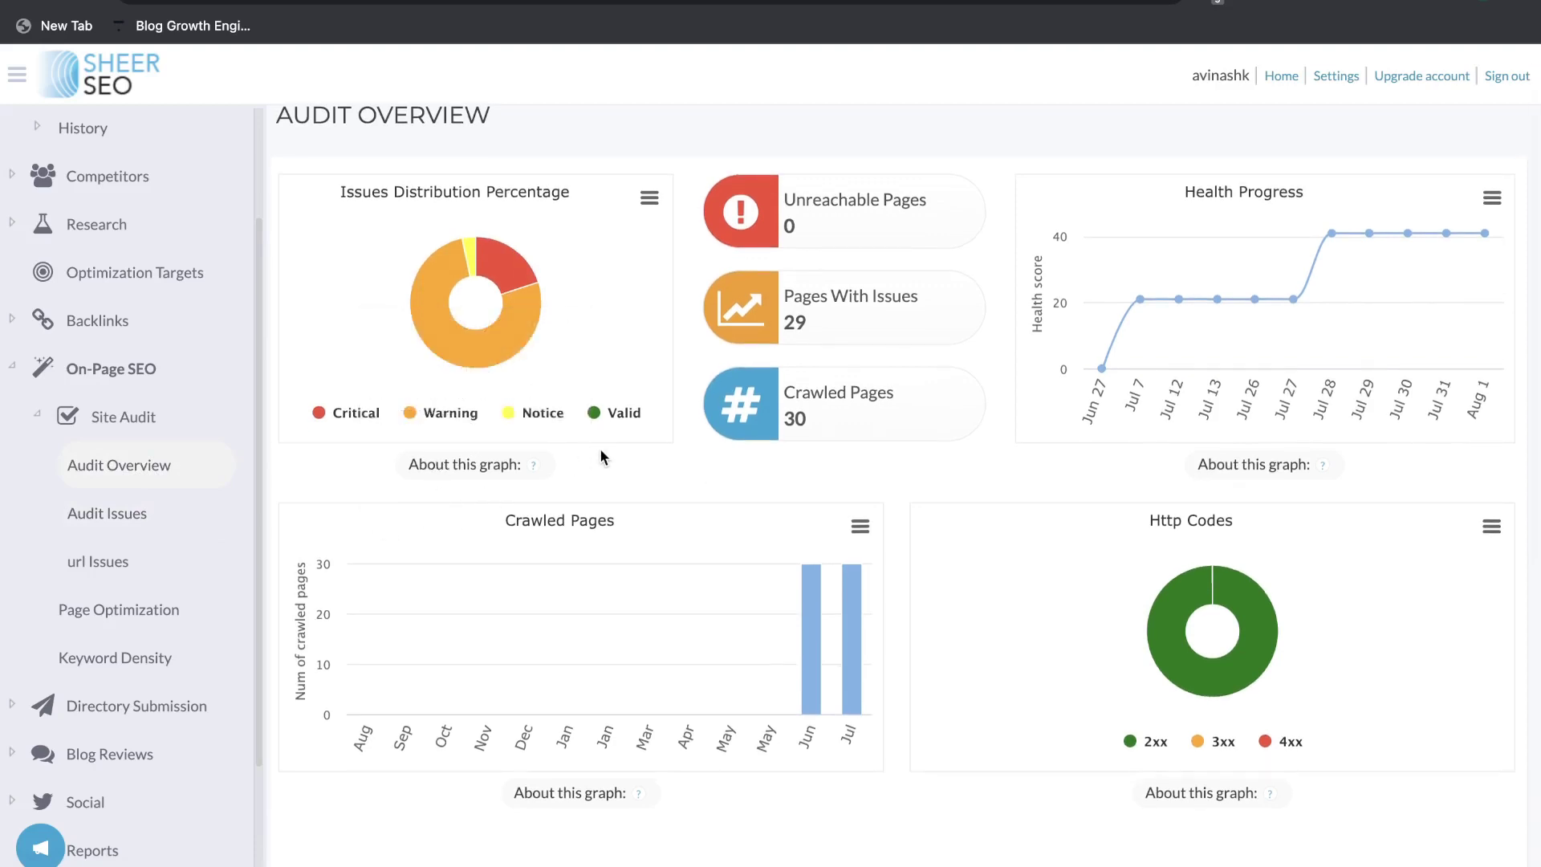
- Review the Page Optimization report for "jarvis ai bossmode" and the single, double and triple word charts under Keyword Density
{"action": "left_click", "coordinate": [113, 611]}
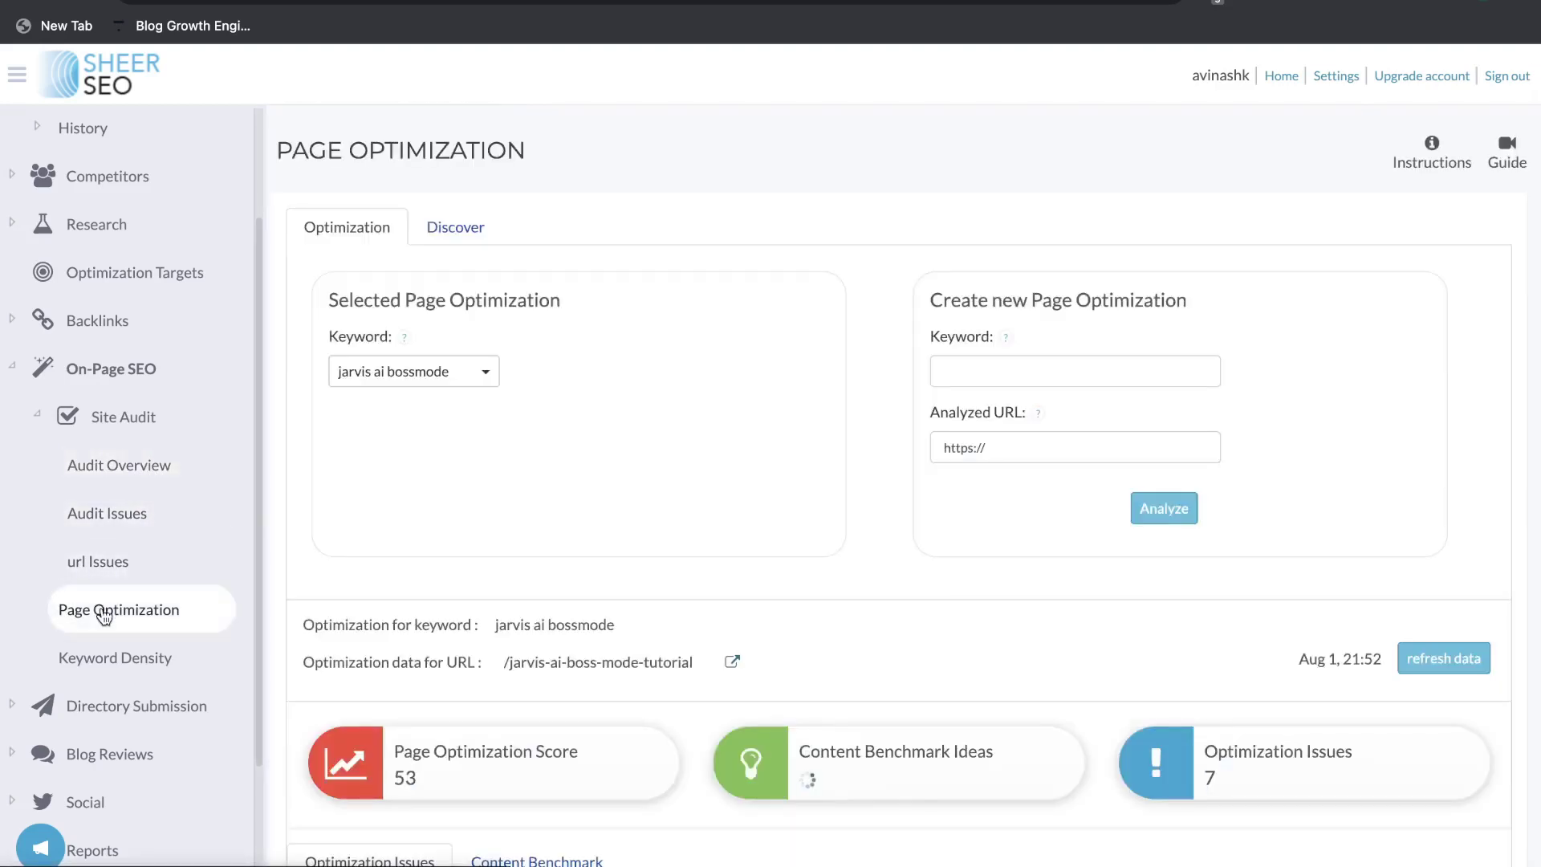
{"action": "scroll", "coordinate": [385, 566], "scroll_direction": "down", "scroll_amount": 1}
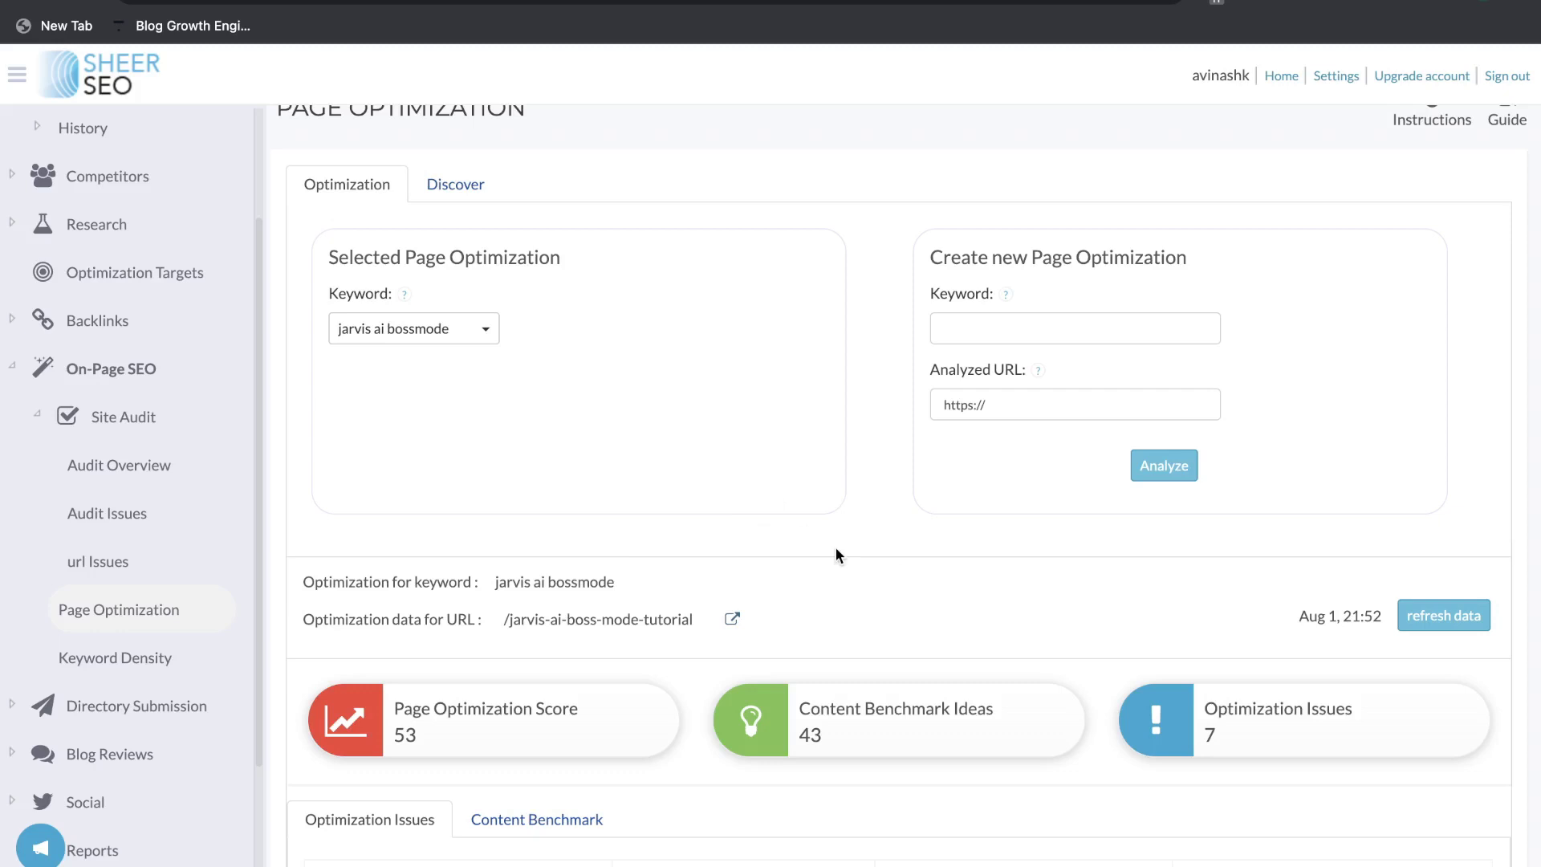
{"action": "scroll", "coordinate": [708, 480], "scroll_direction": "down", "scroll_amount": 3}
{"action": "left_click", "coordinate": [125, 657]}
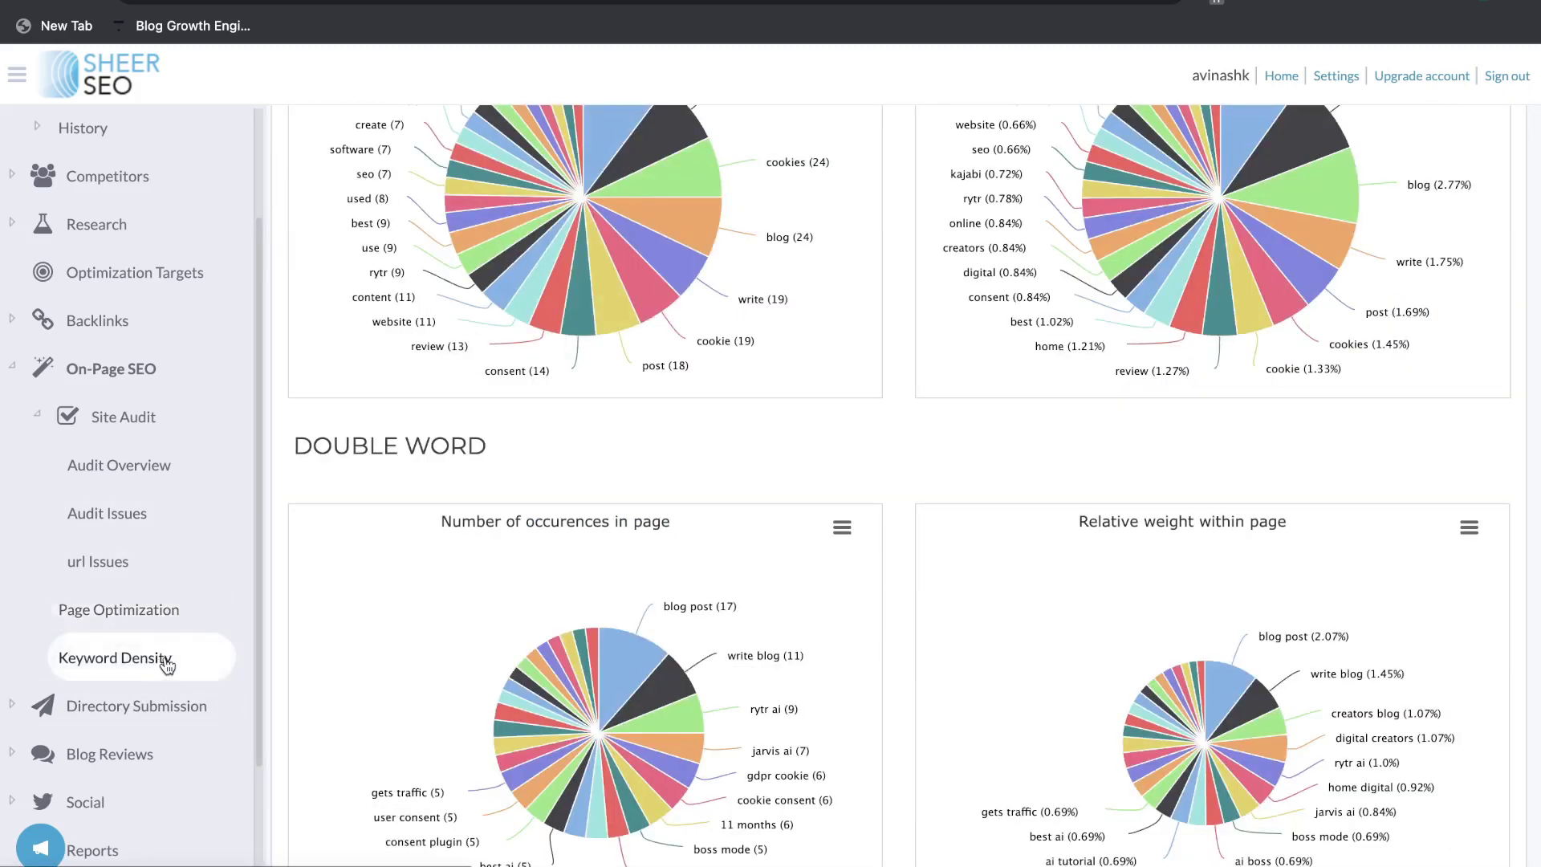
{"action": "scroll", "coordinate": [458, 518], "scroll_direction": "down", "scroll_amount": 7}
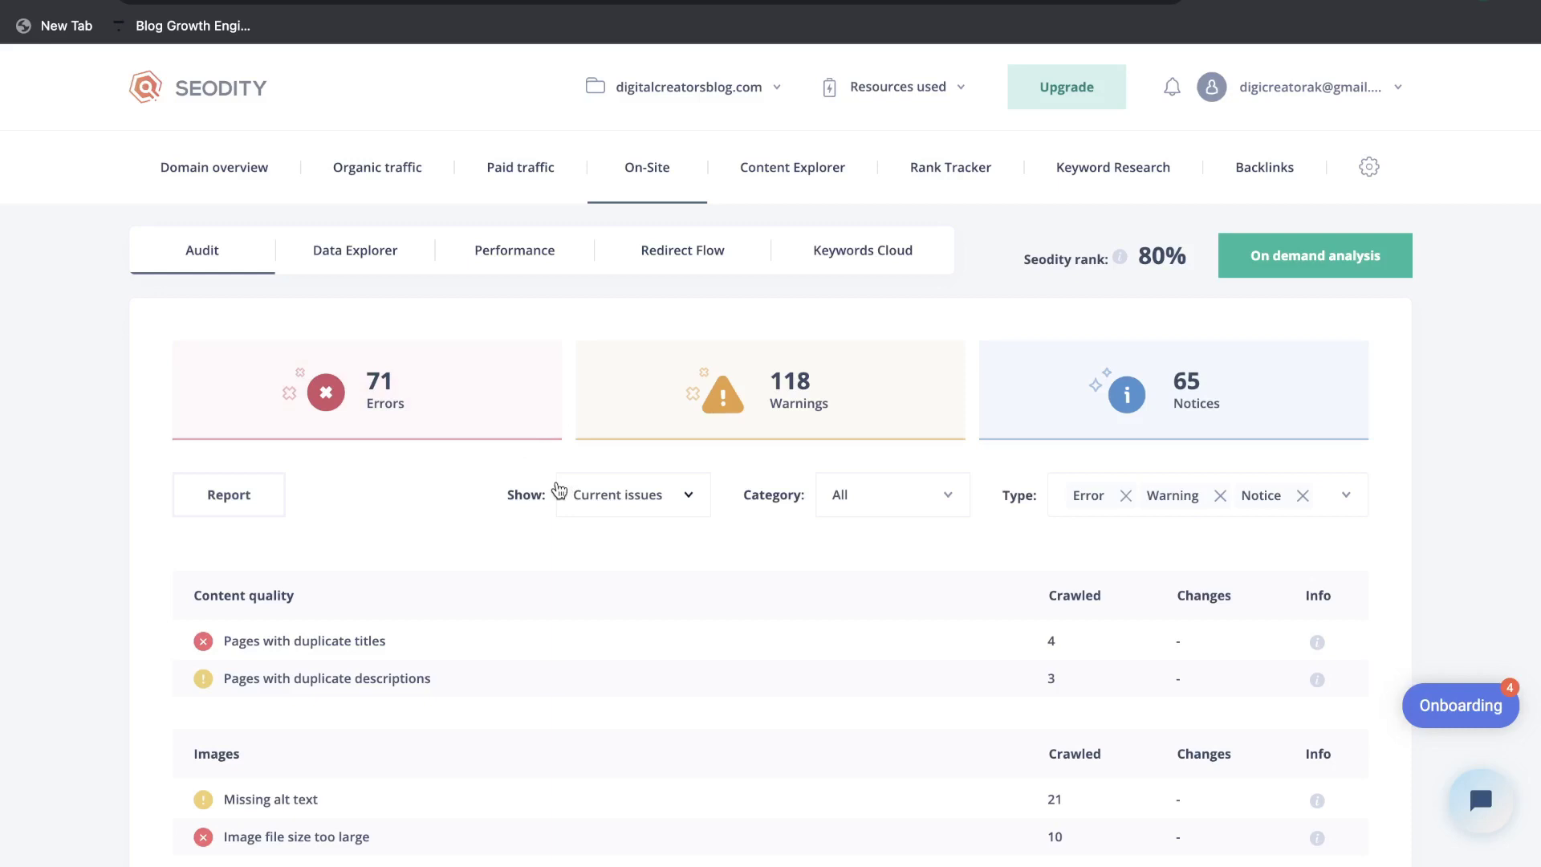
- Switch to Seodity's On-Site section and look through its Audit, Data Explorer, Performance, Redirect Flow and Keywords Cloud reports
{"action": "scroll", "coordinate": [659, 393], "scroll_direction": "down", "scroll_amount": 1}
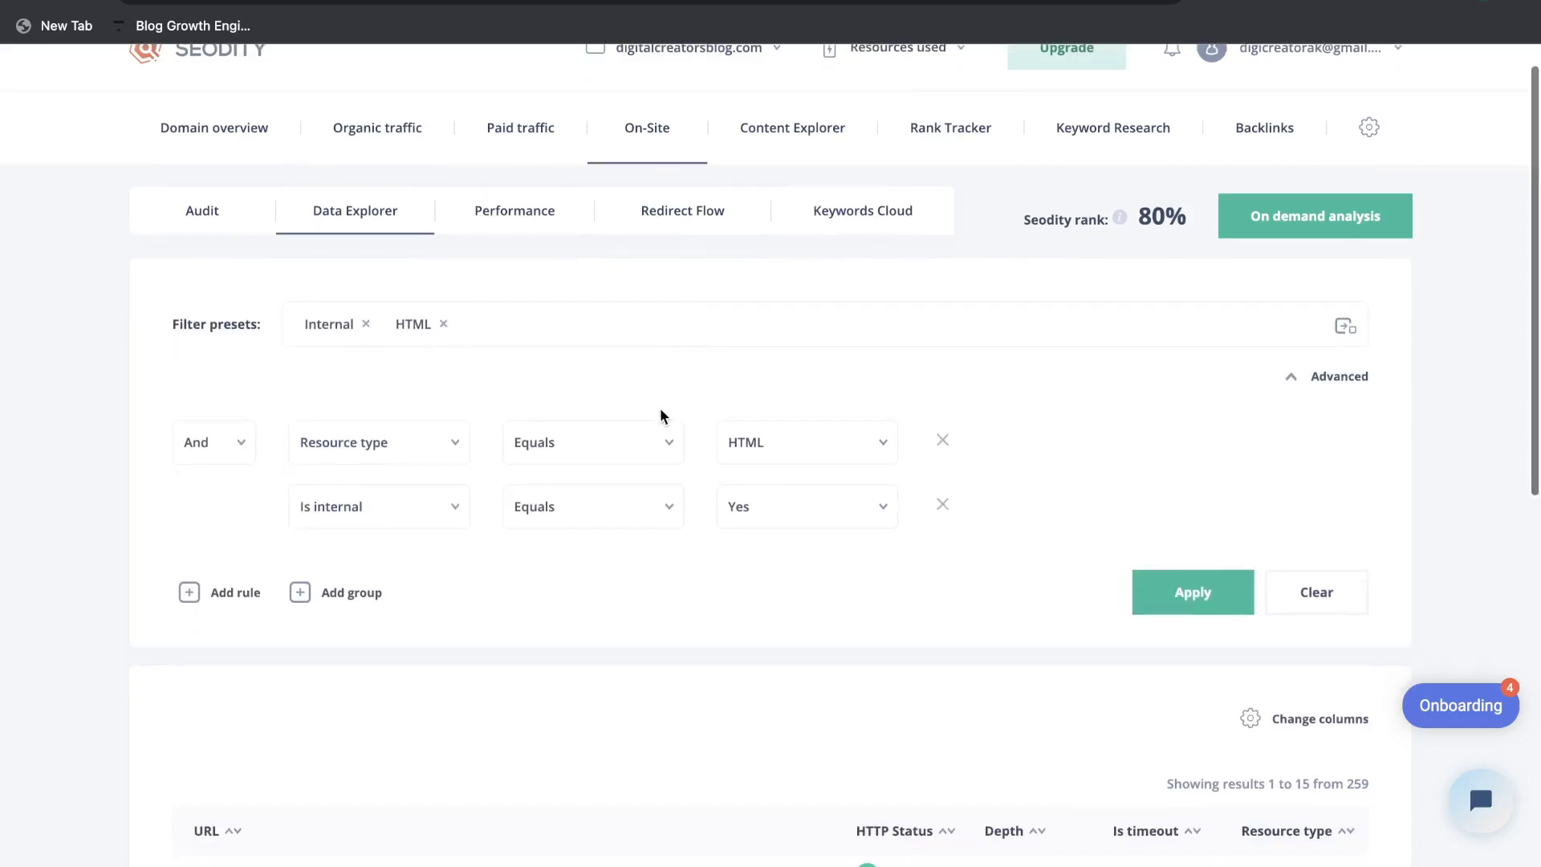
{"action": "left_click", "coordinate": [549, 228]}
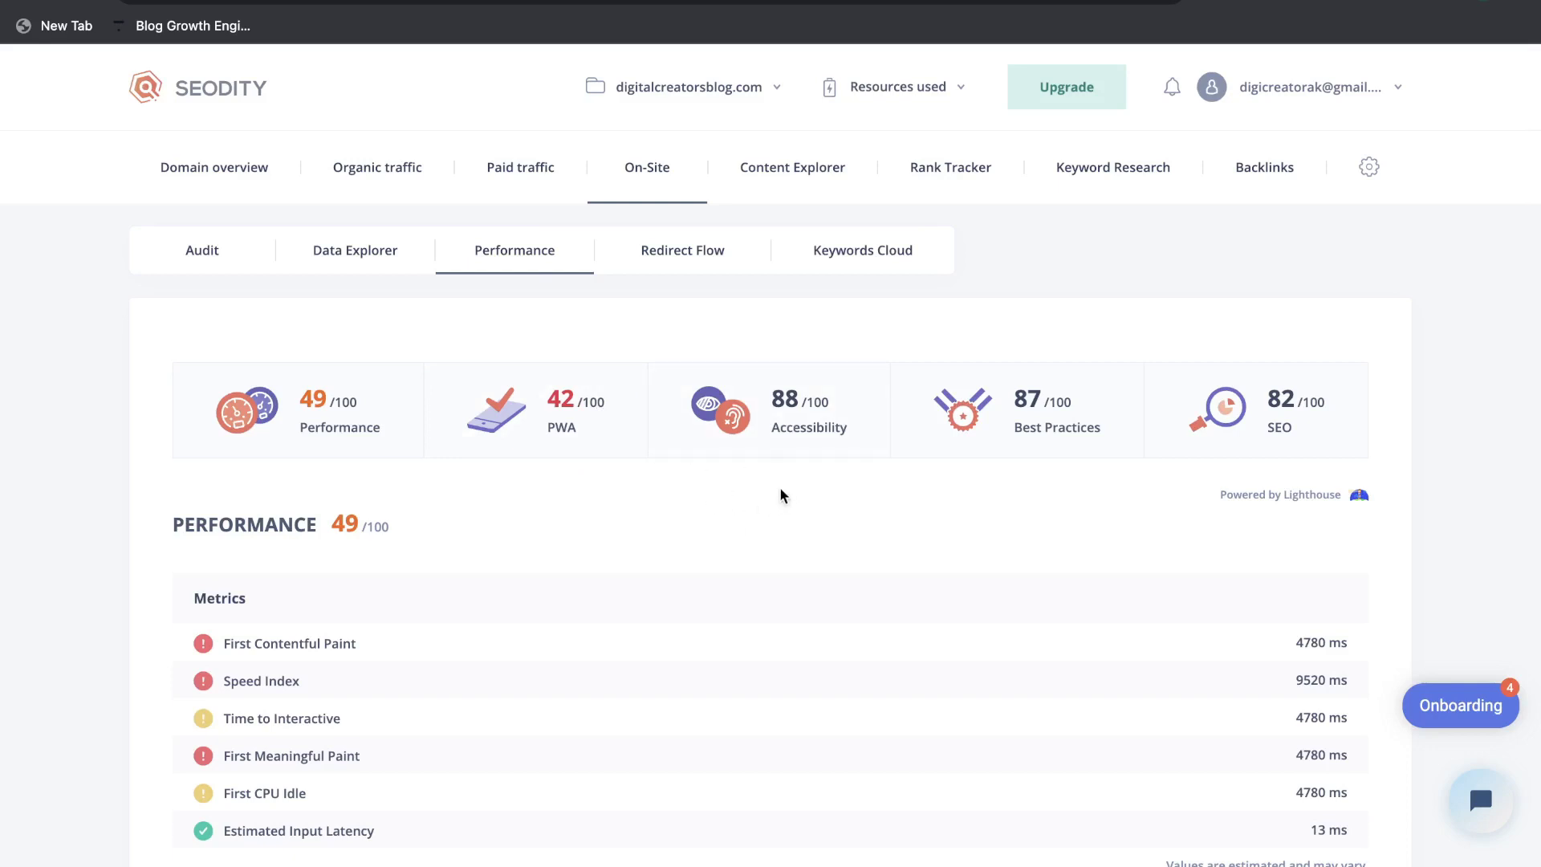
{"action": "left_click", "coordinate": [682, 258]}
{"action": "left_click", "coordinate": [837, 265]}
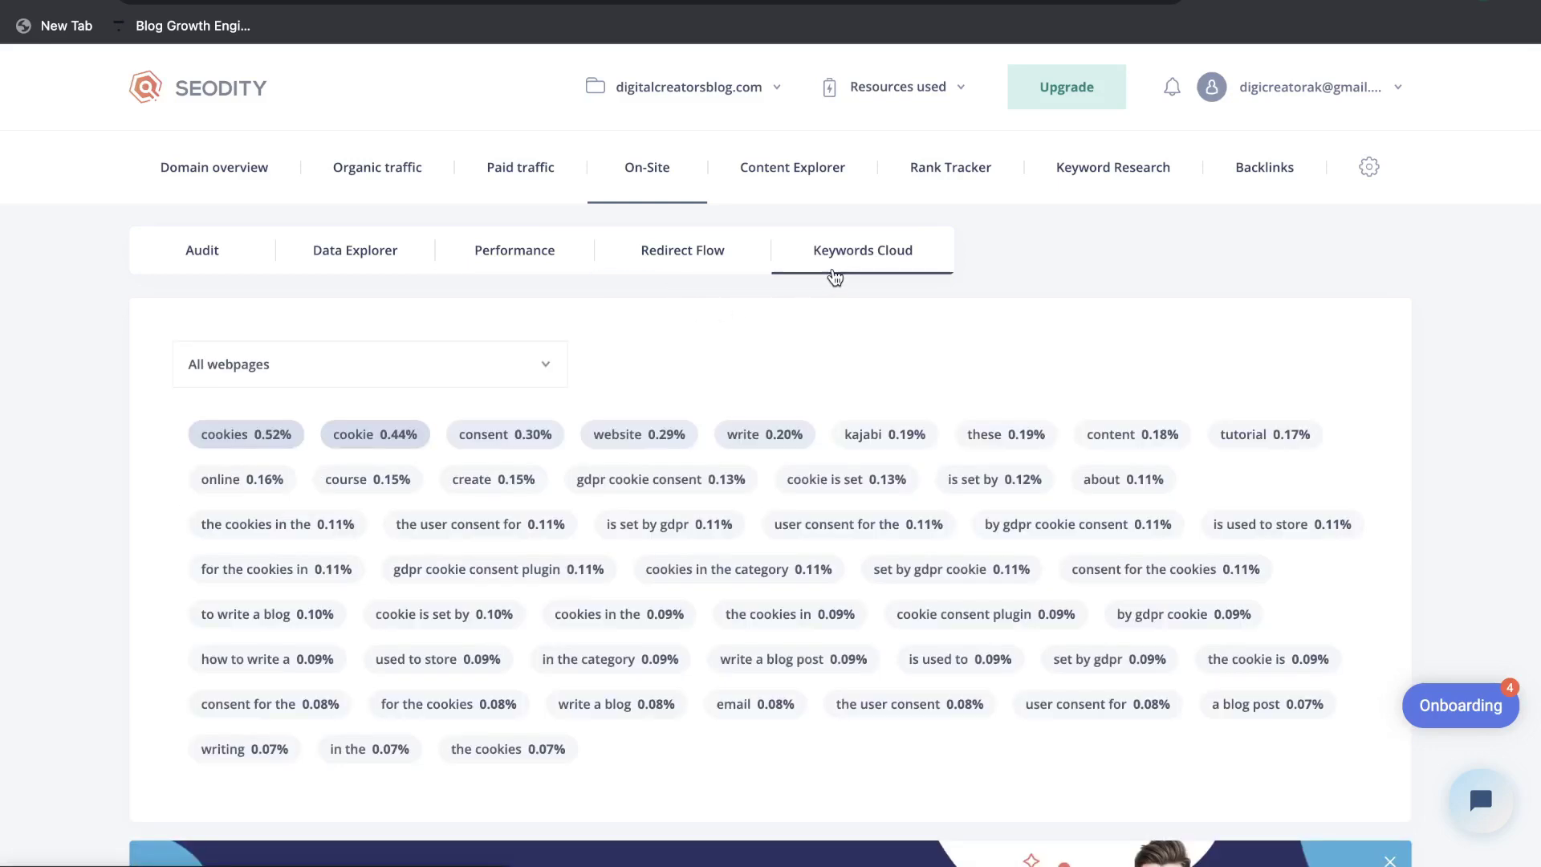
{"action": "scroll", "coordinate": [851, 361], "scroll_direction": "down", "scroll_amount": 2}
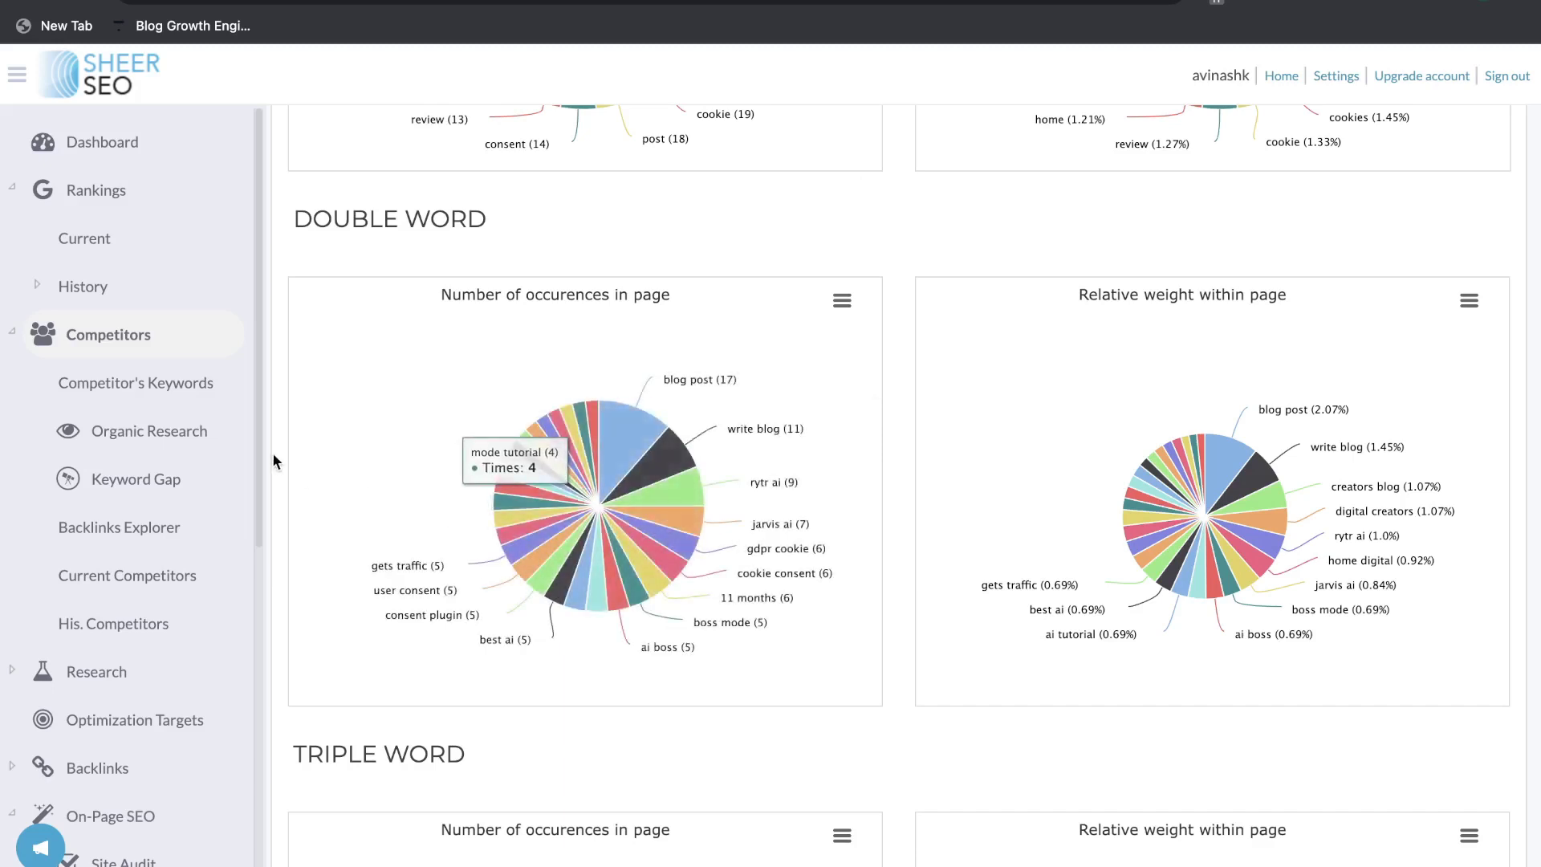
- Switch to SheerSEO and open Site Backlinks to review the active links with their citation flow, trust flow and link text
{"action": "scroll", "coordinate": [133, 625], "scroll_direction": "down", "scroll_amount": 1}
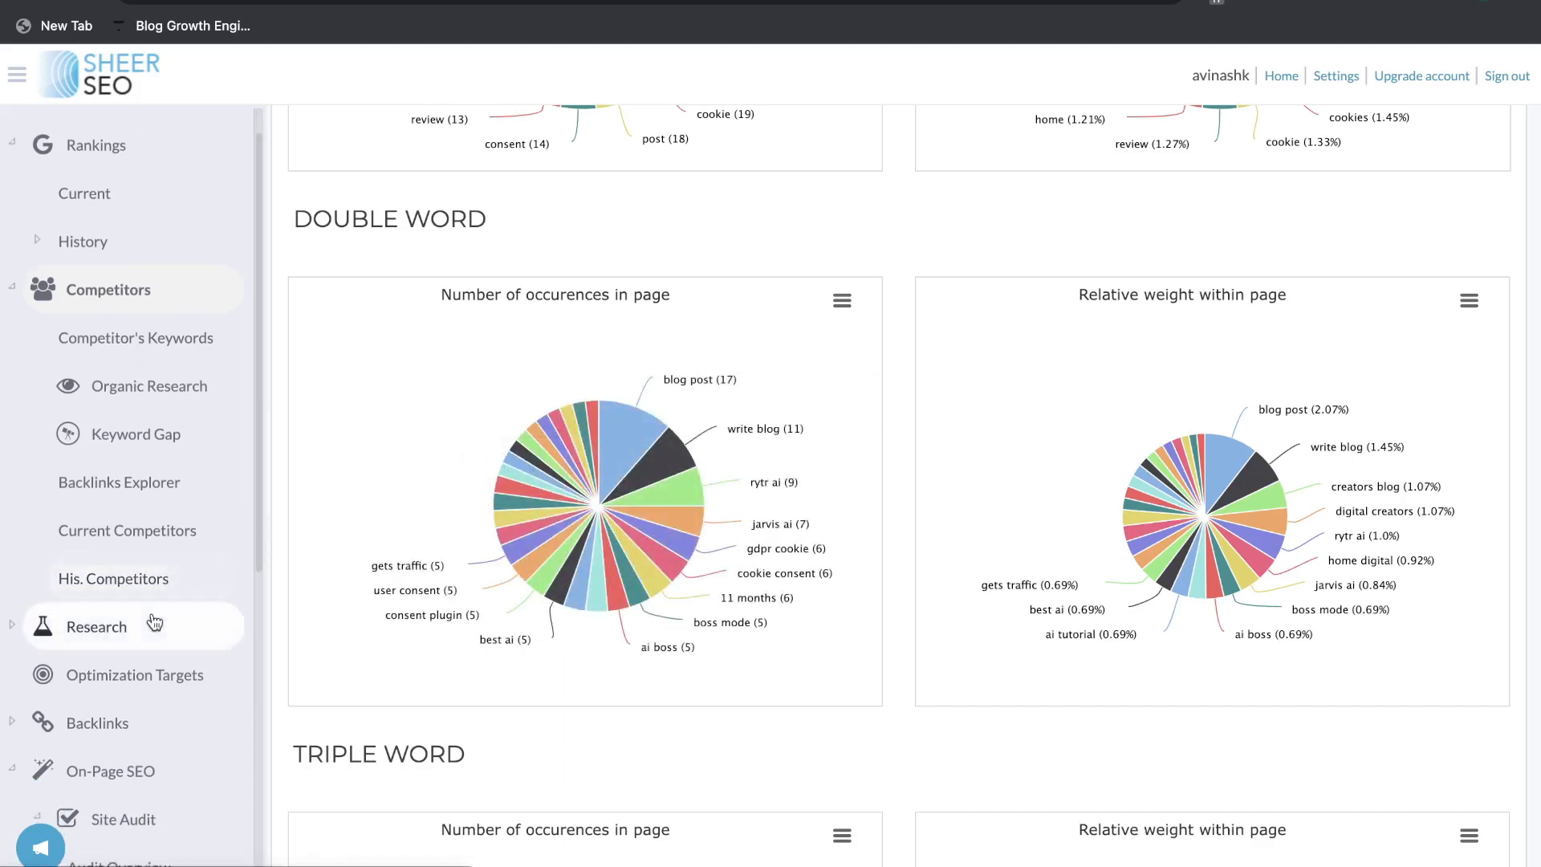
{"action": "scroll", "coordinate": [138, 626], "scroll_direction": "down", "scroll_amount": 1}
{"action": "left_click", "coordinate": [122, 668]}
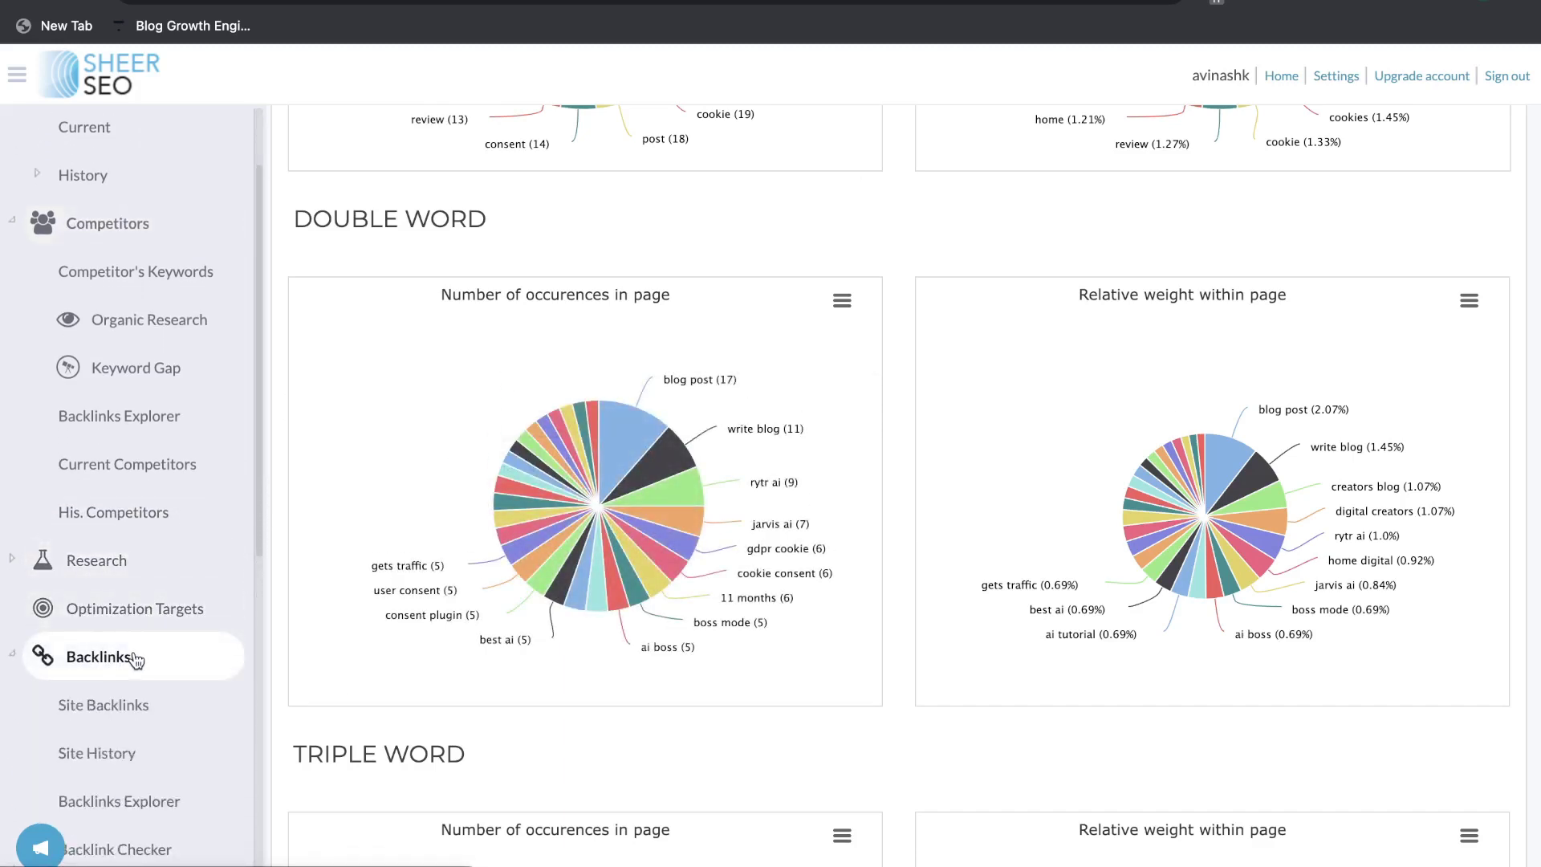
{"action": "left_click", "coordinate": [123, 704]}
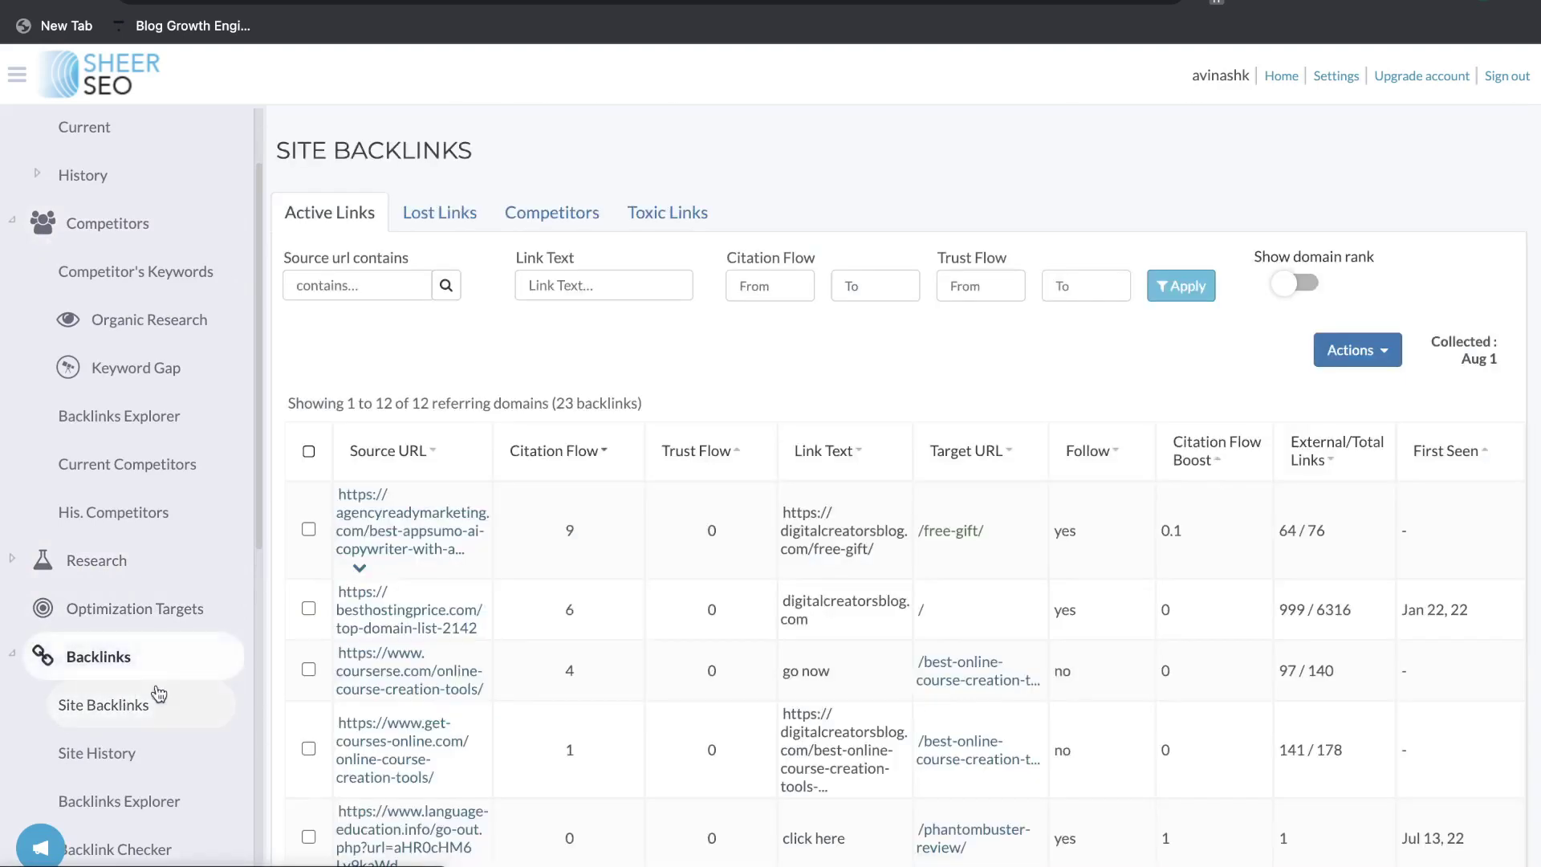
{"action": "scroll", "coordinate": [321, 605], "scroll_direction": "down", "scroll_amount": 2}
{"action": "scroll", "coordinate": [128, 718], "scroll_direction": "down", "scroll_amount": 4}
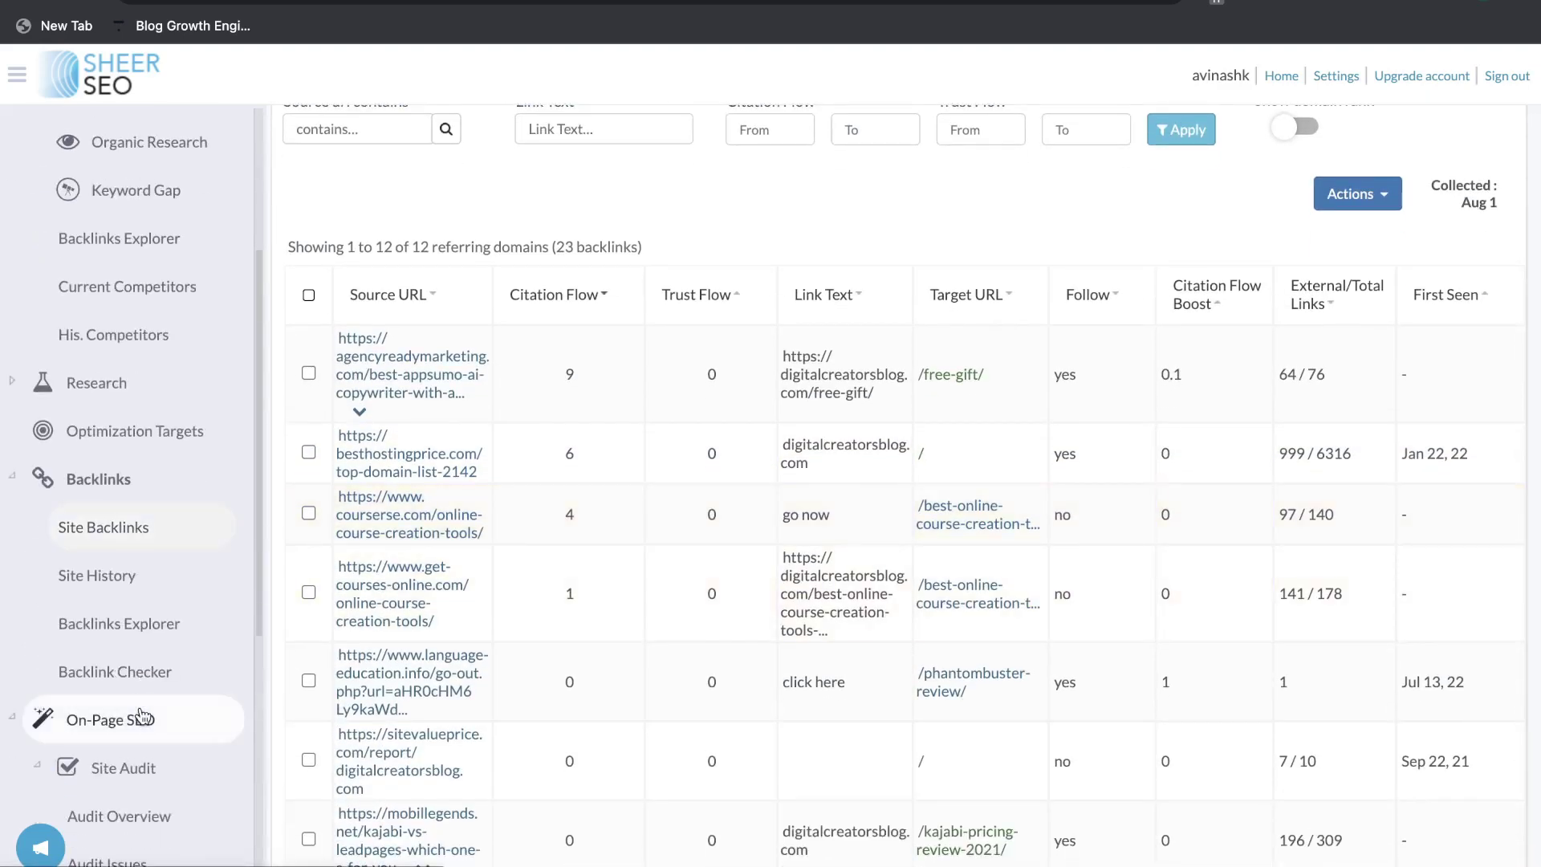
{"action": "scroll", "coordinate": [142, 634], "scroll_direction": "up", "scroll_amount": 2}
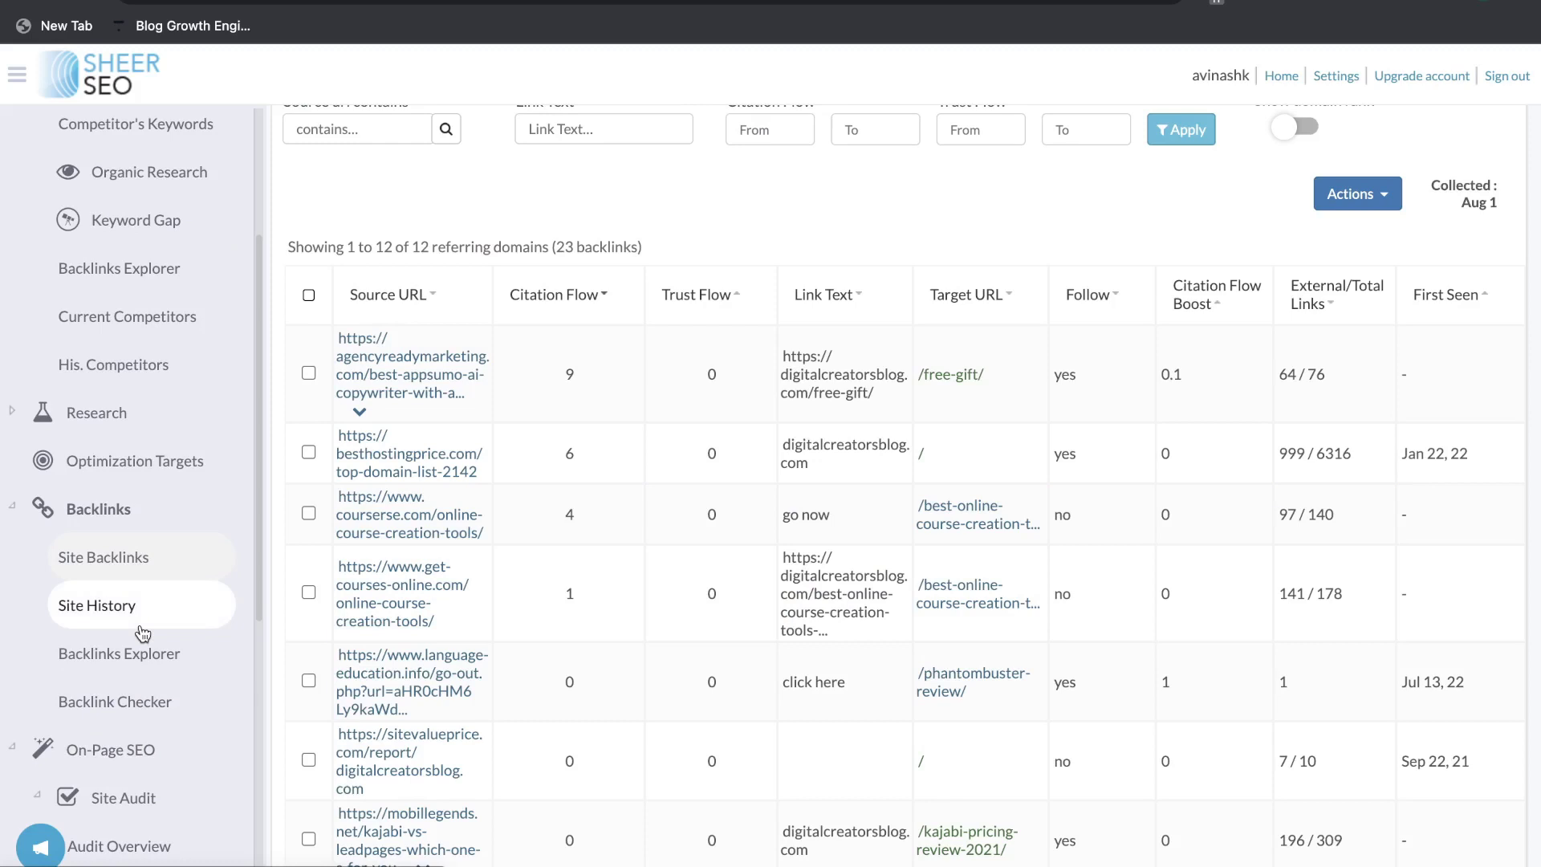
{"action": "left_click", "coordinate": [124, 559]}
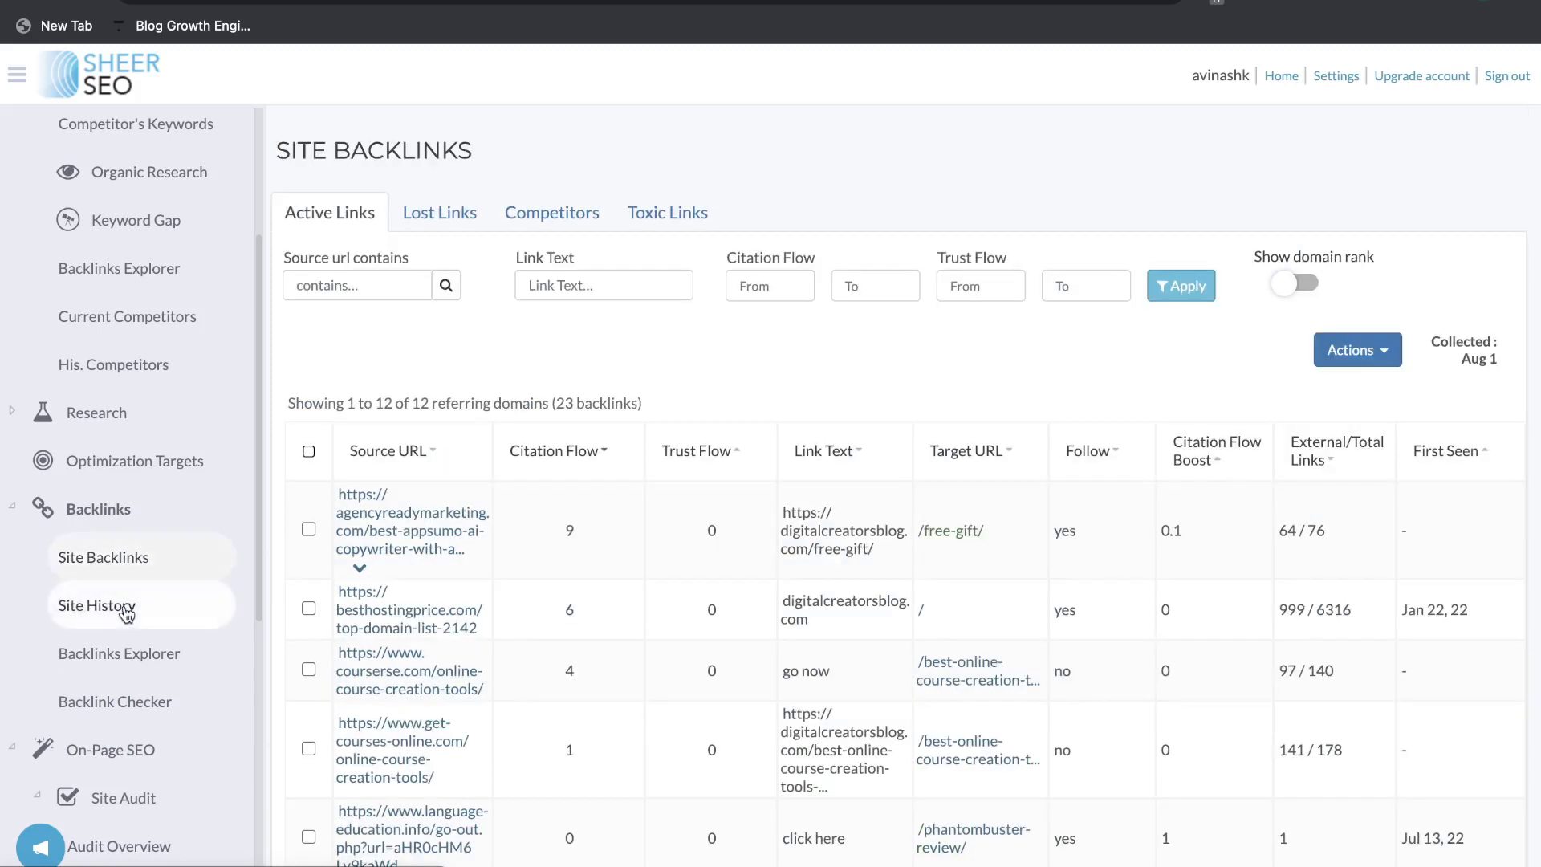
- View the backlink Site History, the Backlinks Explorer report for digitalcreatorsblog.com, and the Backlink Checker
{"action": "left_click", "coordinate": [125, 609]}
{"action": "left_click", "coordinate": [131, 654]}
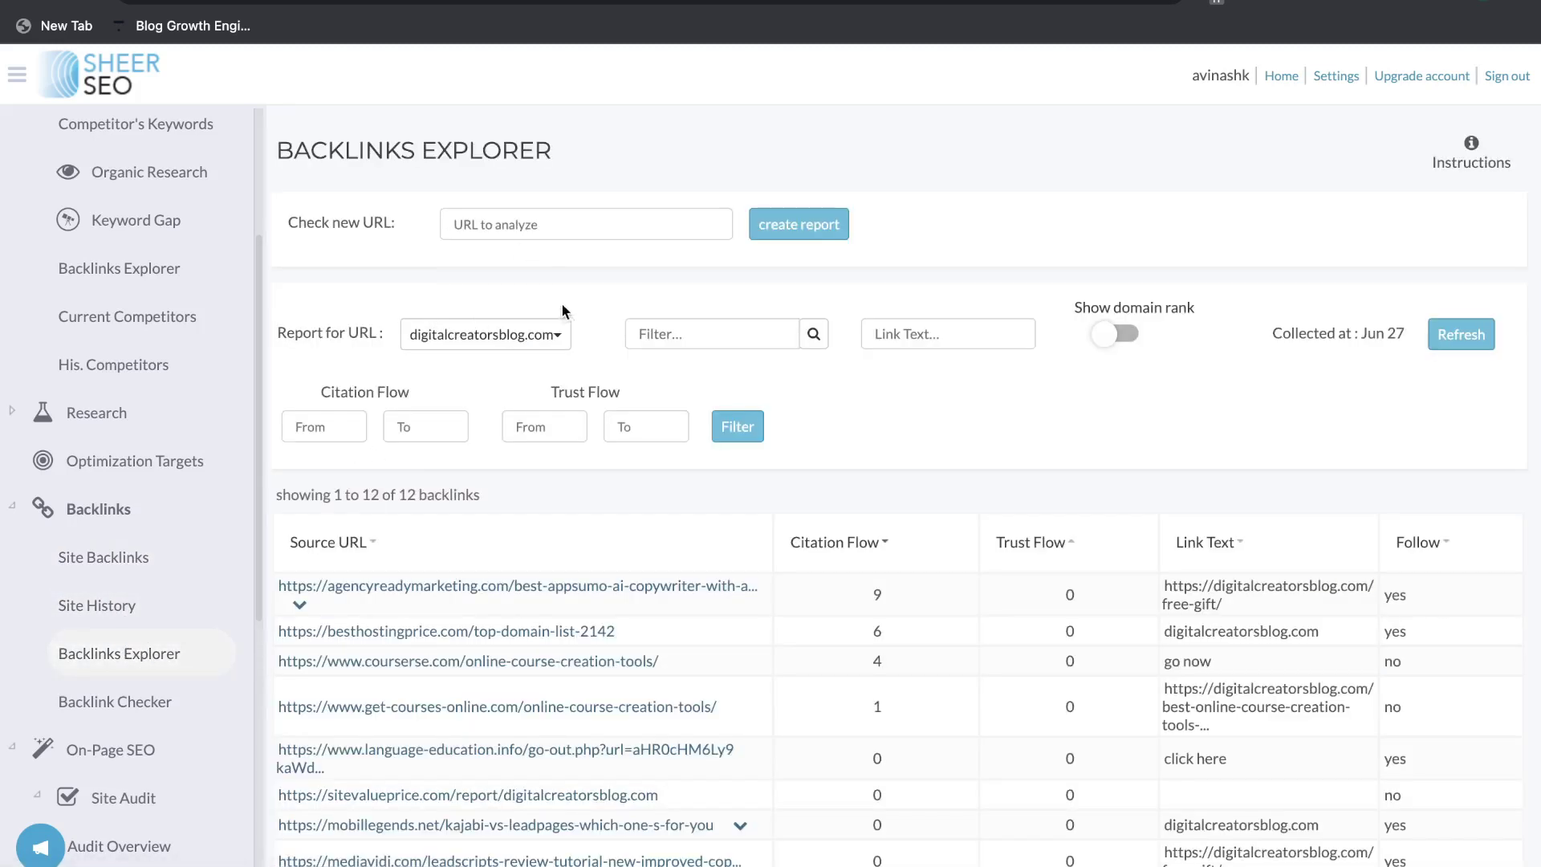
{"action": "scroll", "coordinate": [550, 302], "scroll_direction": "down", "scroll_amount": 1}
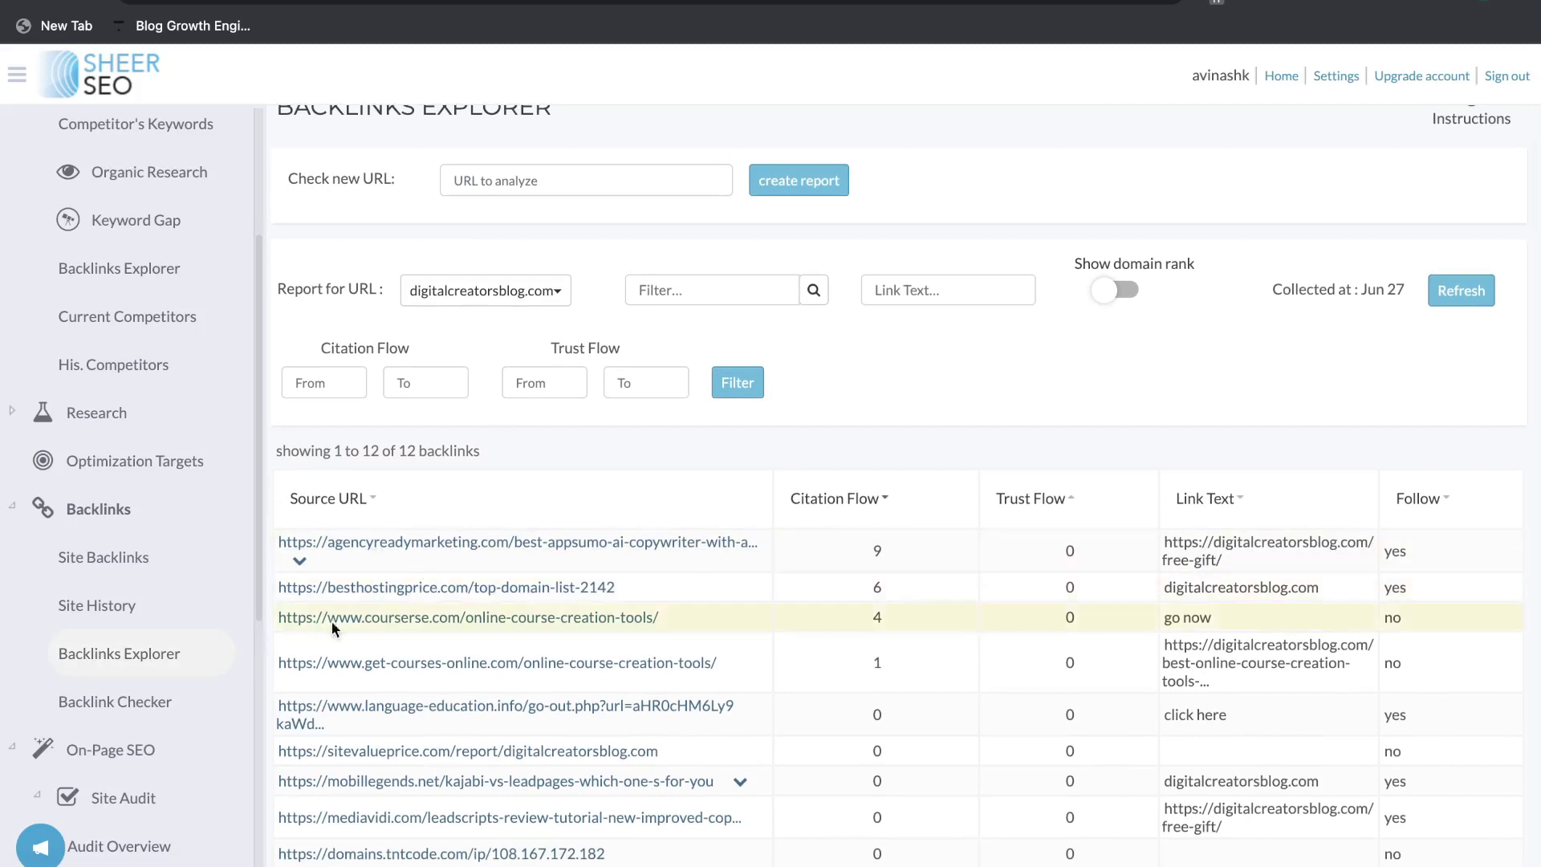
{"action": "left_click", "coordinate": [175, 702]}
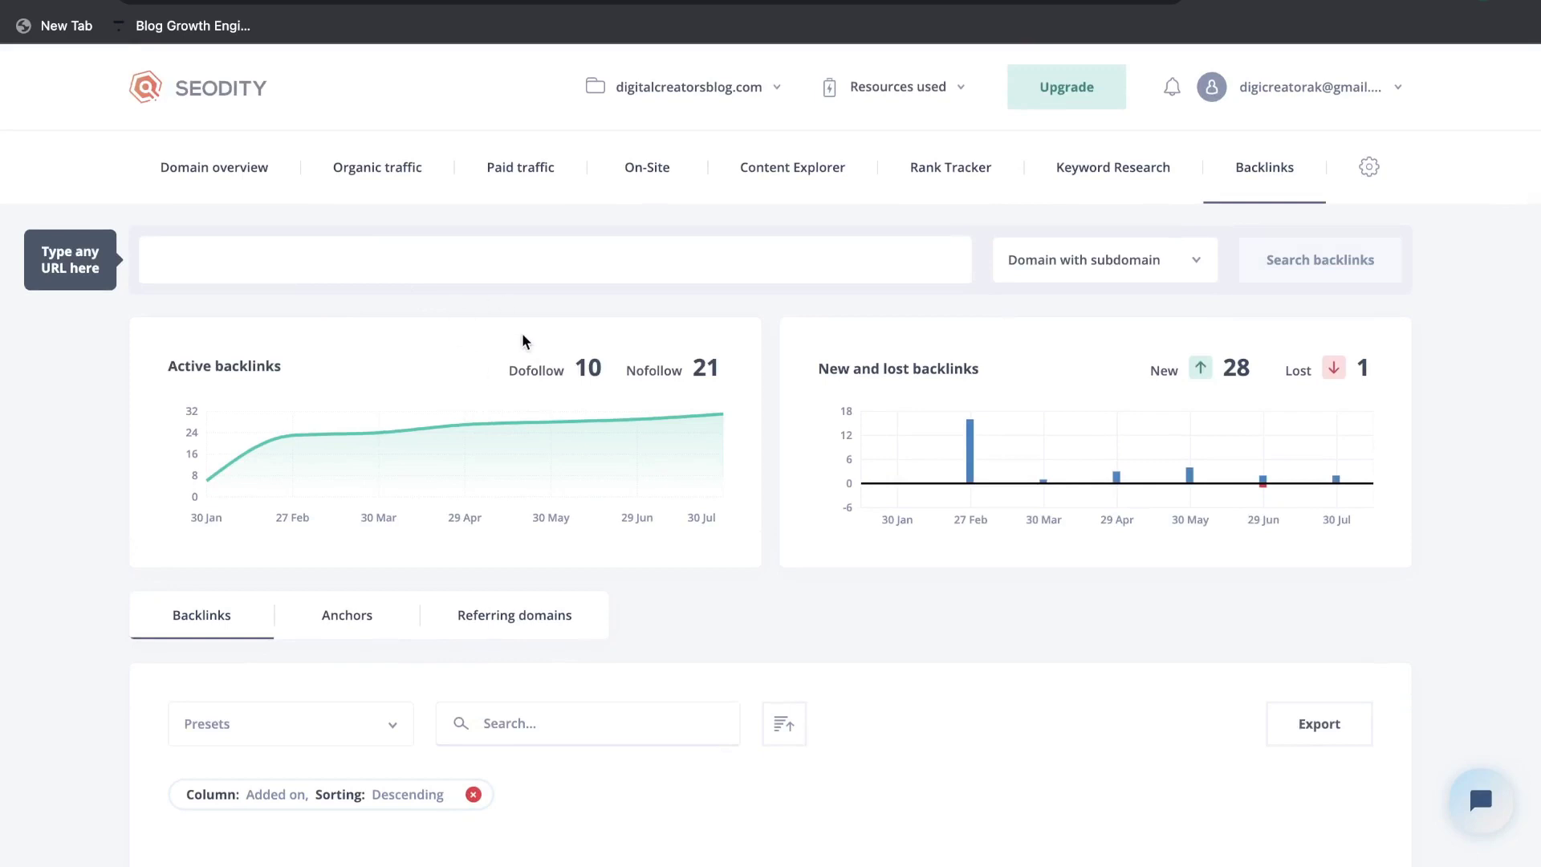
- In Seodity's Backlinks section, review the Active backlinks chart and the New and lost backlinks chart
{"action": "scroll", "coordinate": [562, 375], "scroll_direction": "down", "scroll_amount": 1}
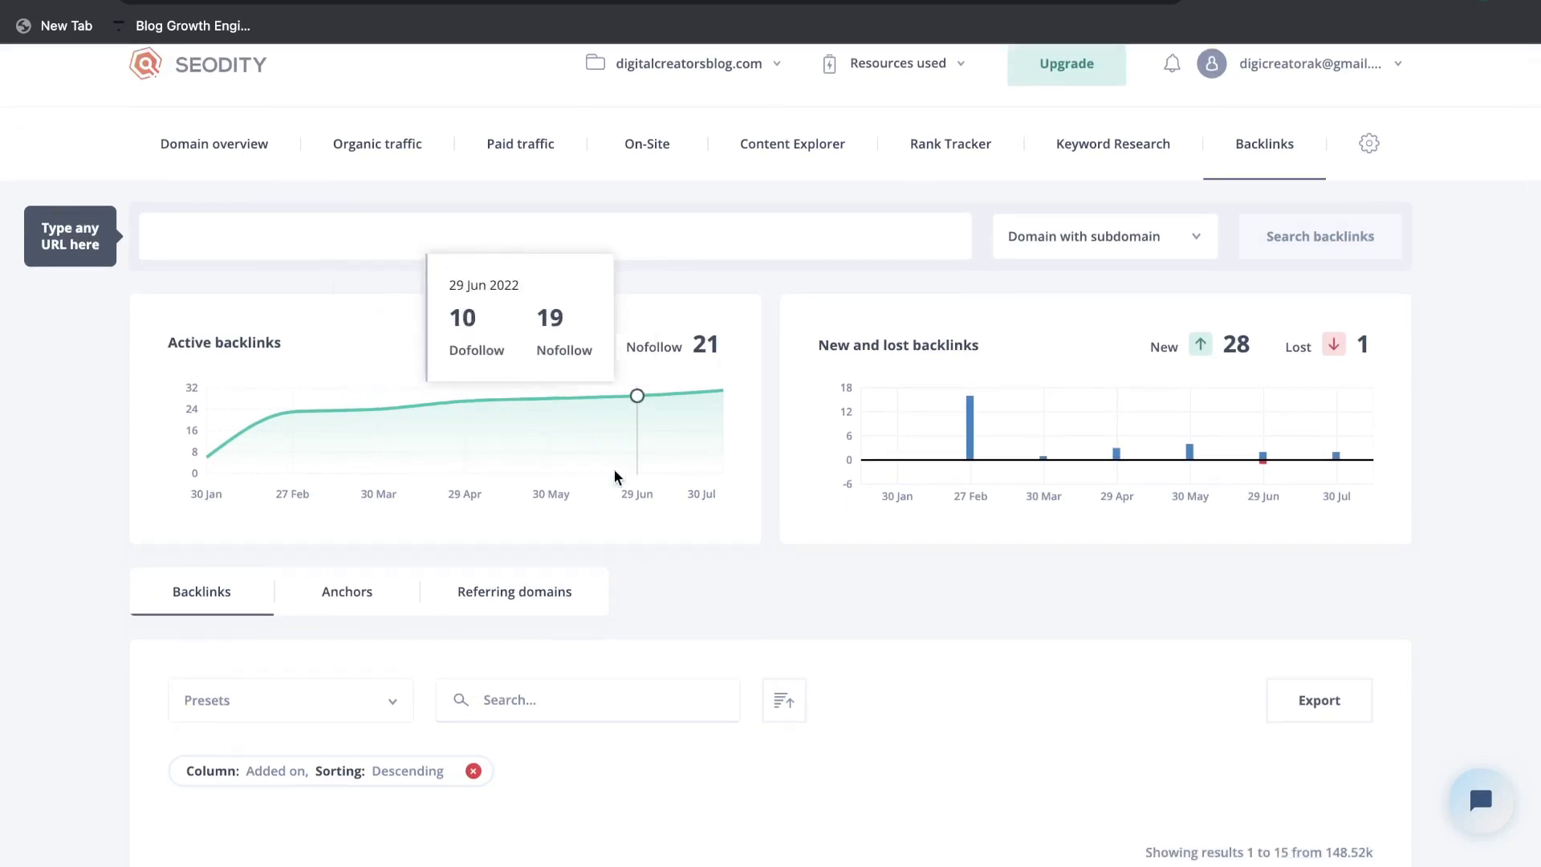
{"action": "scroll", "coordinate": [867, 450], "scroll_direction": "down", "scroll_amount": 3}
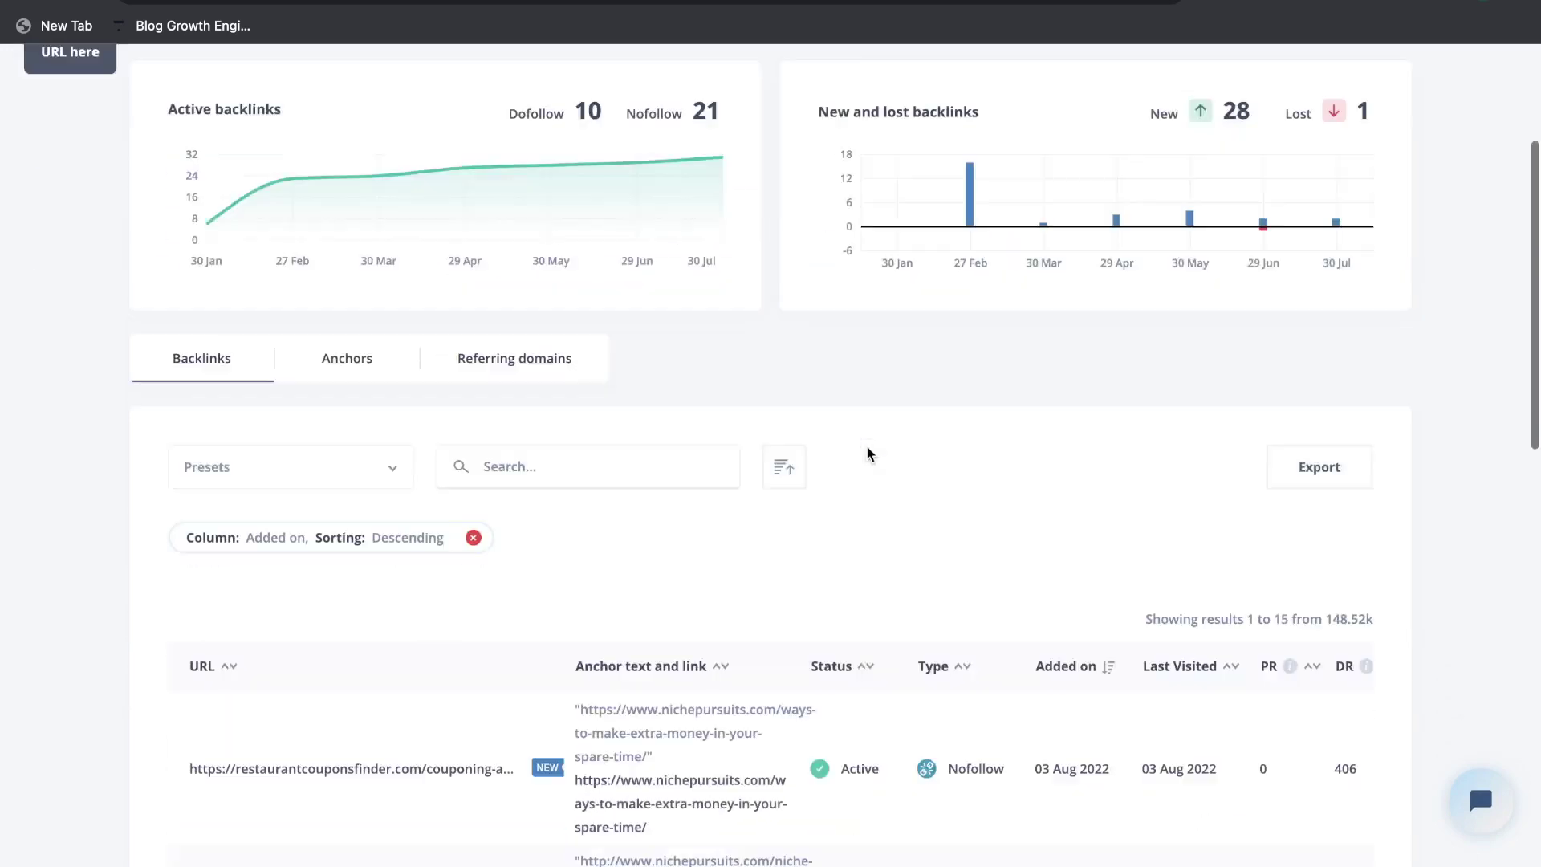
{"action": "scroll", "coordinate": [867, 454], "scroll_direction": "up", "scroll_amount": 1}
{"action": "scroll", "coordinate": [482, 237], "scroll_direction": "up", "scroll_amount": 2}
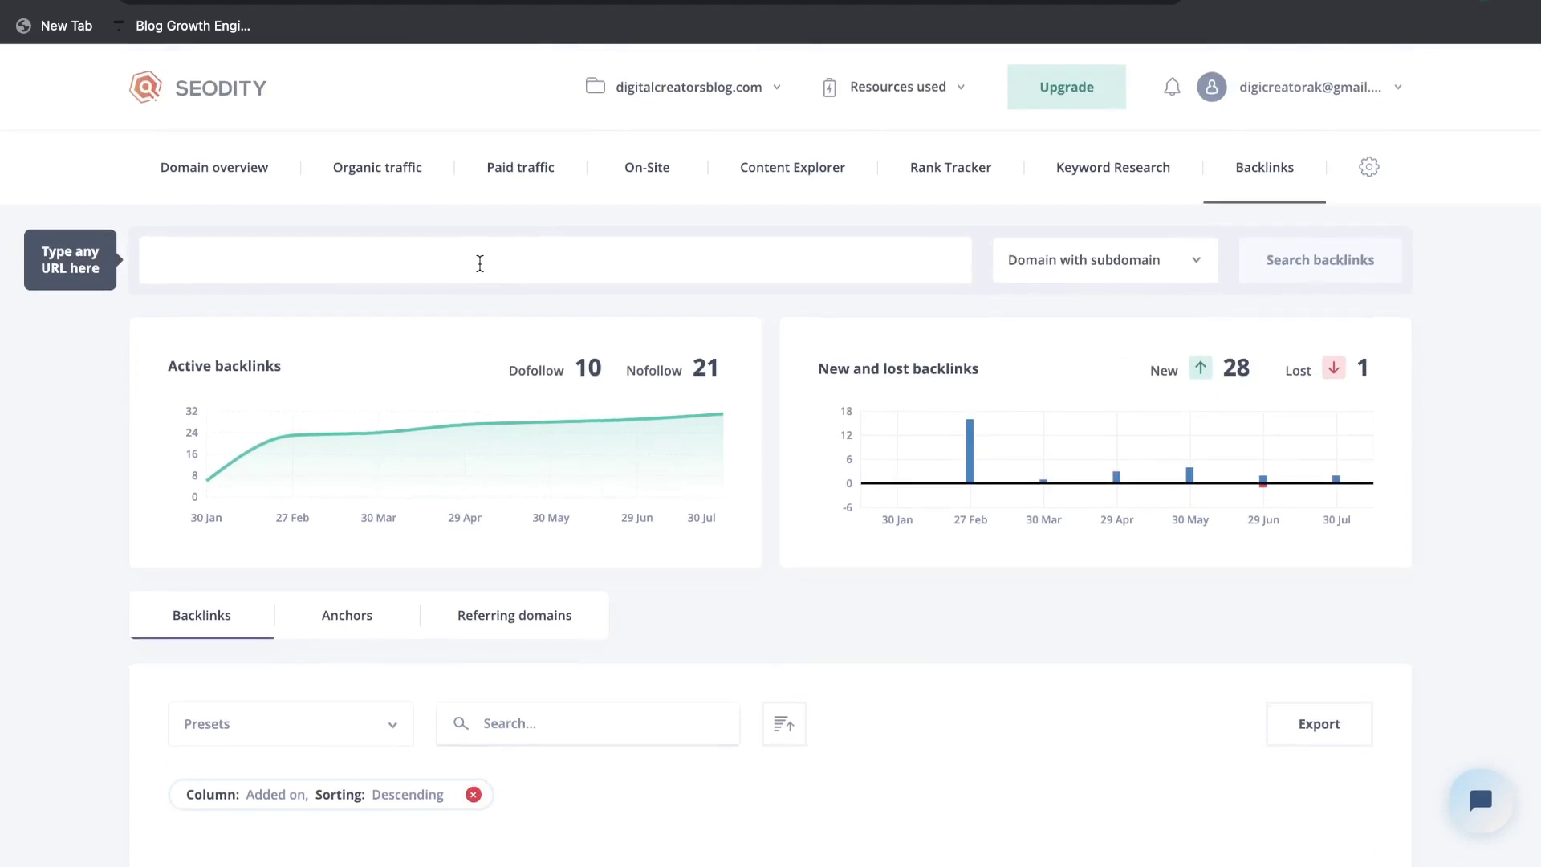
- Examine the backlinks table, including anchor text and link, status, type, dates, PR and DR
{"action": "scroll", "coordinate": [421, 271], "scroll_direction": "down", "scroll_amount": 6}
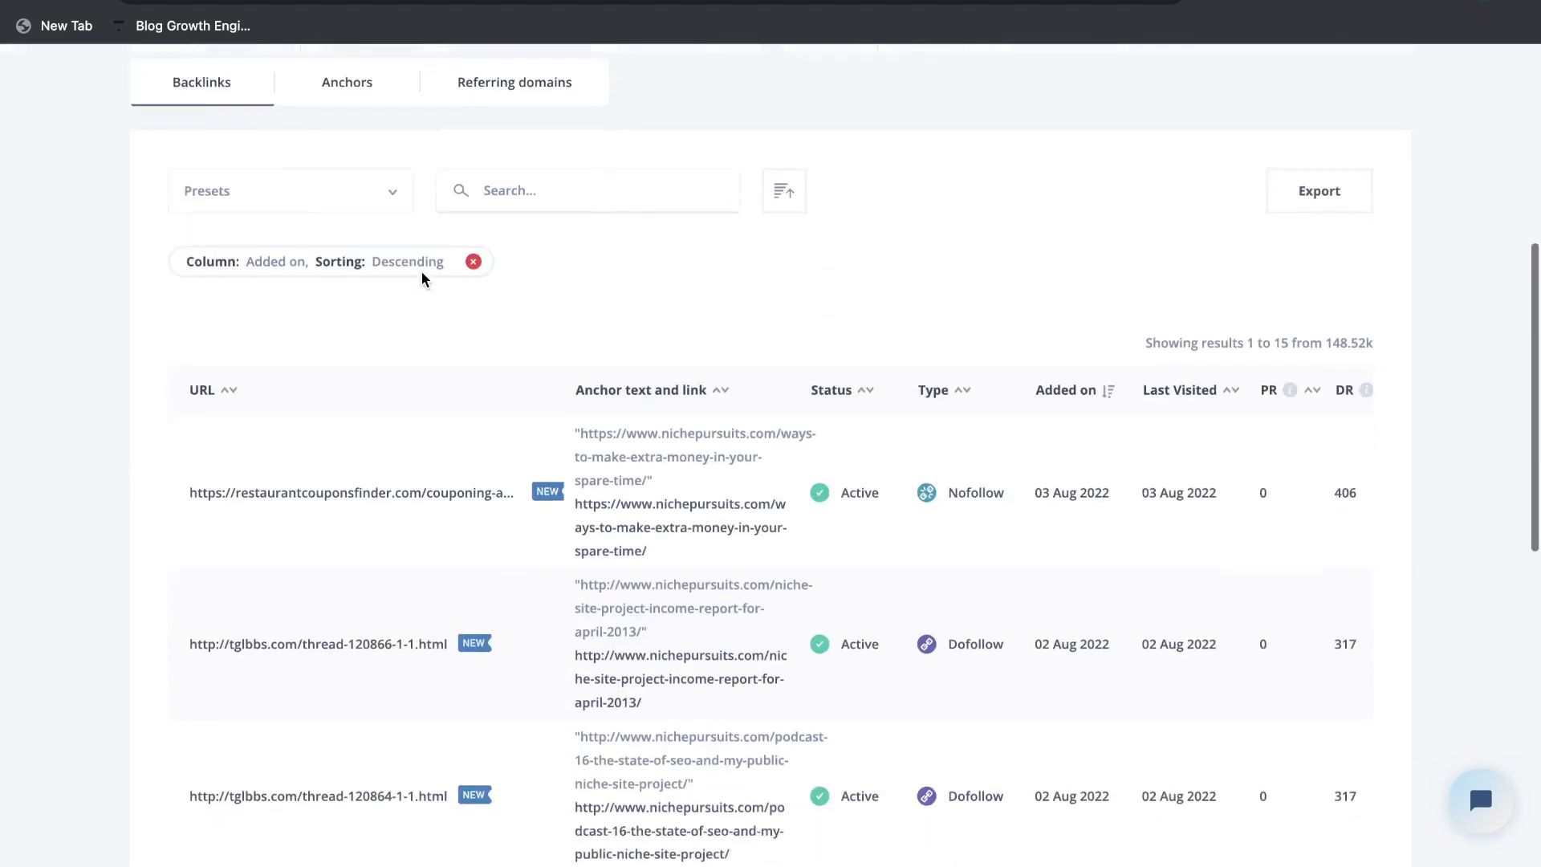
{"action": "scroll", "coordinate": [505, 320], "scroll_direction": "down", "scroll_amount": 2}
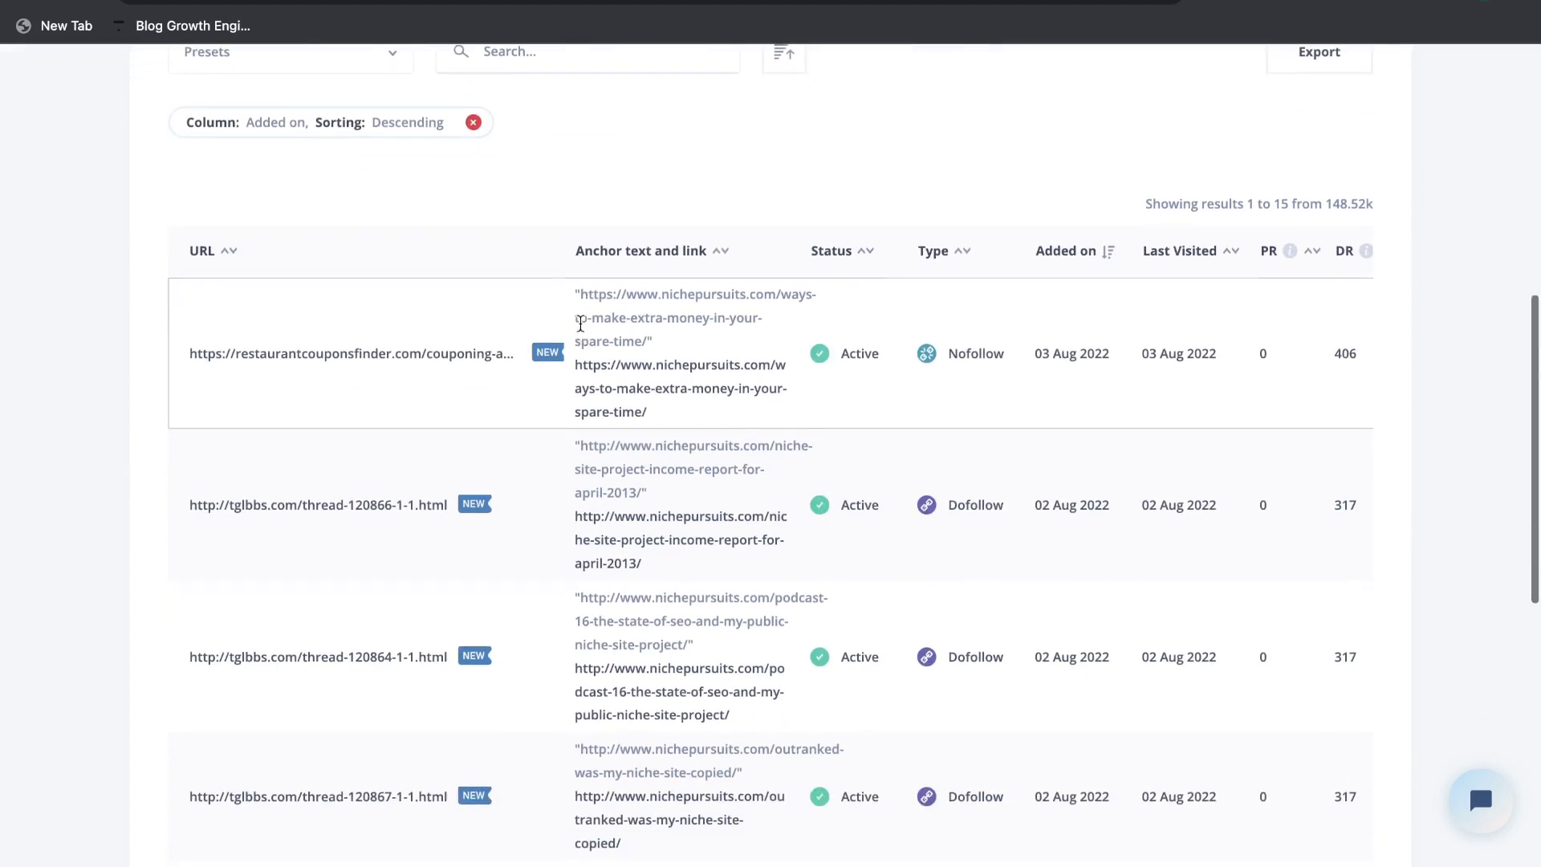
{"action": "scroll", "coordinate": [581, 329], "scroll_direction": "down", "scroll_amount": 1}
{"action": "scroll", "coordinate": [594, 346], "scroll_direction": "down", "scroll_amount": 1}
{"action": "scroll", "coordinate": [607, 375], "scroll_direction": "up", "scroll_amount": 2}
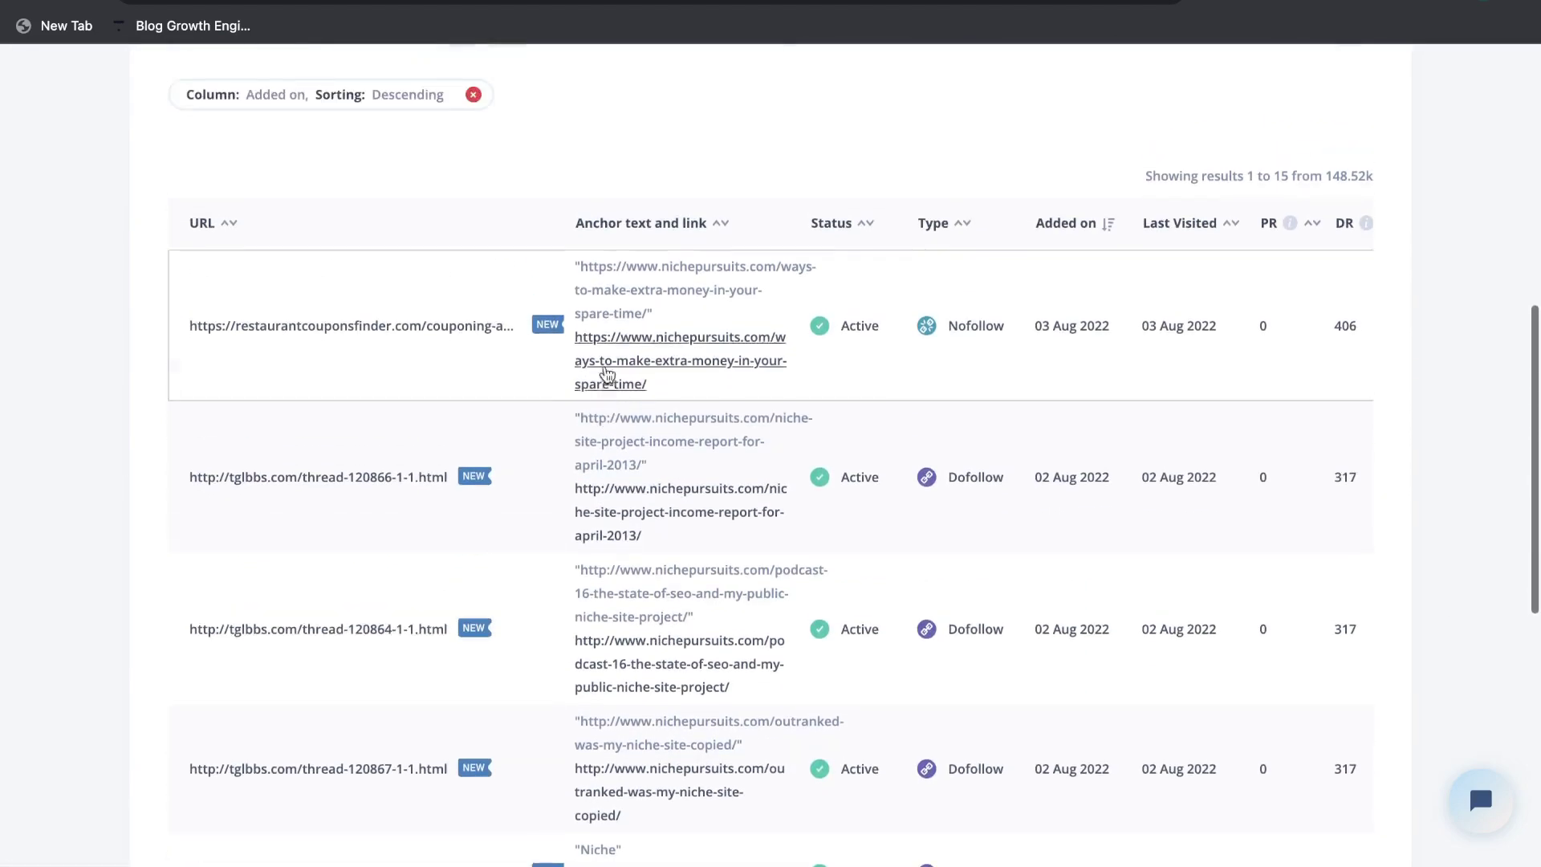
{"action": "scroll", "coordinate": [607, 375], "scroll_direction": "up", "scroll_amount": 2}
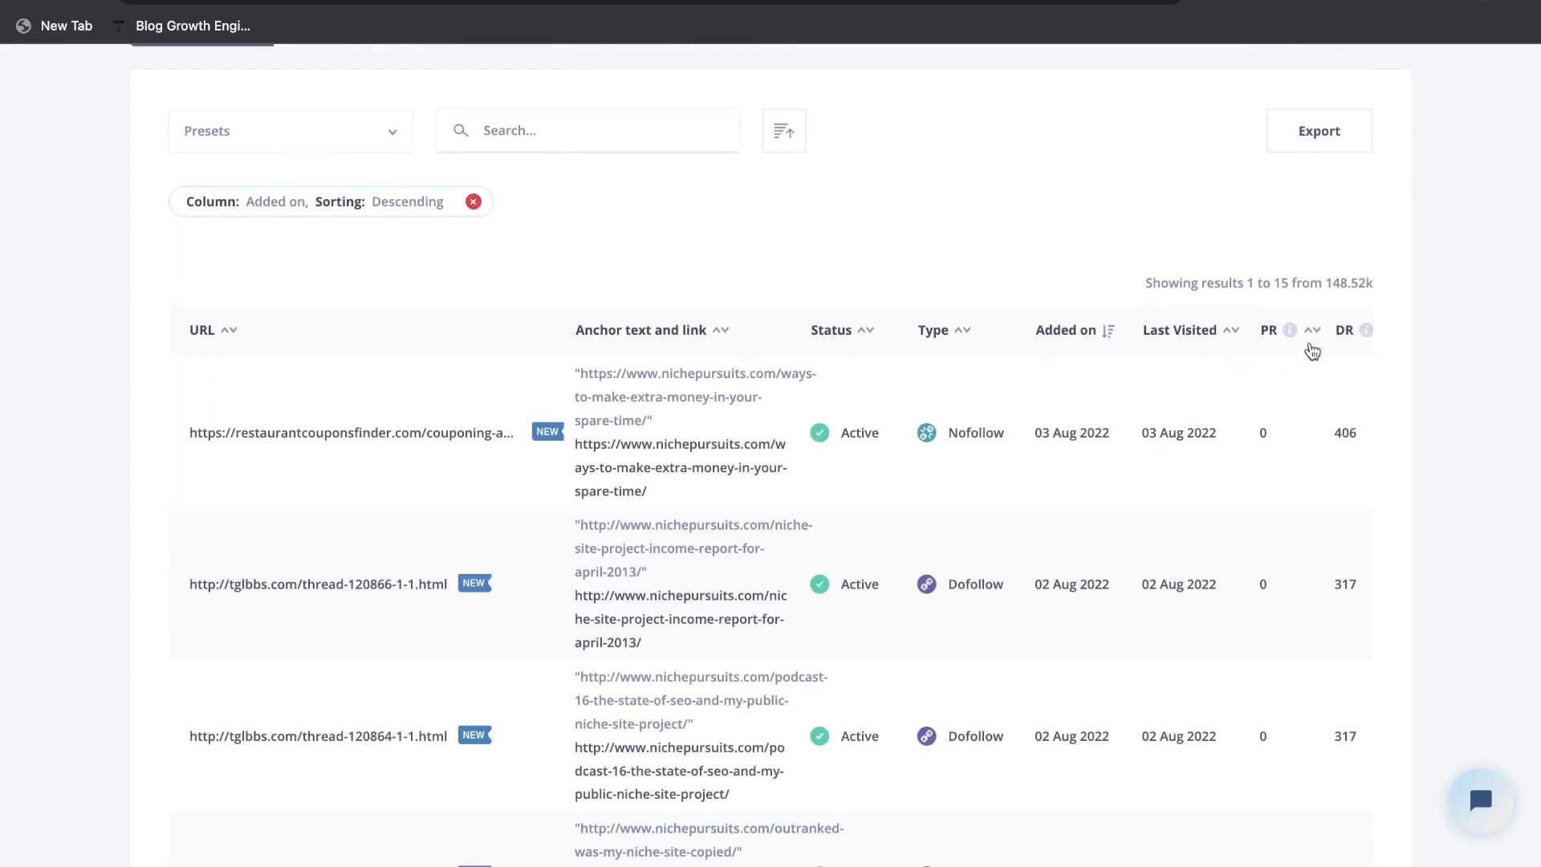
{"action": "scroll", "coordinate": [1284, 287], "scroll_direction": "down", "scroll_amount": 10}
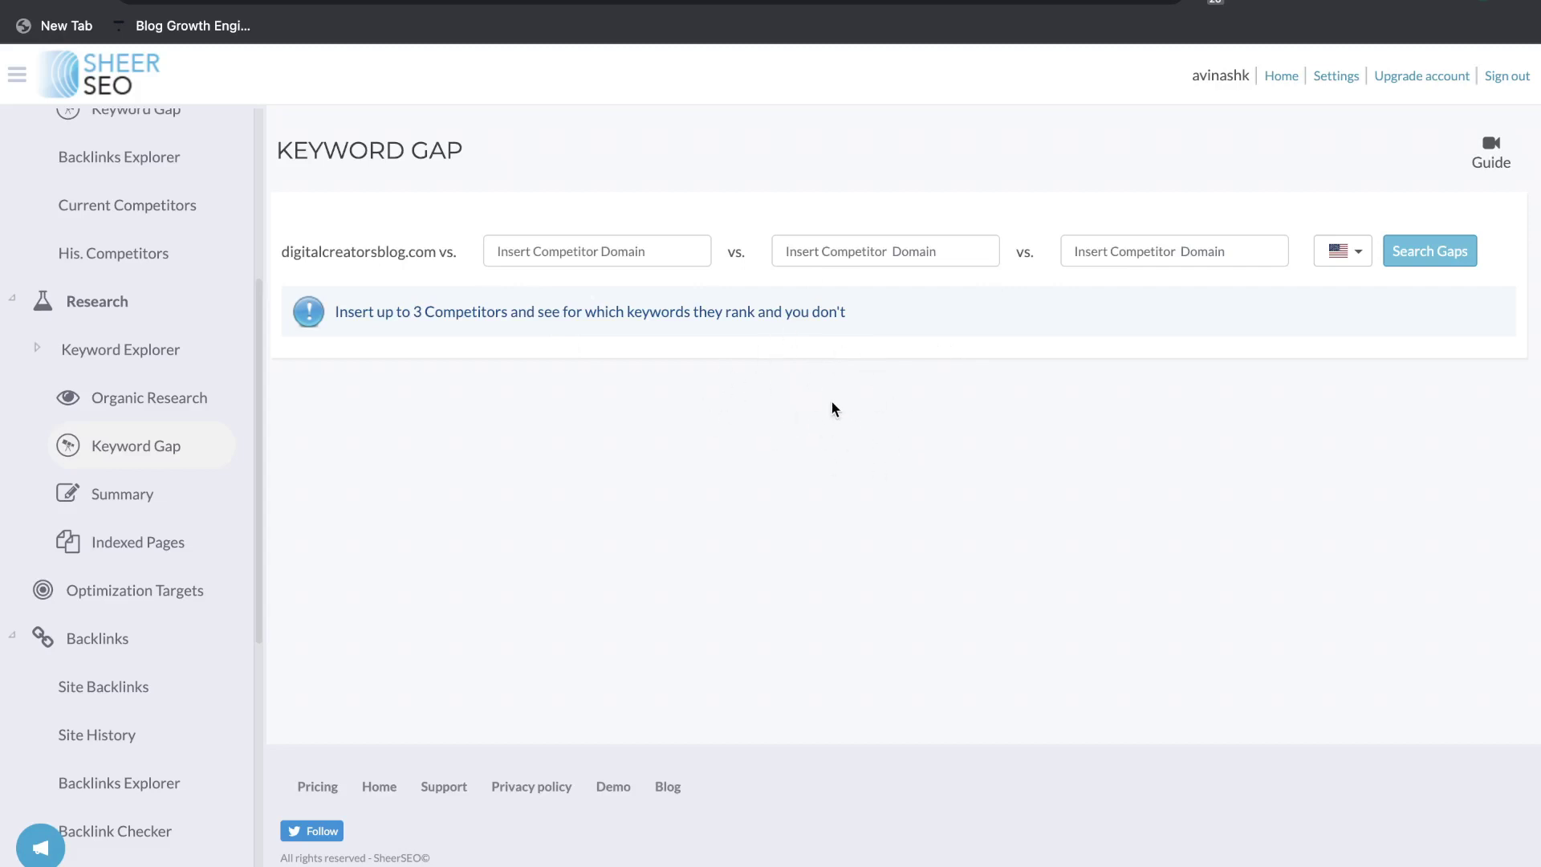
- Open SheerSEO's Organic Research report and review its Competitors and Shared Keywords sections for digitalcreatorsblog.com
{"action": "left_click", "coordinate": [205, 401]}
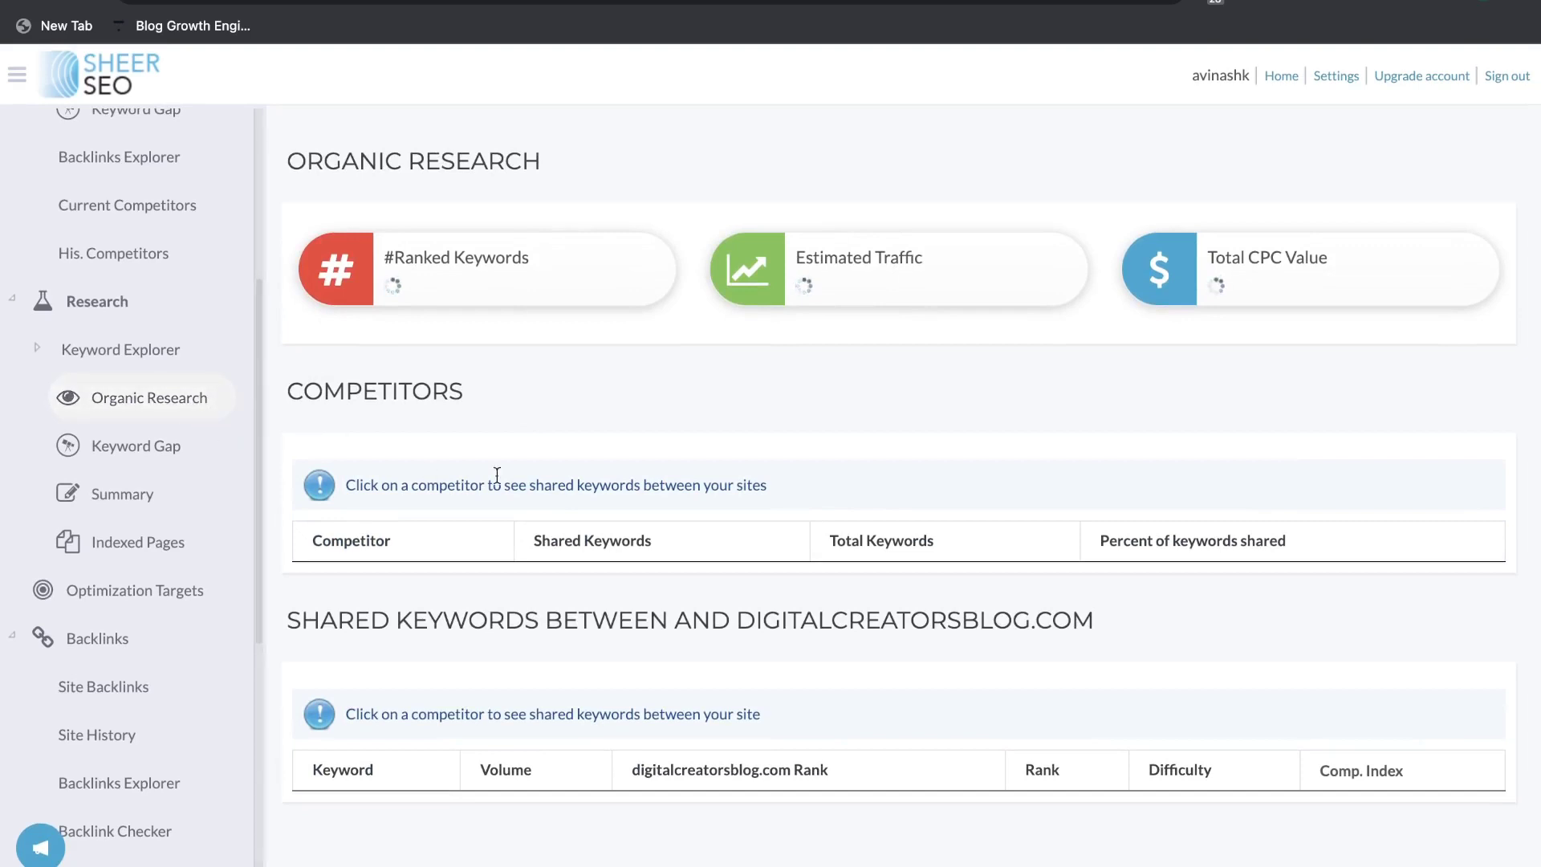
{"action": "scroll", "coordinate": [497, 476], "scroll_direction": "down", "scroll_amount": 1}
{"action": "triple_click", "coordinate": [523, 604]}
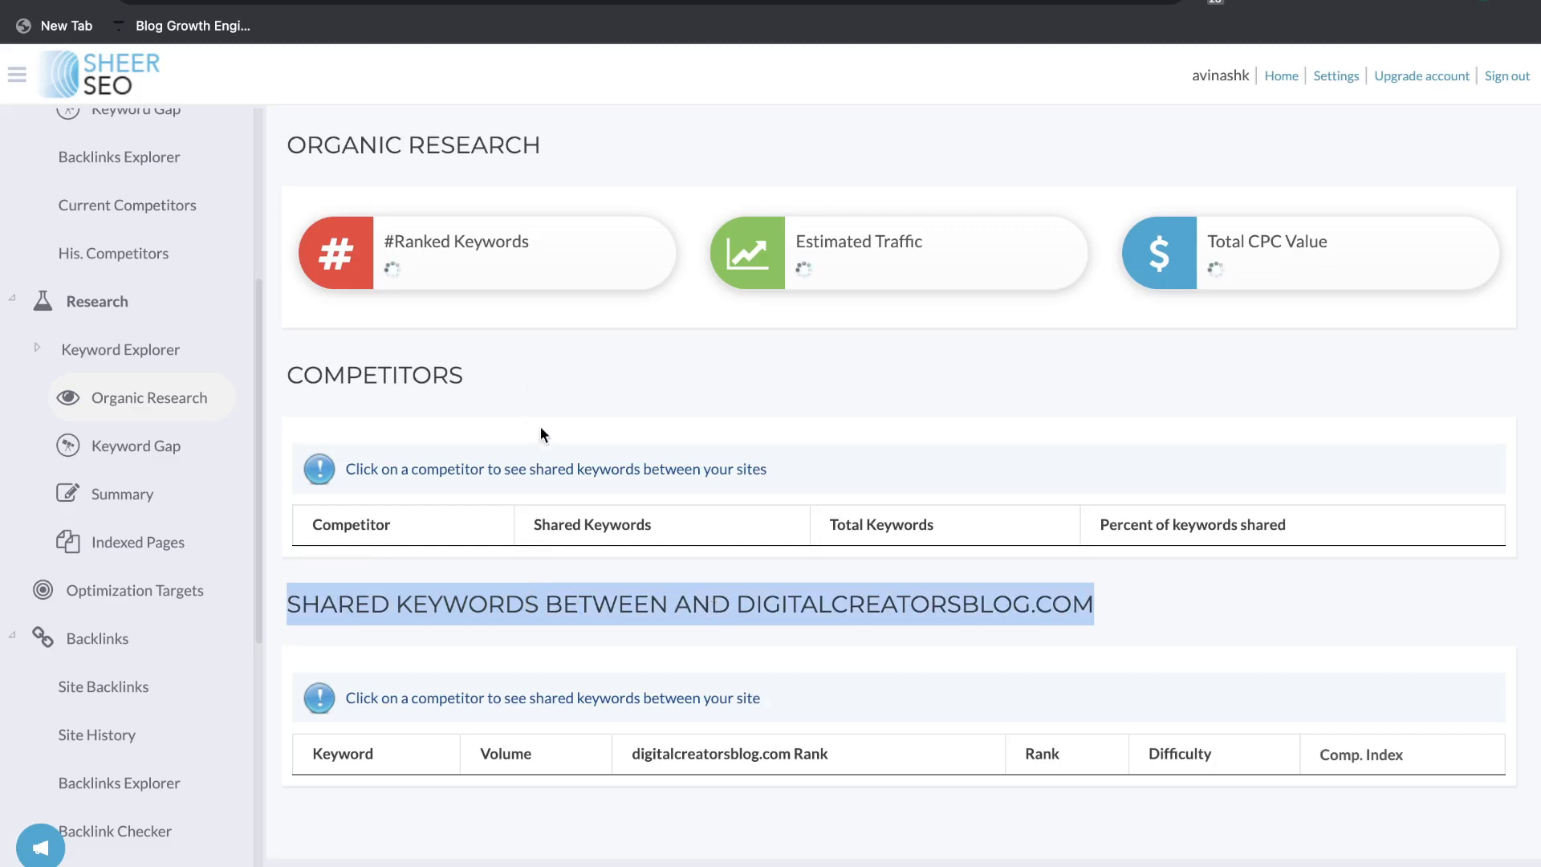
{"action": "scroll", "coordinate": [598, 450], "scroll_direction": "up", "scroll_amount": 1}
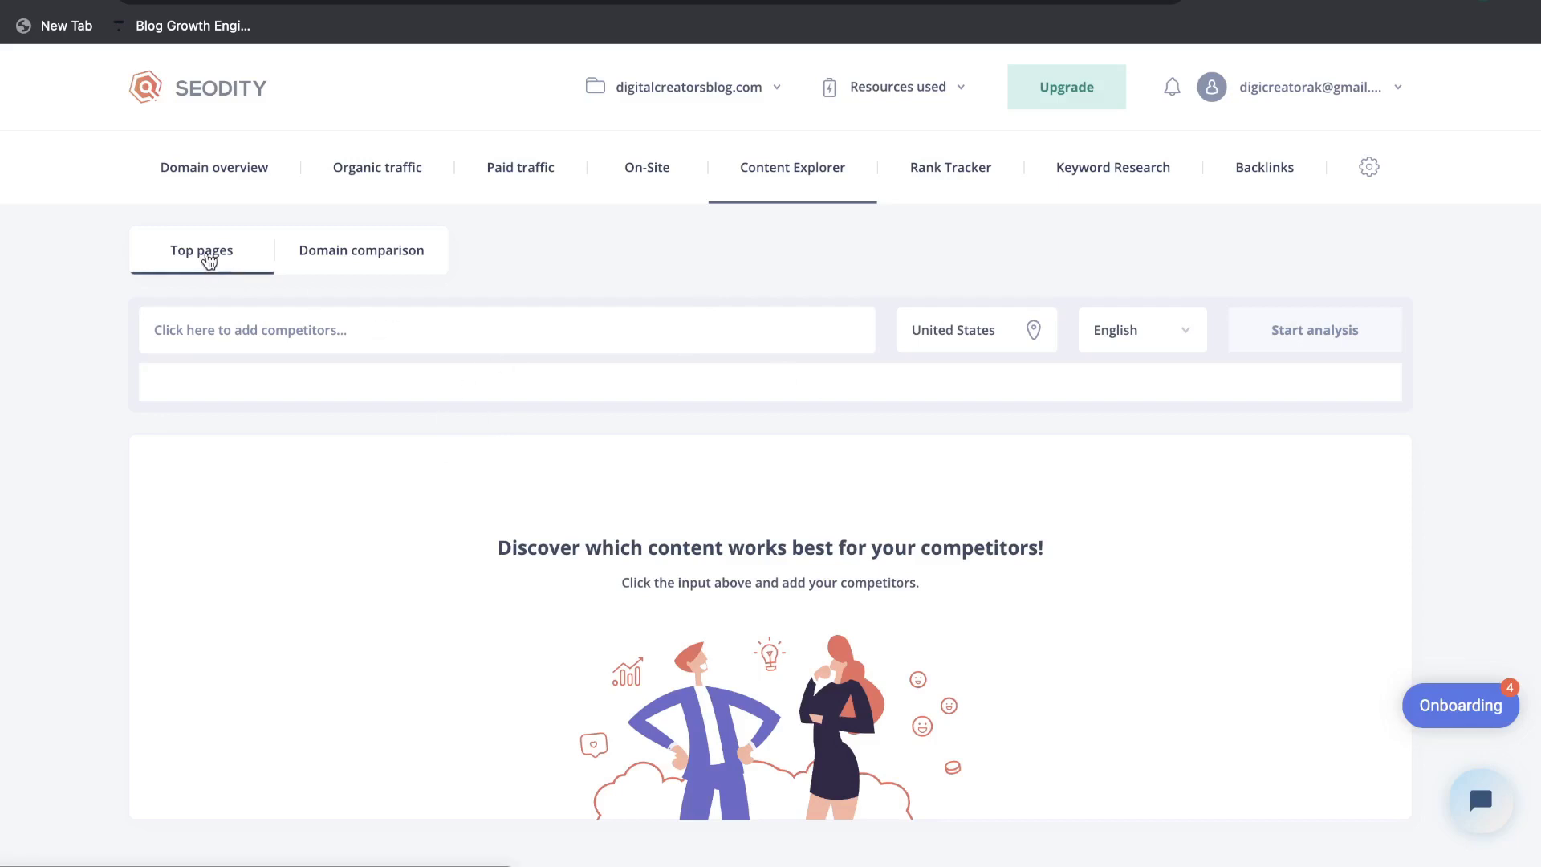
- View the Domain comparison and Top pages views in Seodity's Content Explorer
{"action": "left_click", "coordinate": [311, 266]}
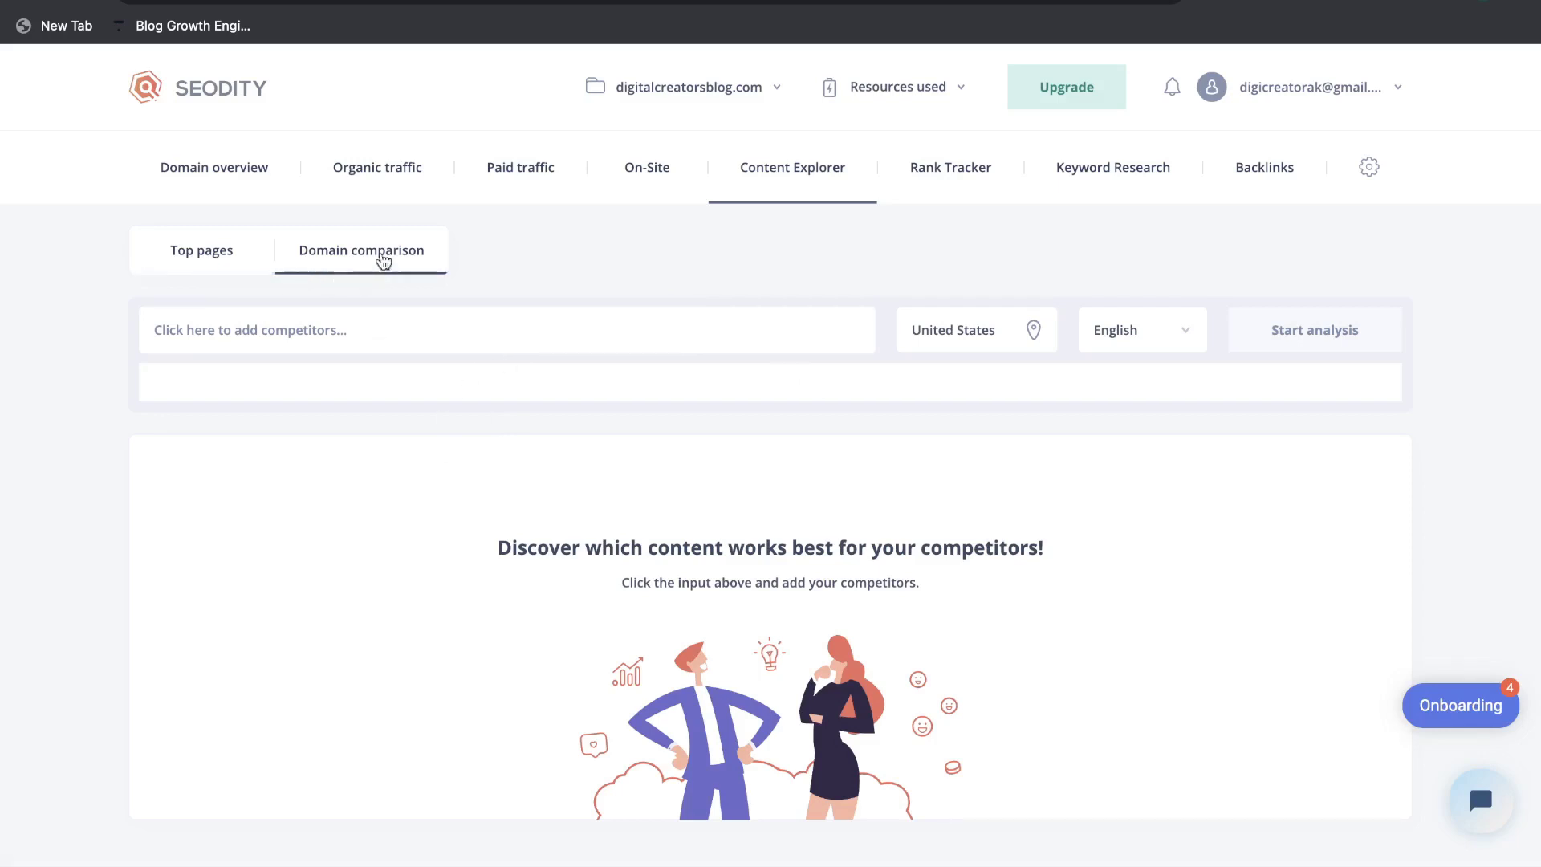
{"action": "left_click", "coordinate": [189, 251]}
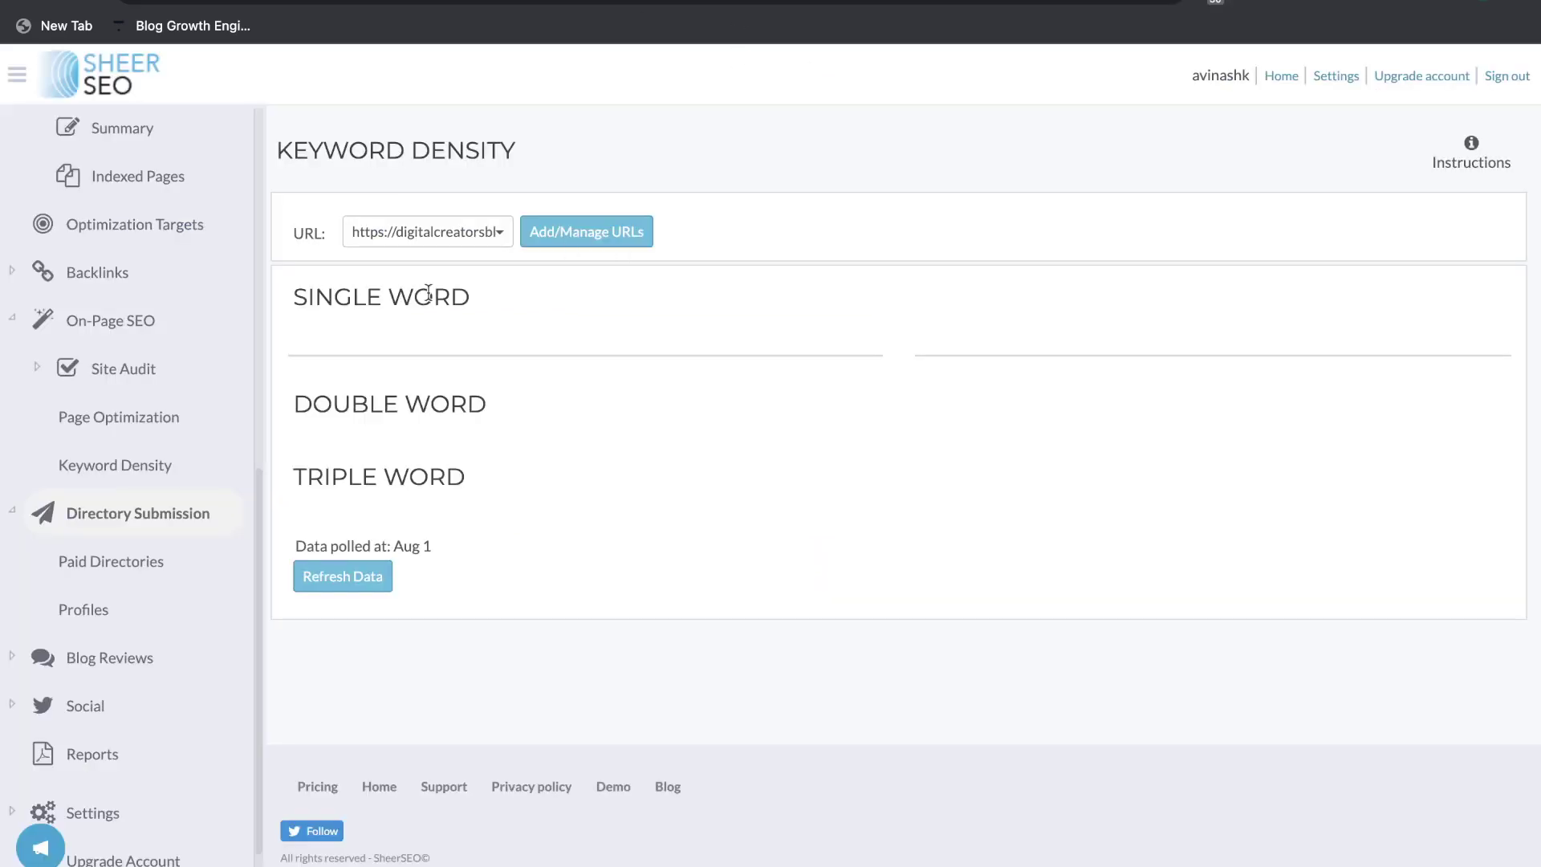
- Look through SheerSEO's Directory Submission section with its paid directory selection, and expand the Blog Reviews options
{"action": "left_click", "coordinate": [169, 518]}
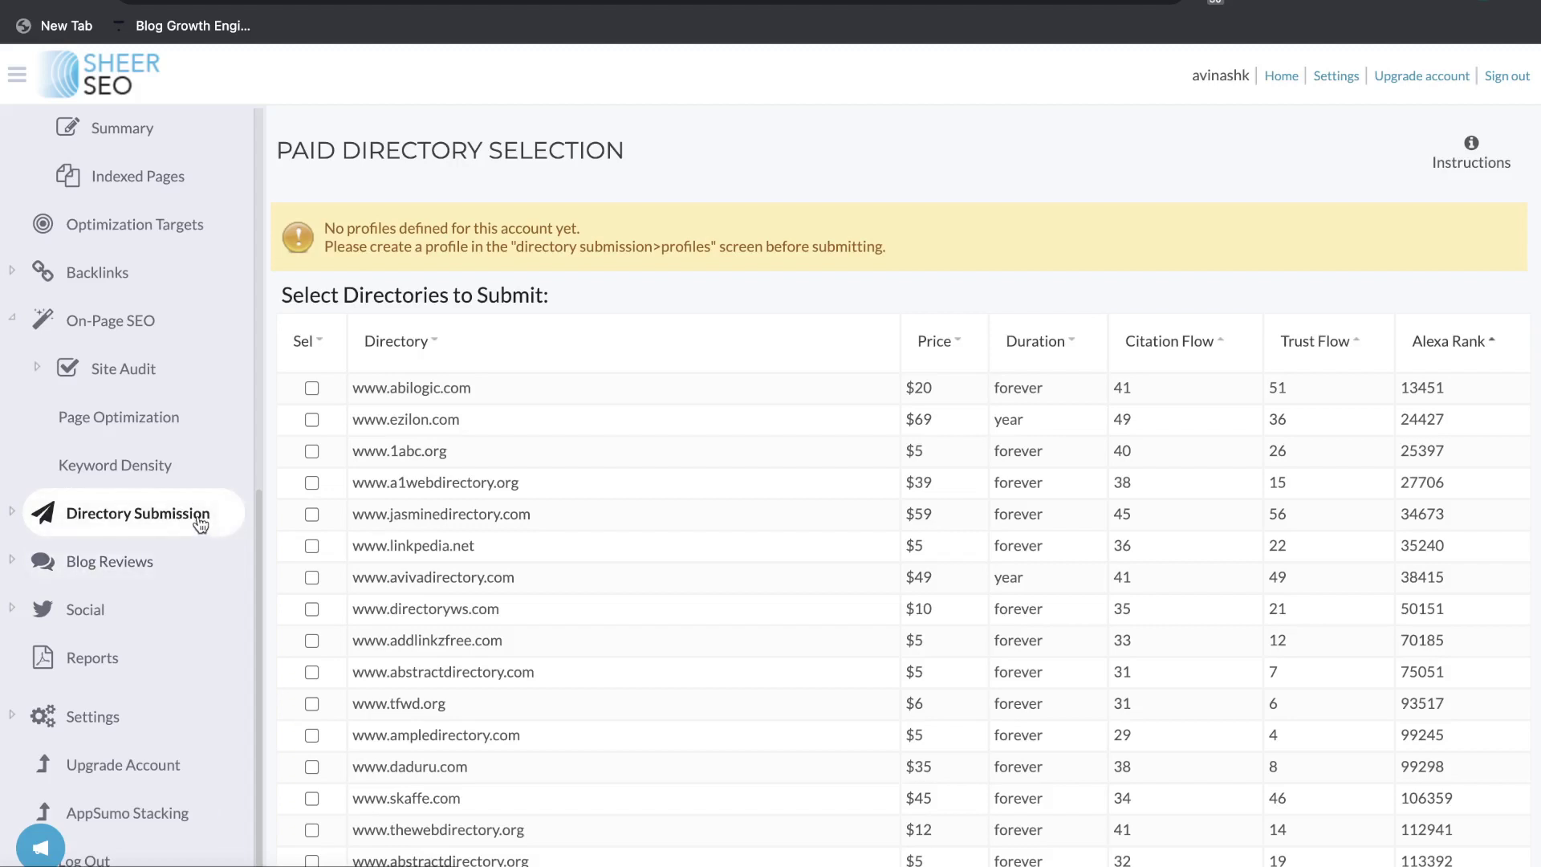
{"action": "left_click", "coordinate": [170, 520]}
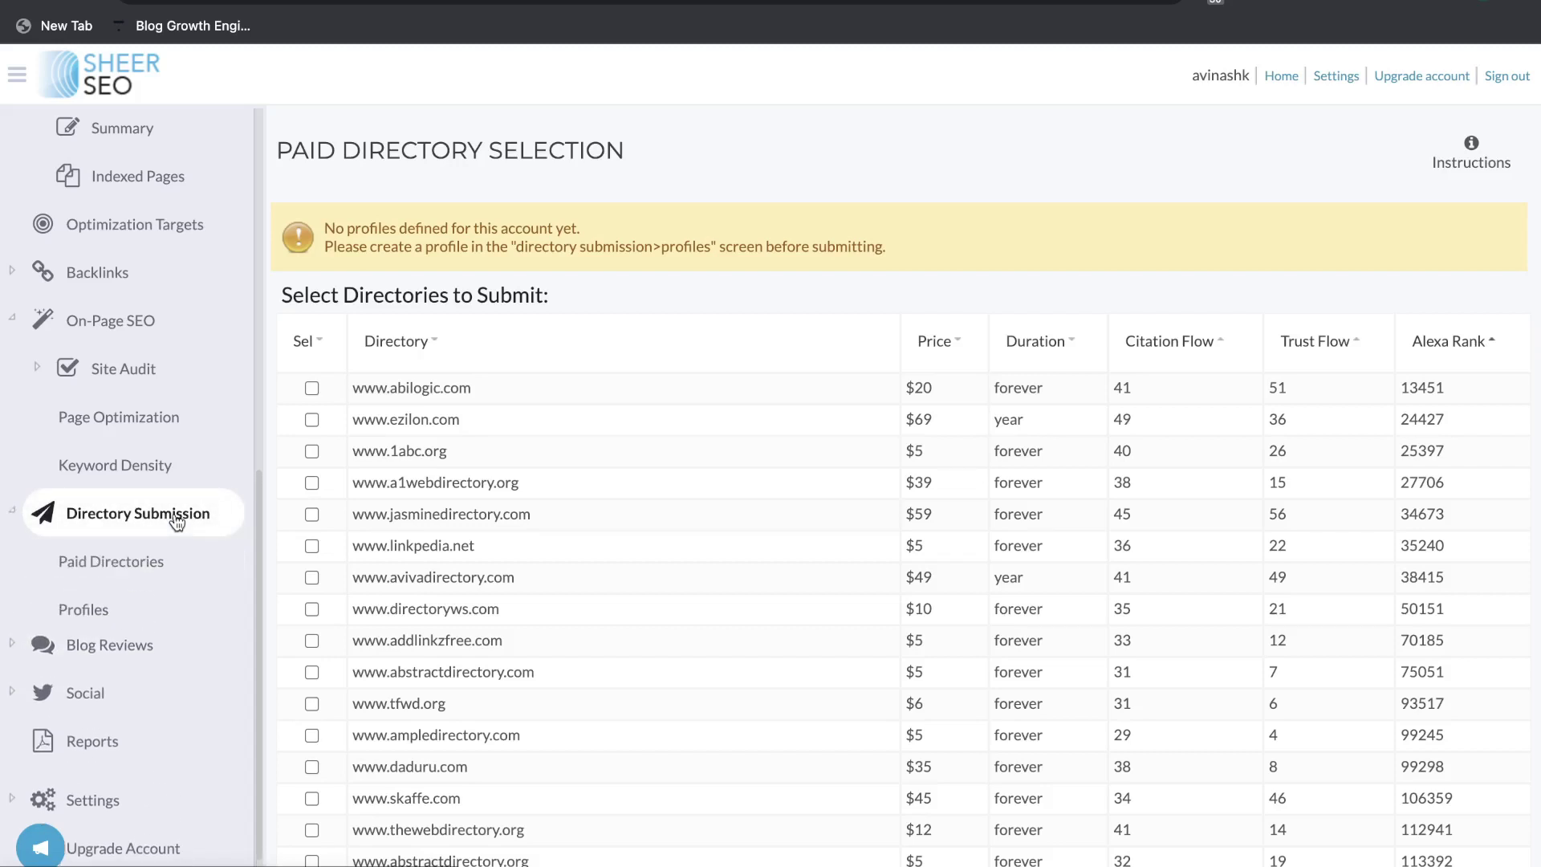
{"action": "left_click", "coordinate": [172, 517]}
{"action": "left_click", "coordinate": [128, 564]}
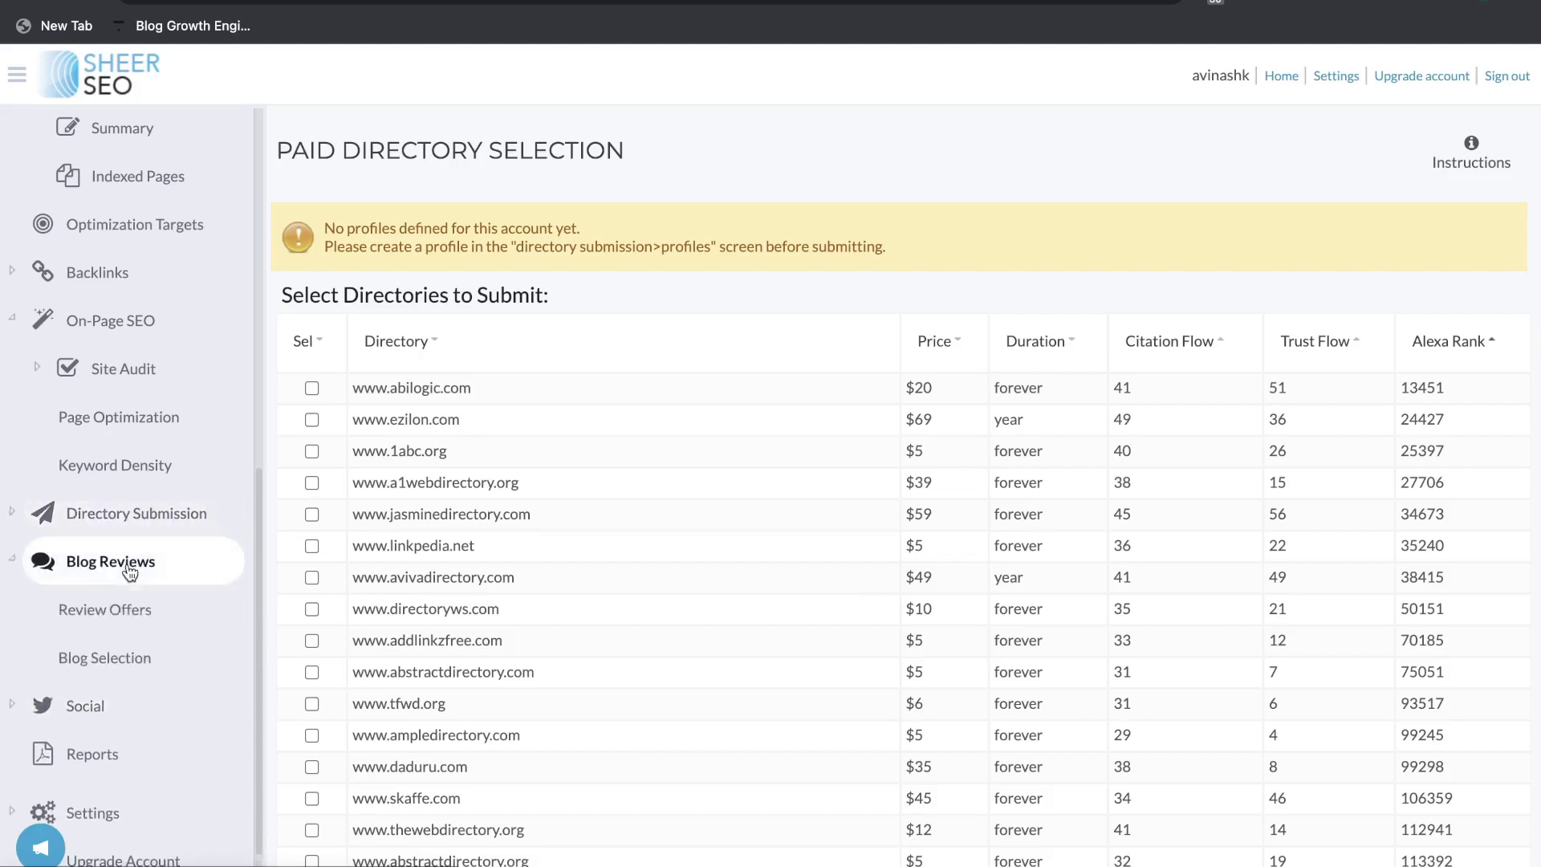
- View the Social section's Facebook engagement report, and open the Reports page with its new-report settings
{"action": "left_click", "coordinate": [89, 706]}
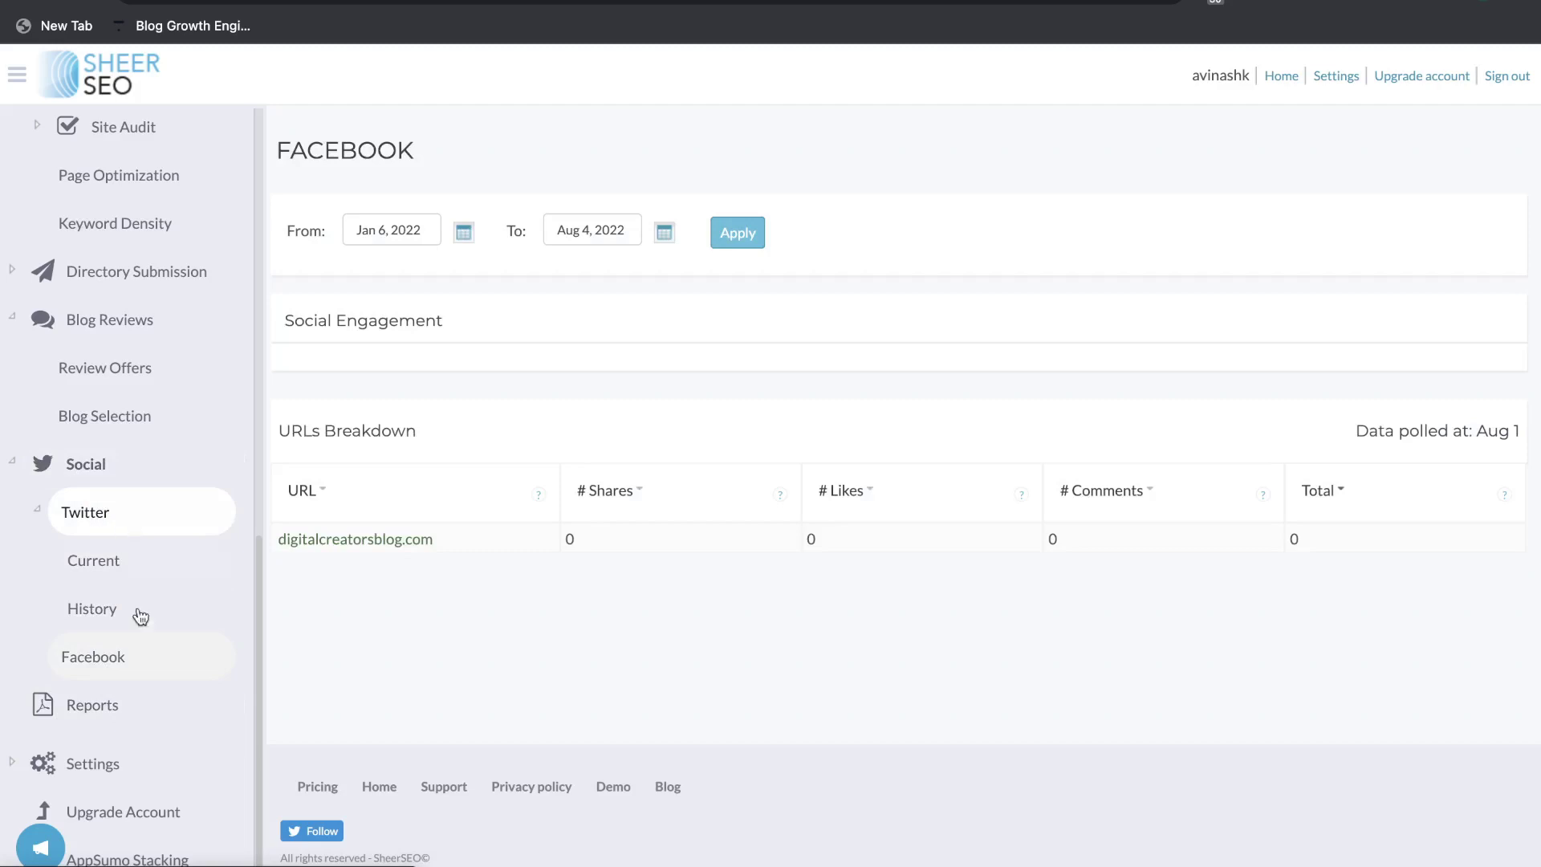
{"action": "scroll", "coordinate": [145, 678], "scroll_direction": "down", "scroll_amount": 1}
{"action": "left_click", "coordinate": [122, 655]}
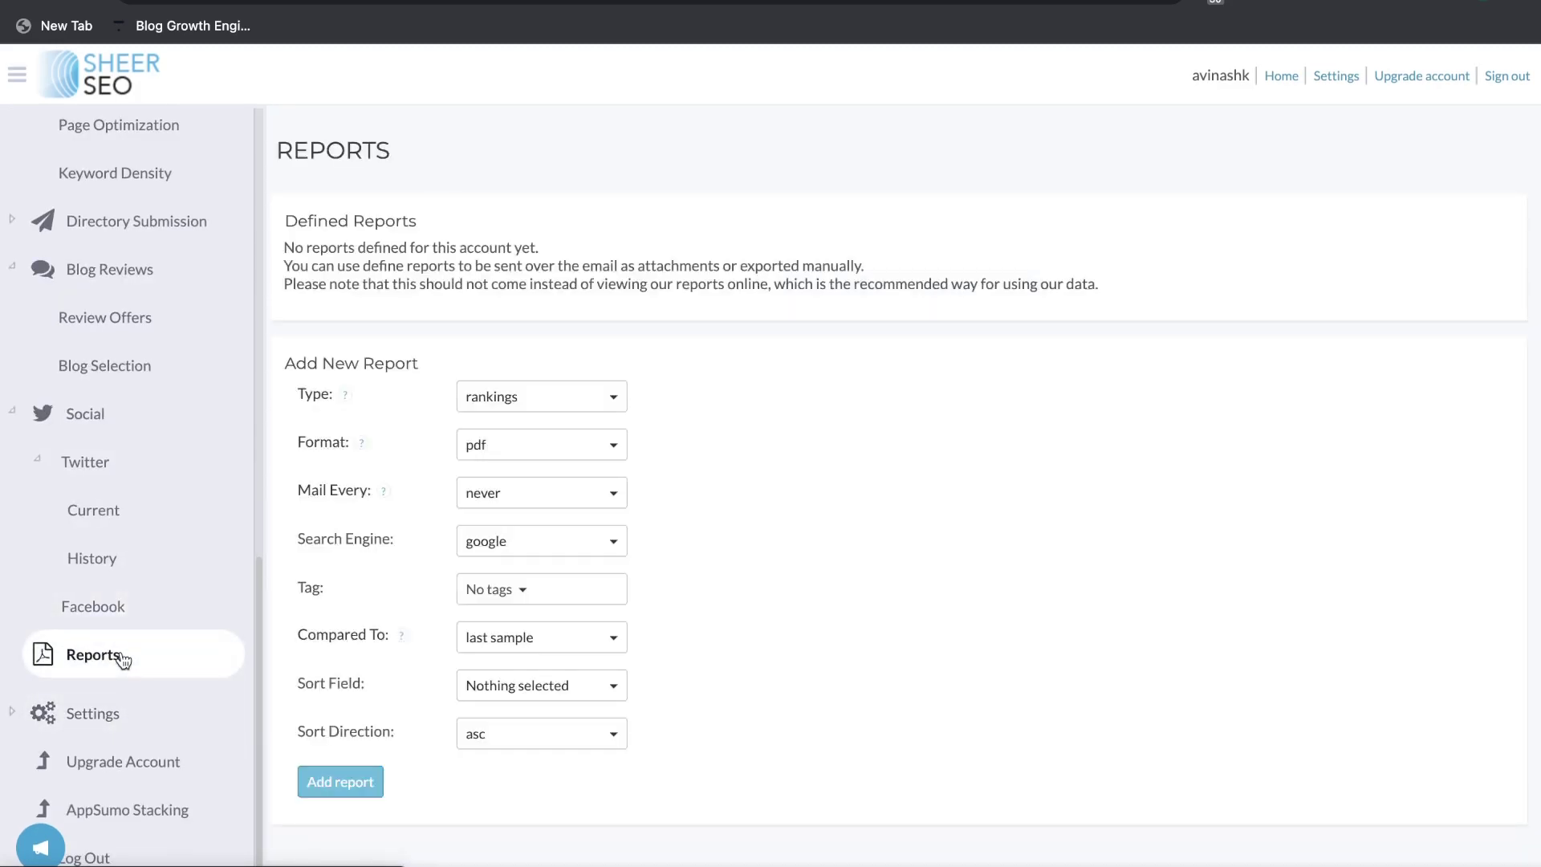